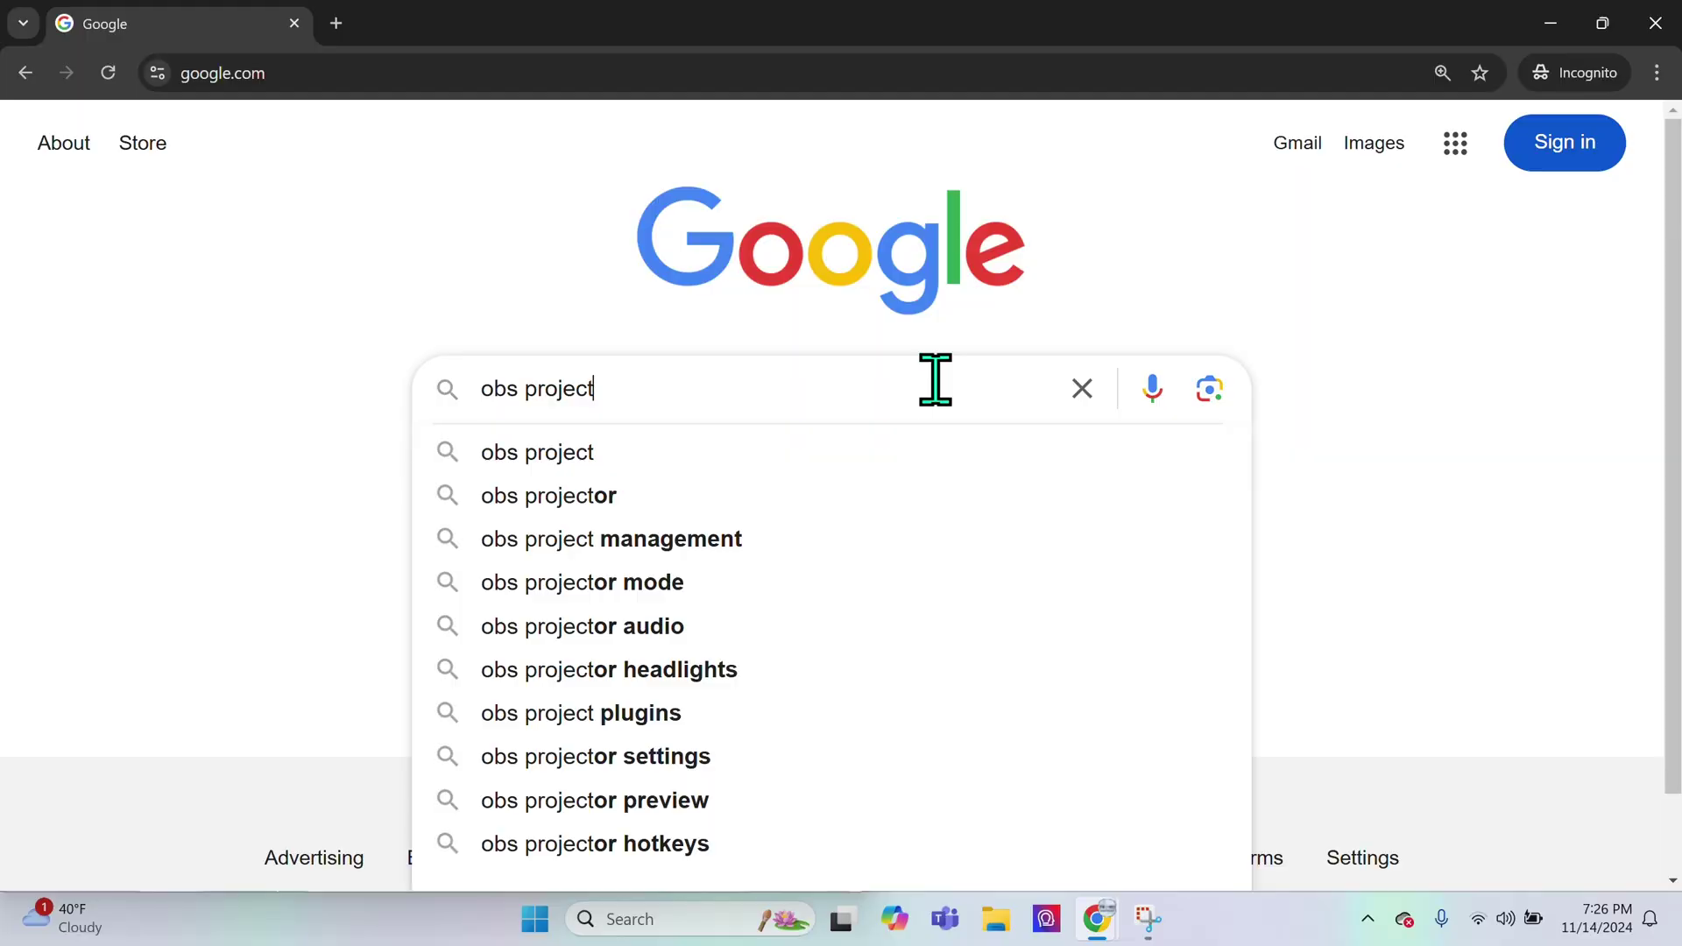
- Search Google for 'obs project', open obsproject.com, and download the OBS Studio 30.2.3 Windows installer
key("Return")
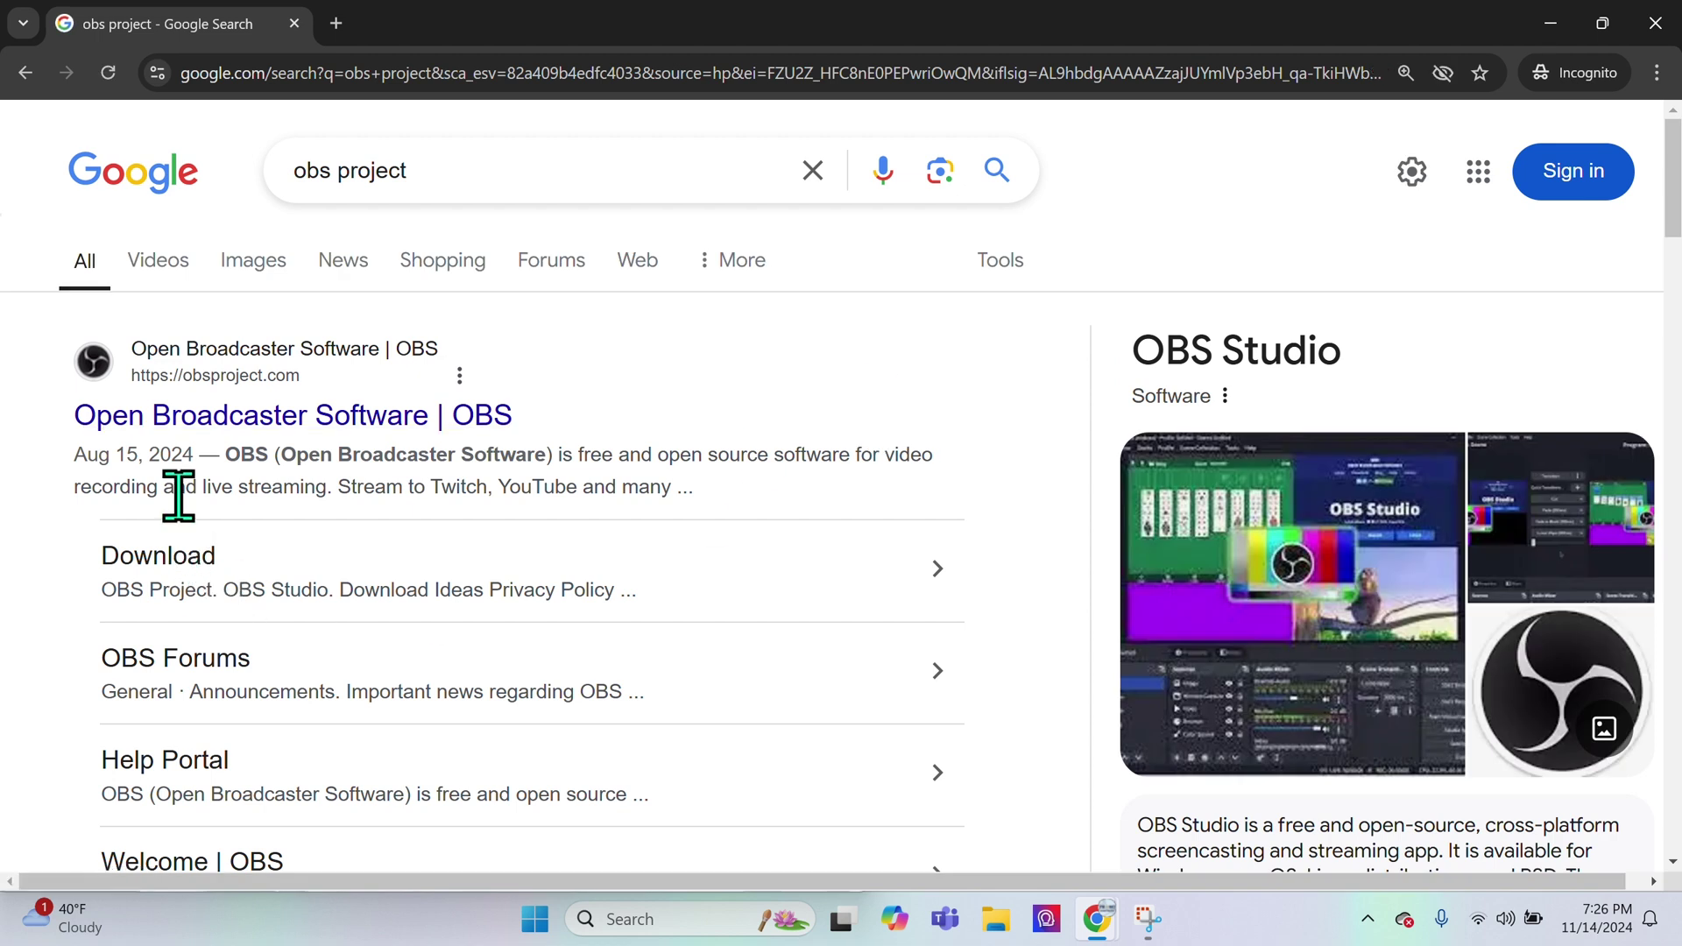
left_click(232, 438)
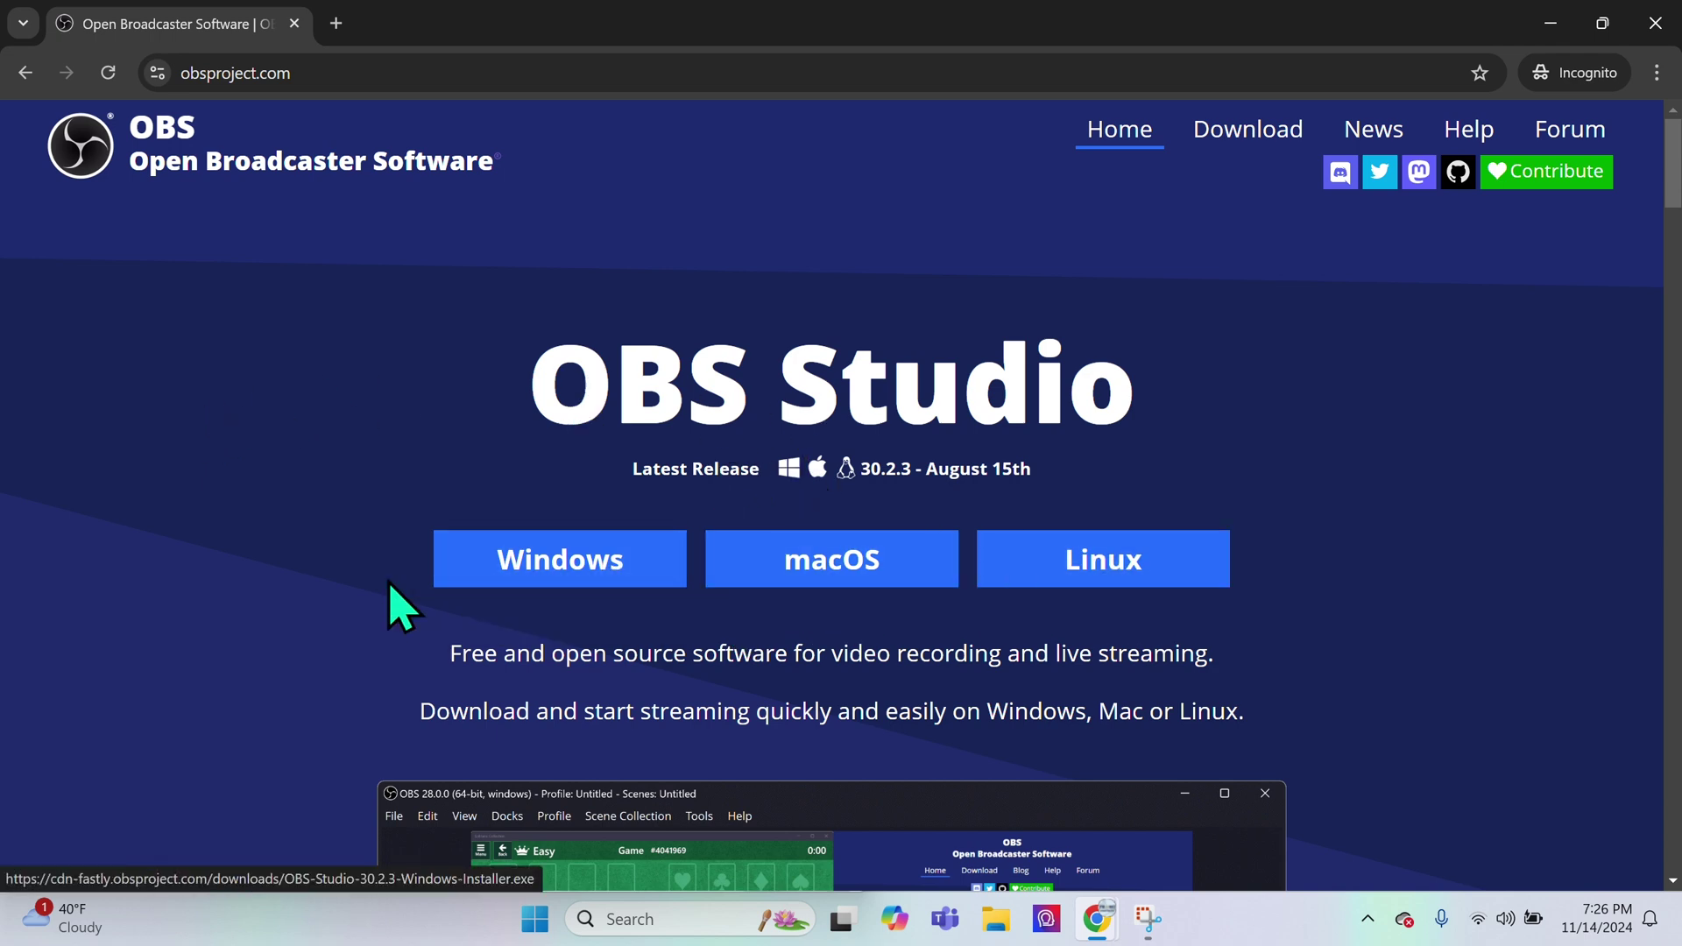
left_click(569, 569)
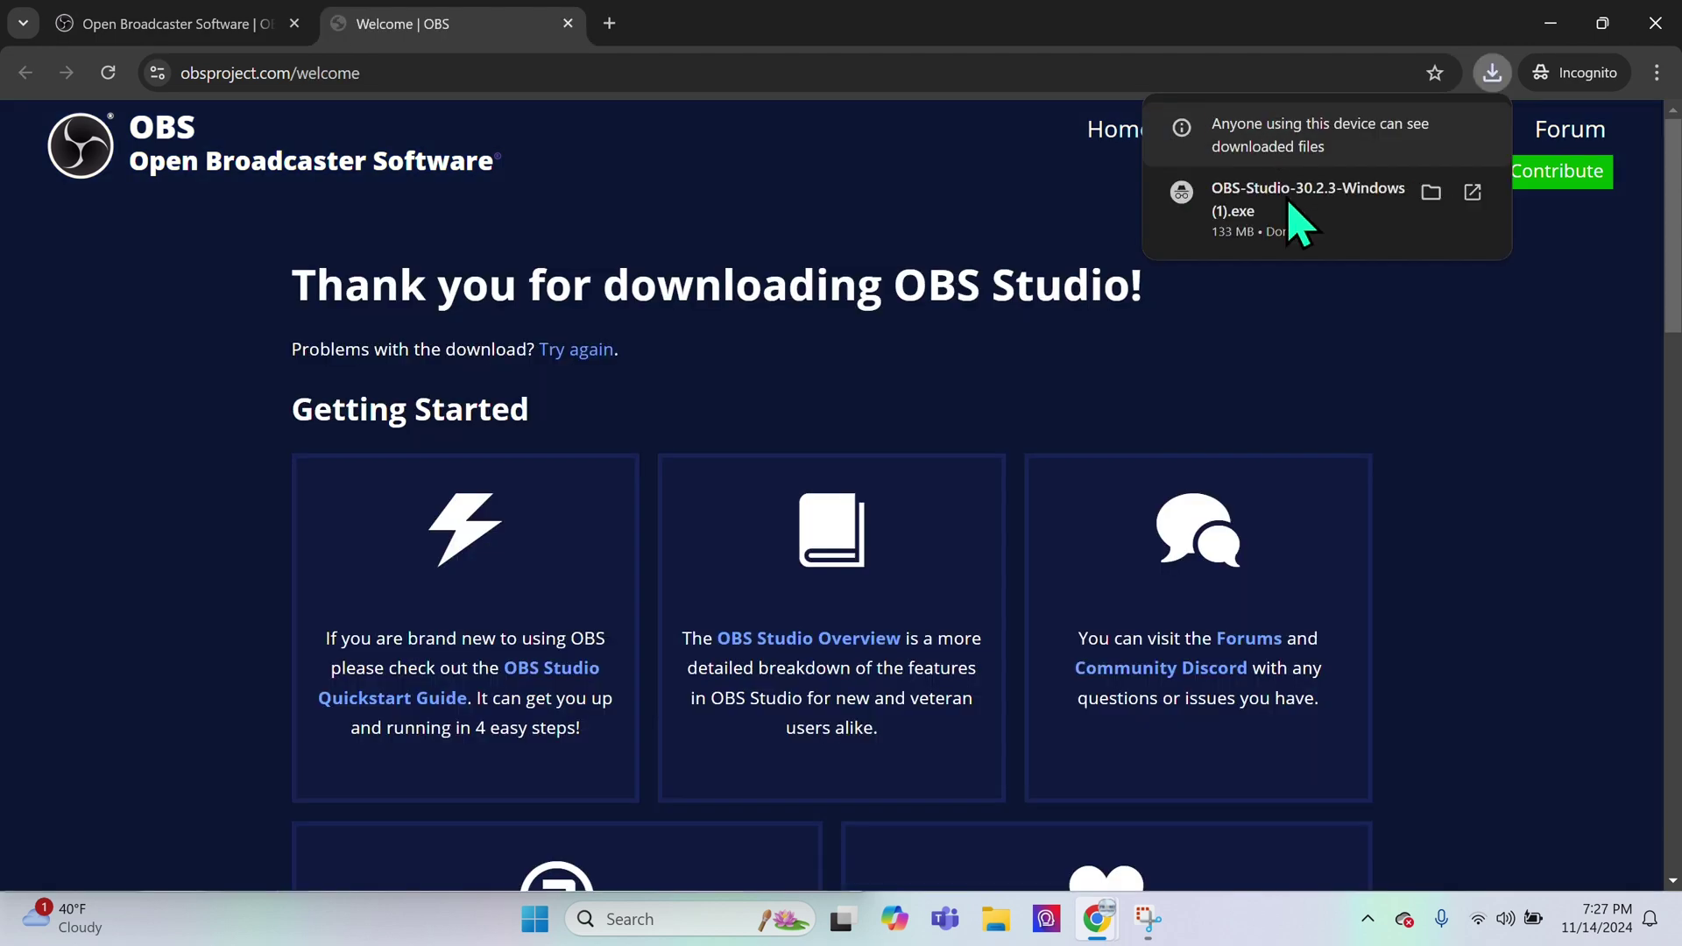
- Run the downloaded OBS installer and accept the license agreement
left_click(1316, 230)
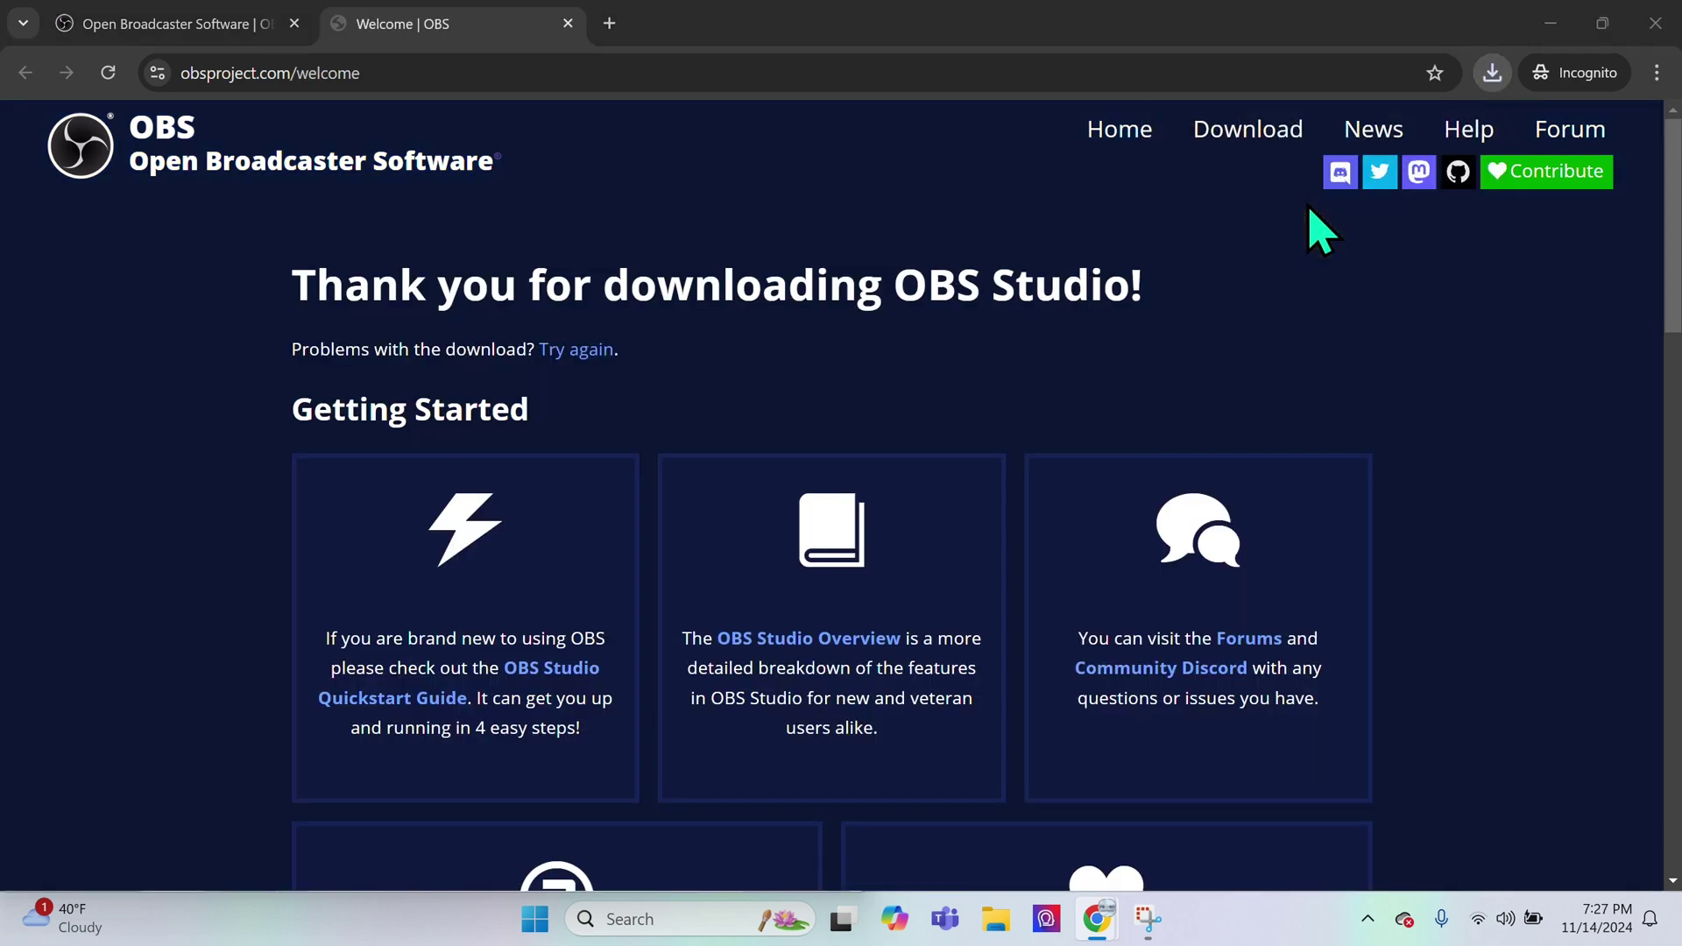
left_click(963, 644)
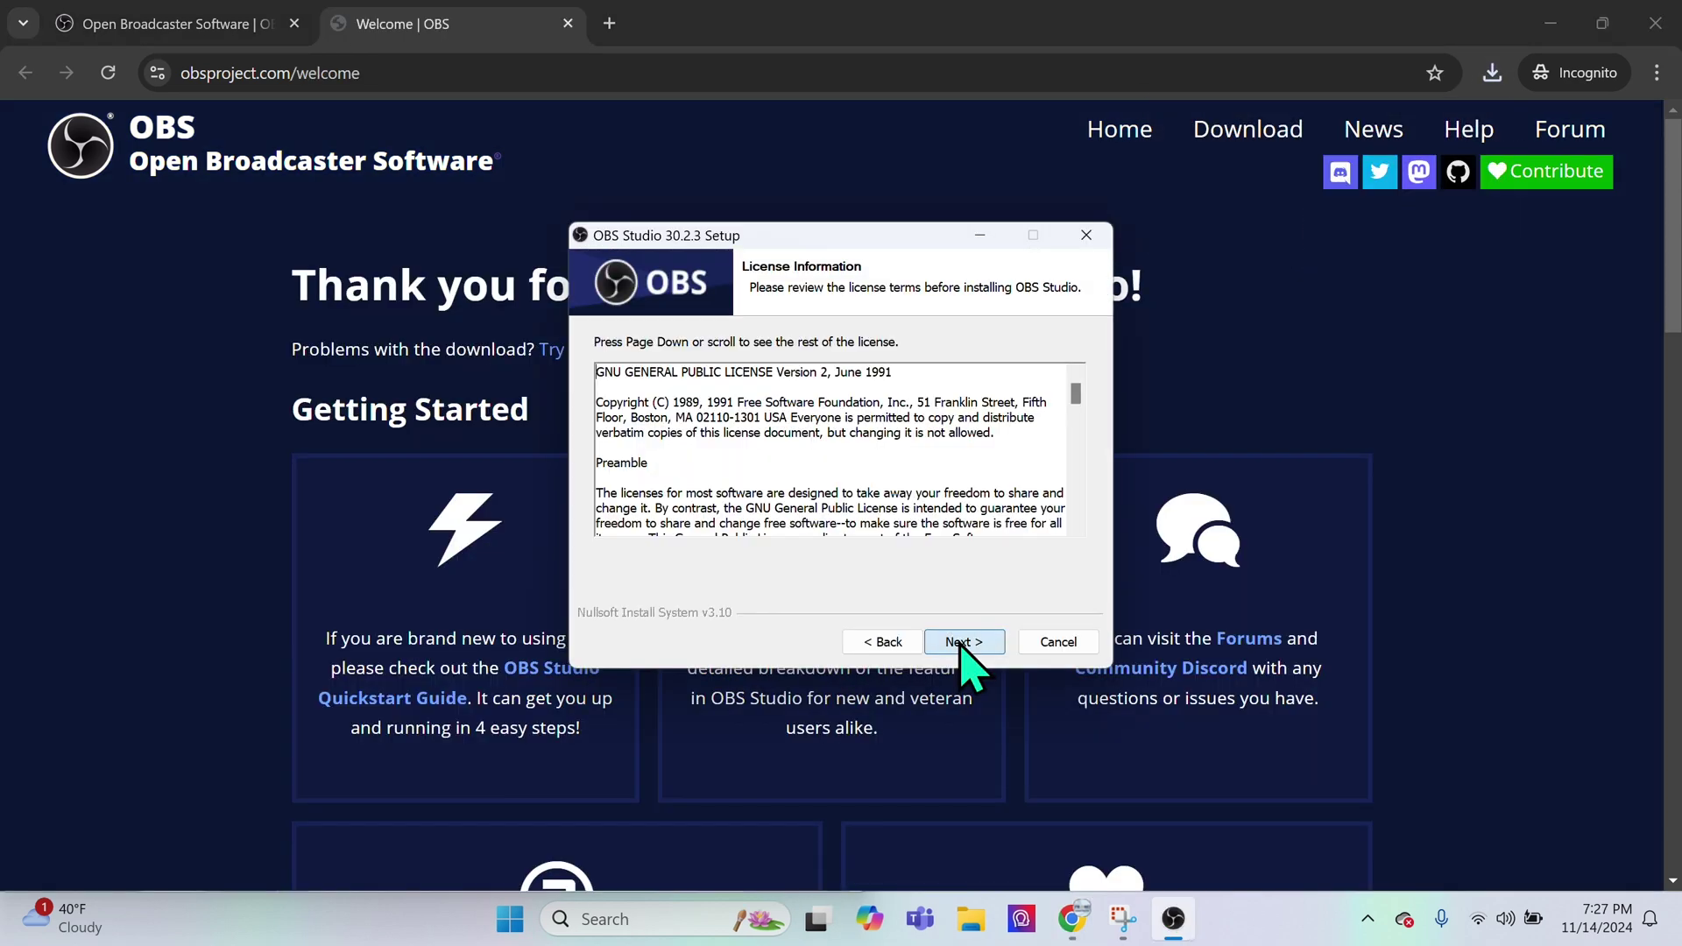
scroll(758, 429, "down", 10)
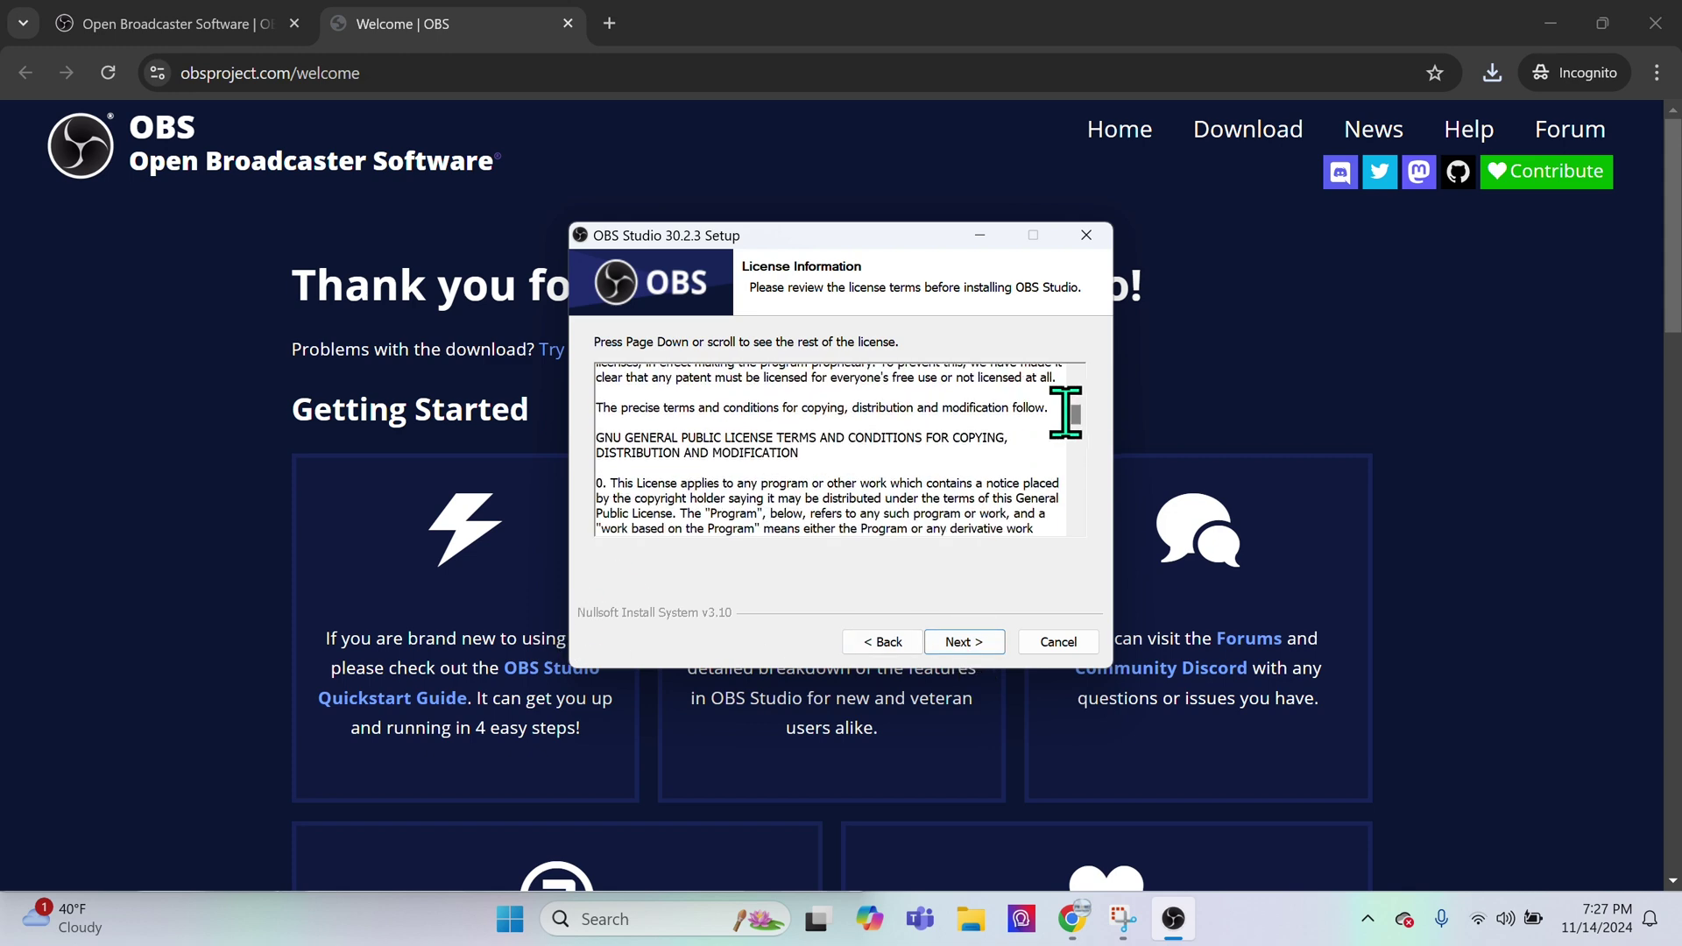
left_click_drag(1085, 435, 1073, 558)
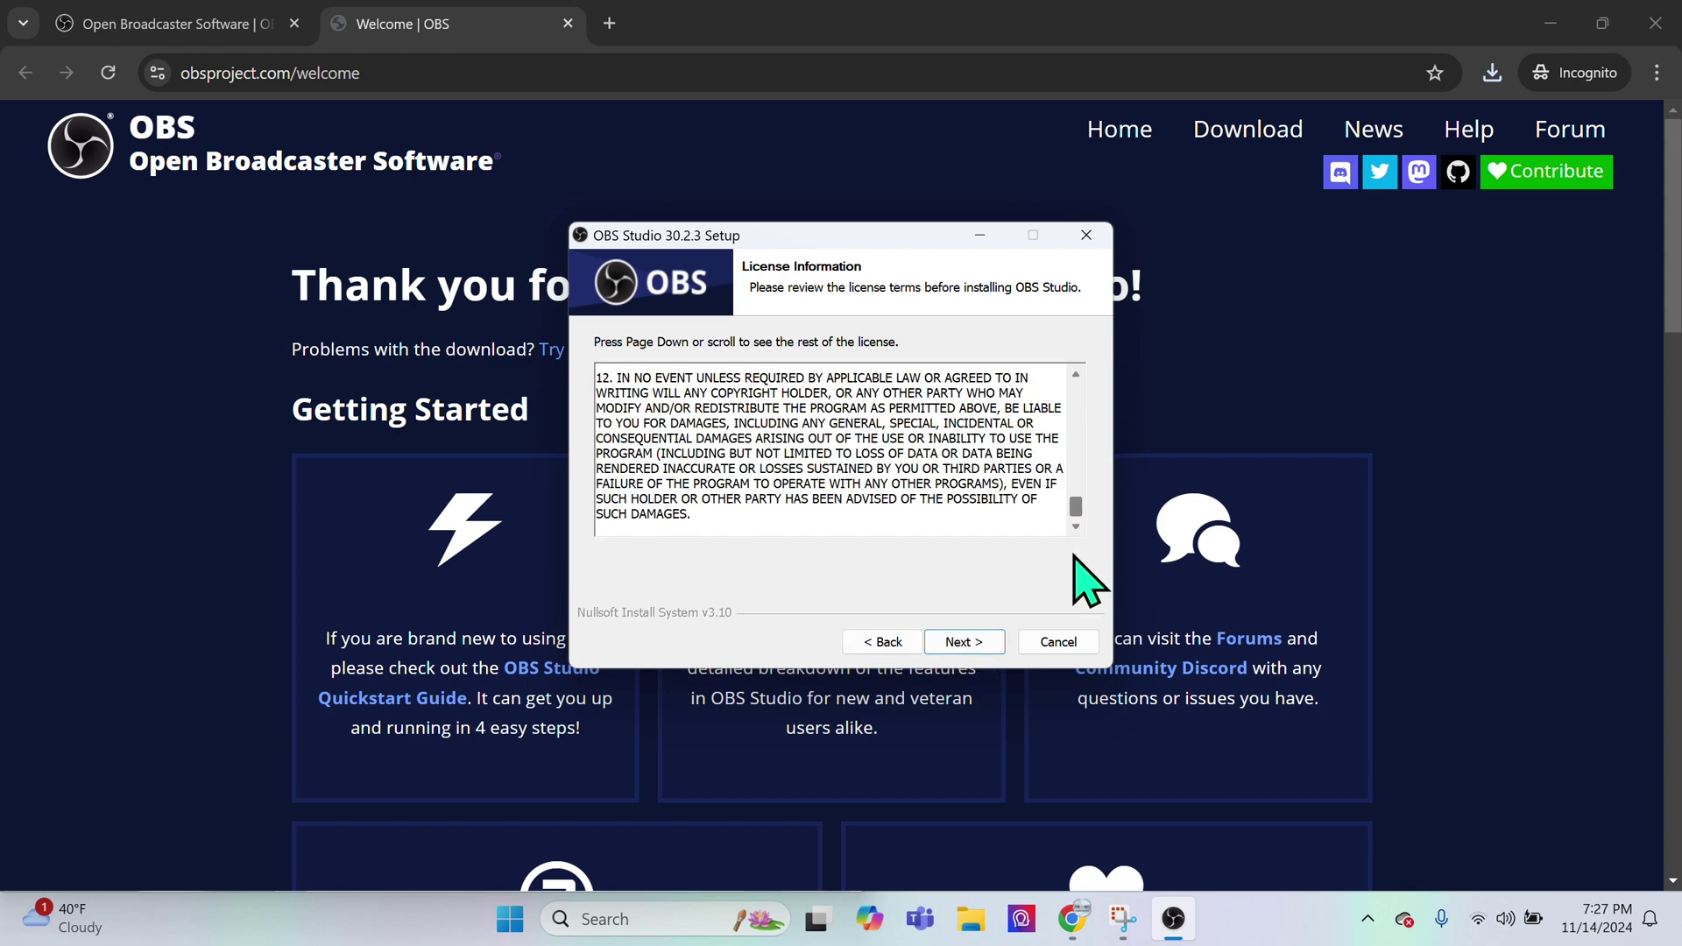
left_click(964, 643)
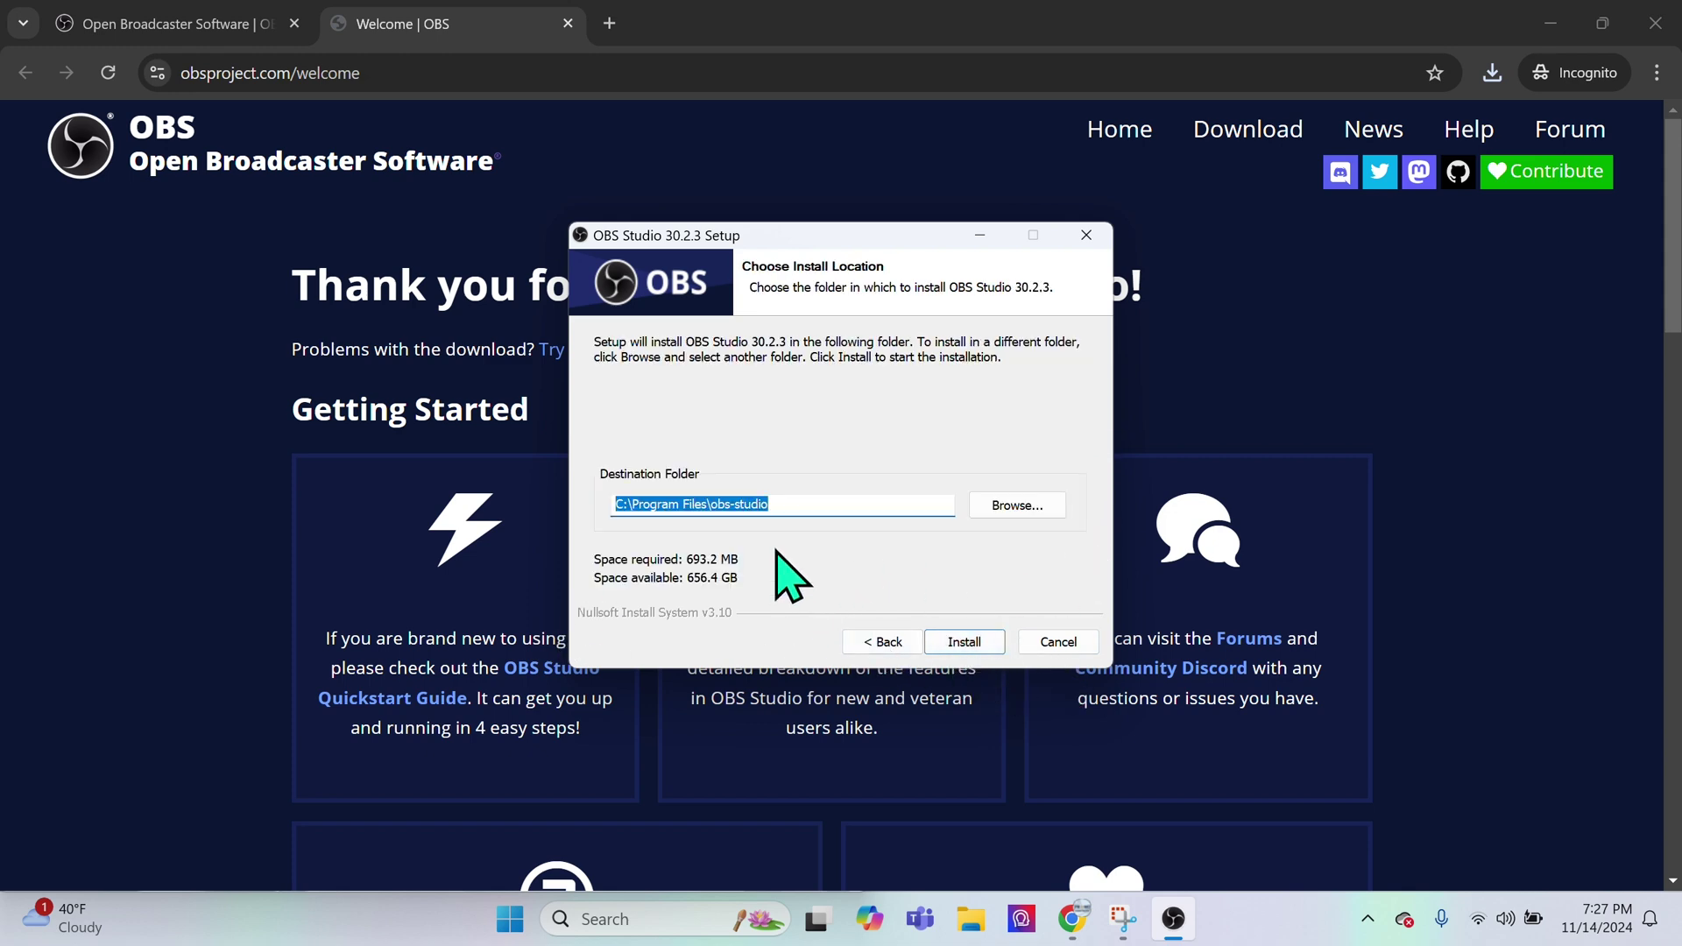
- Choose an obs-studio folder under Downloads as the install location and install OBS Studio
left_click(1008, 507)
double_click(766, 441)
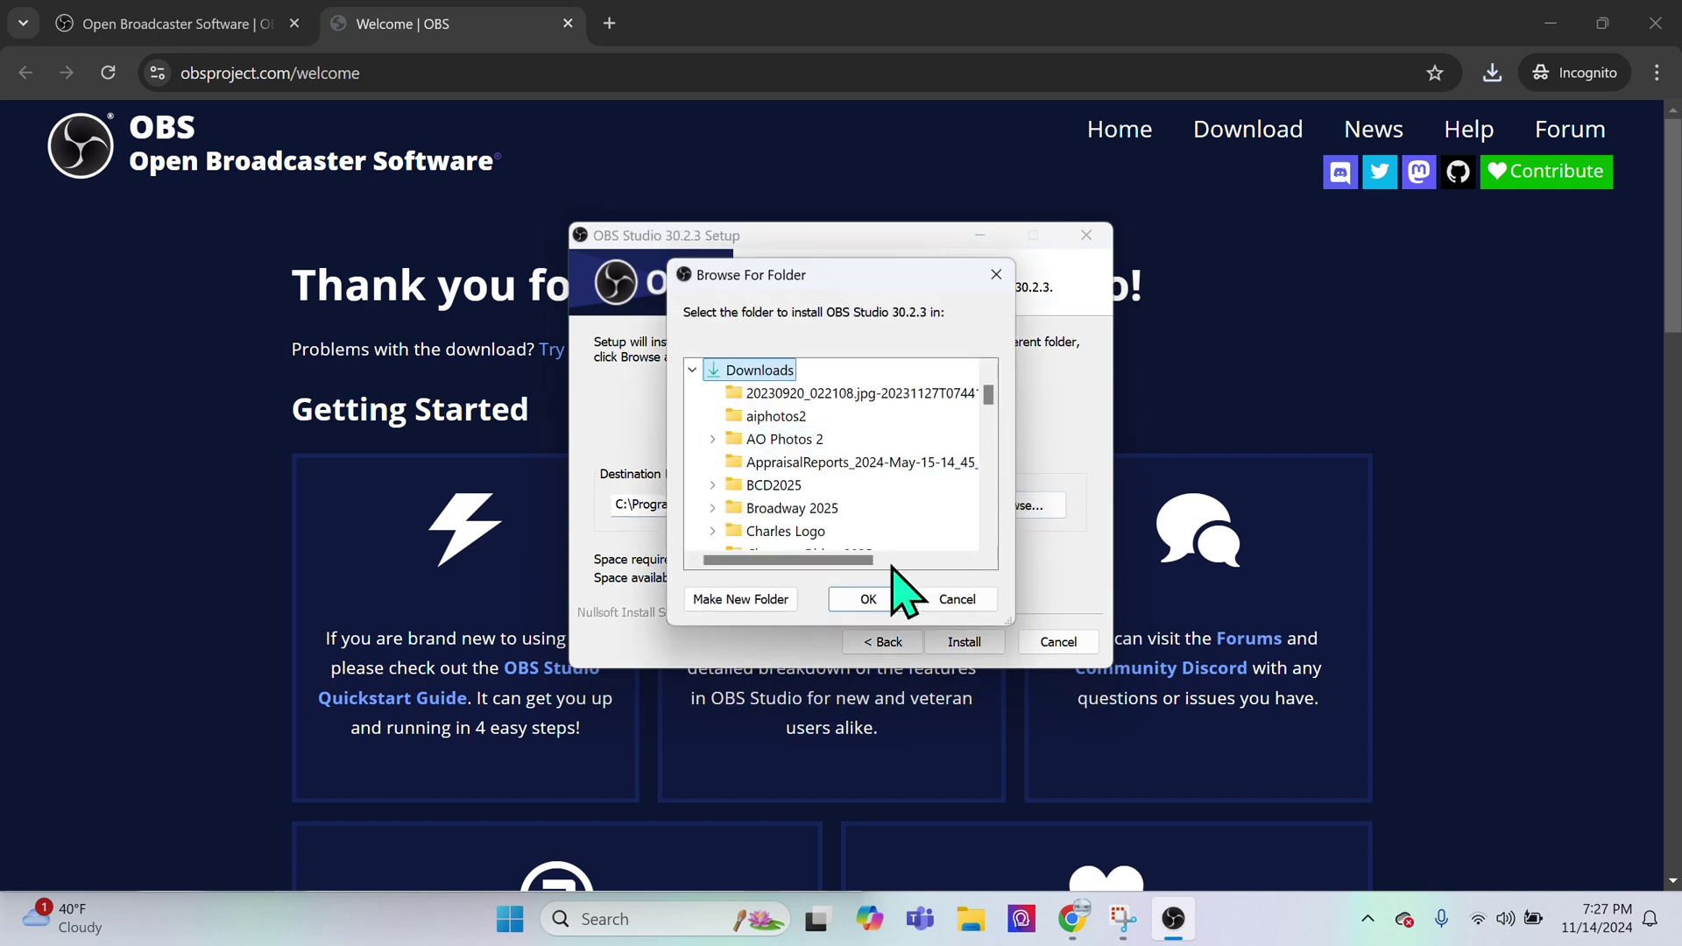
left_click(868, 601)
left_click(964, 641)
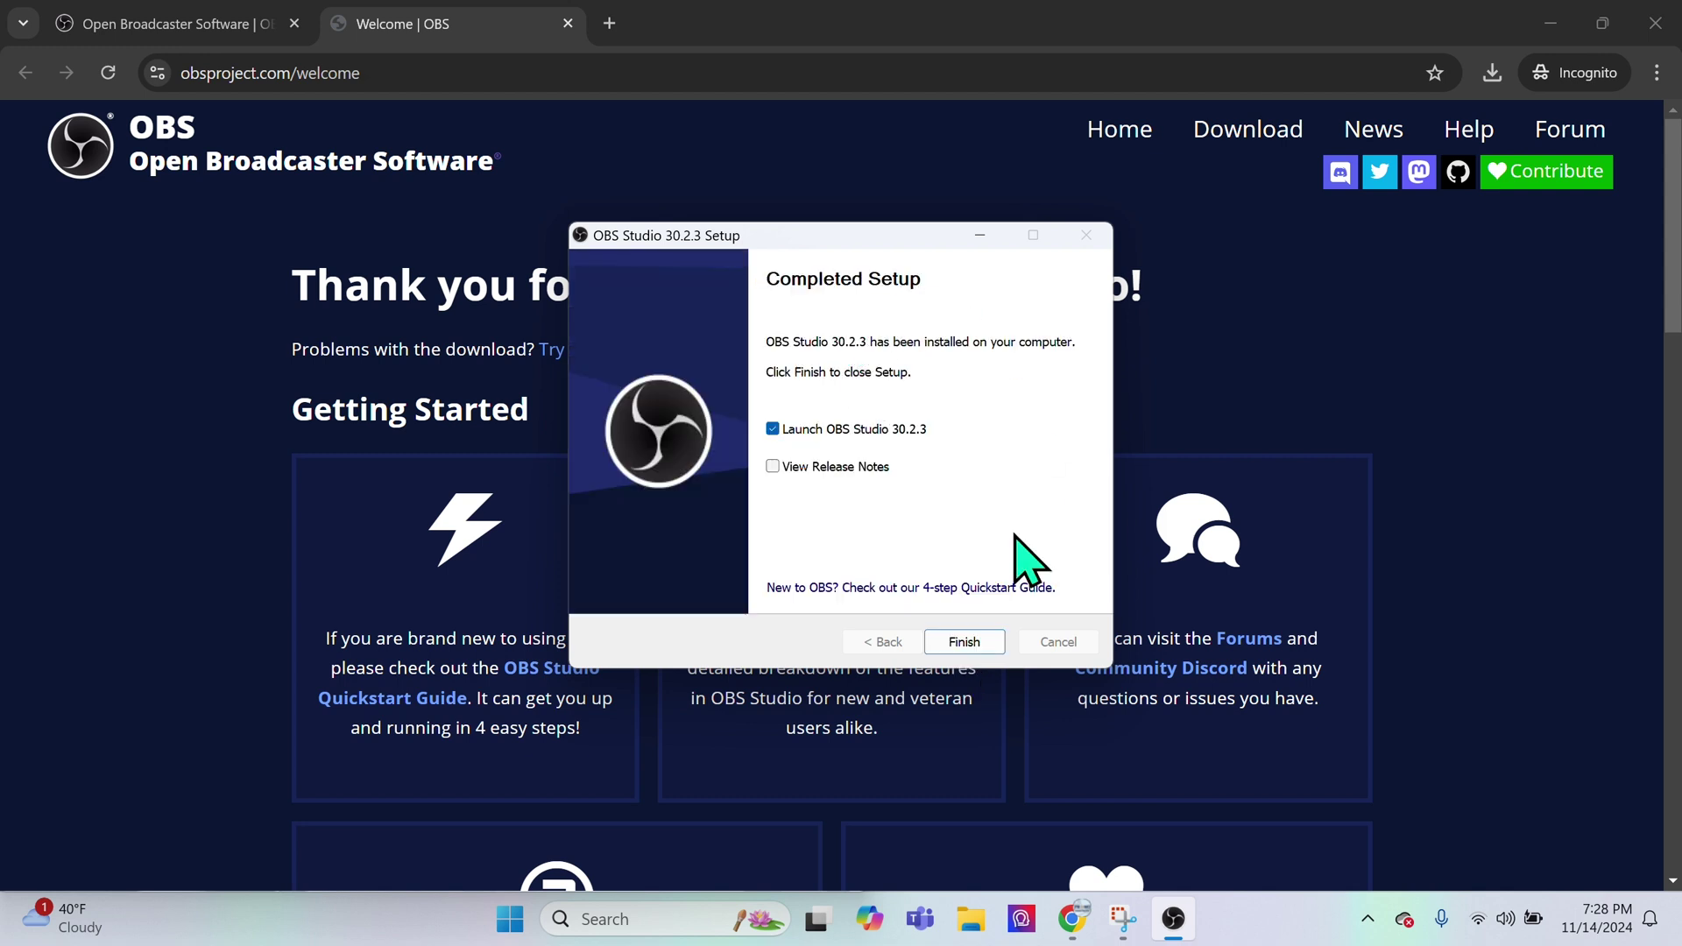
- Launch OBS Studio and start the Auto-Configuration Wizard, choosing 'Optimize just for recording'
left_click(956, 644)
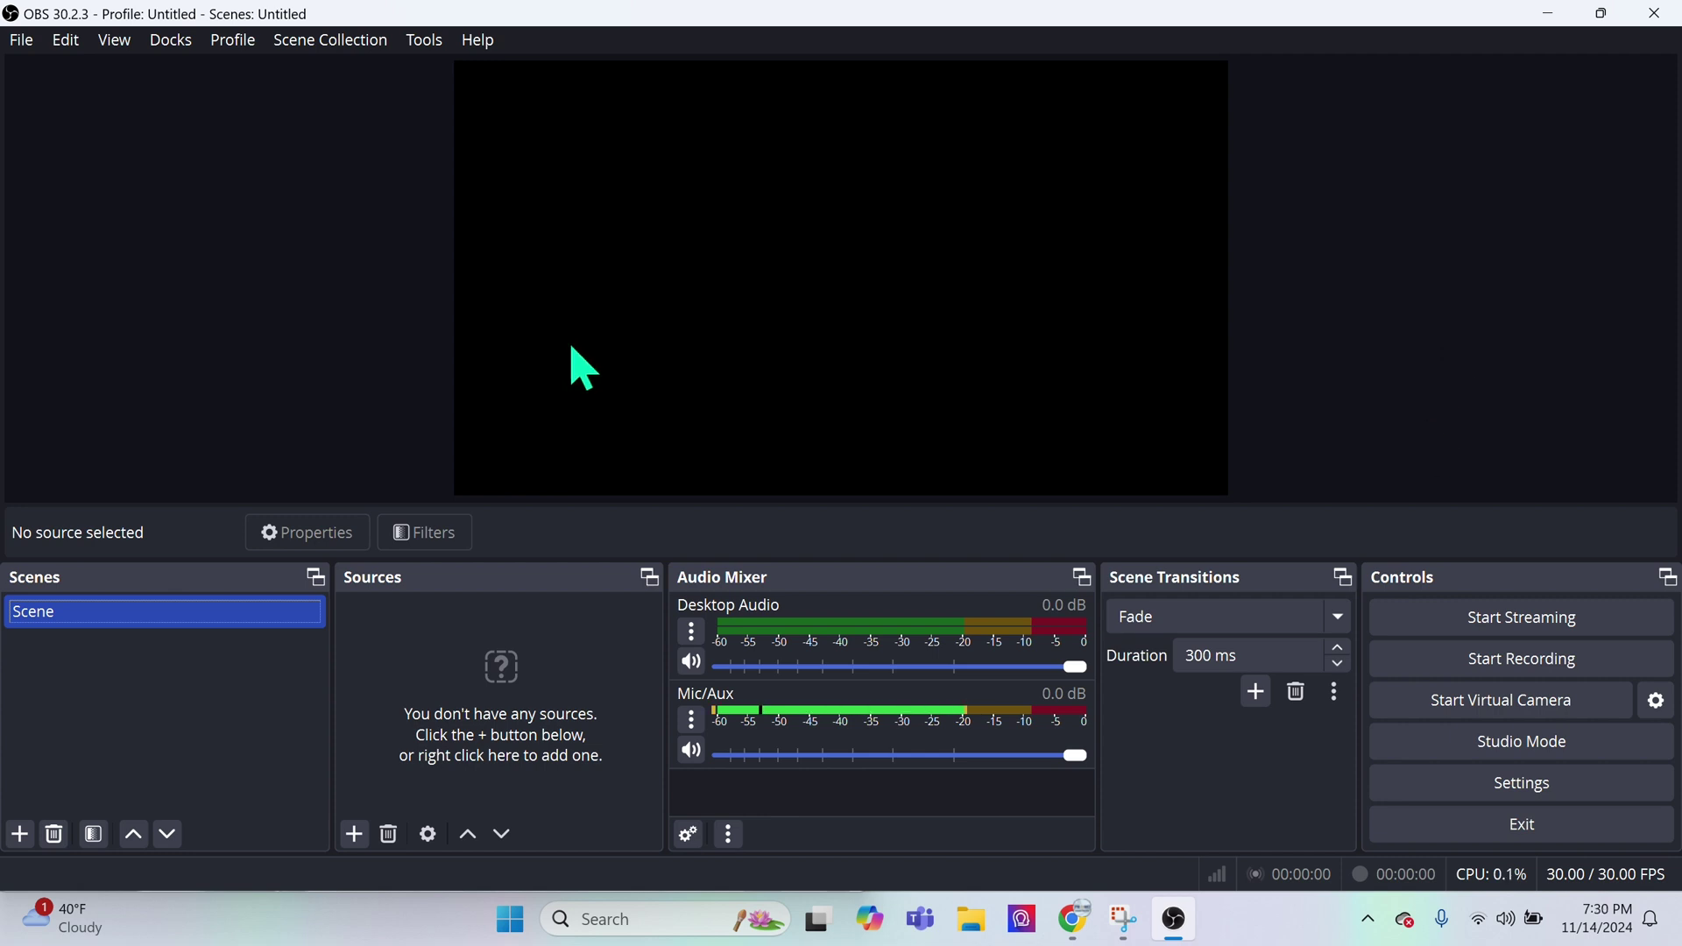
left_click(425, 41)
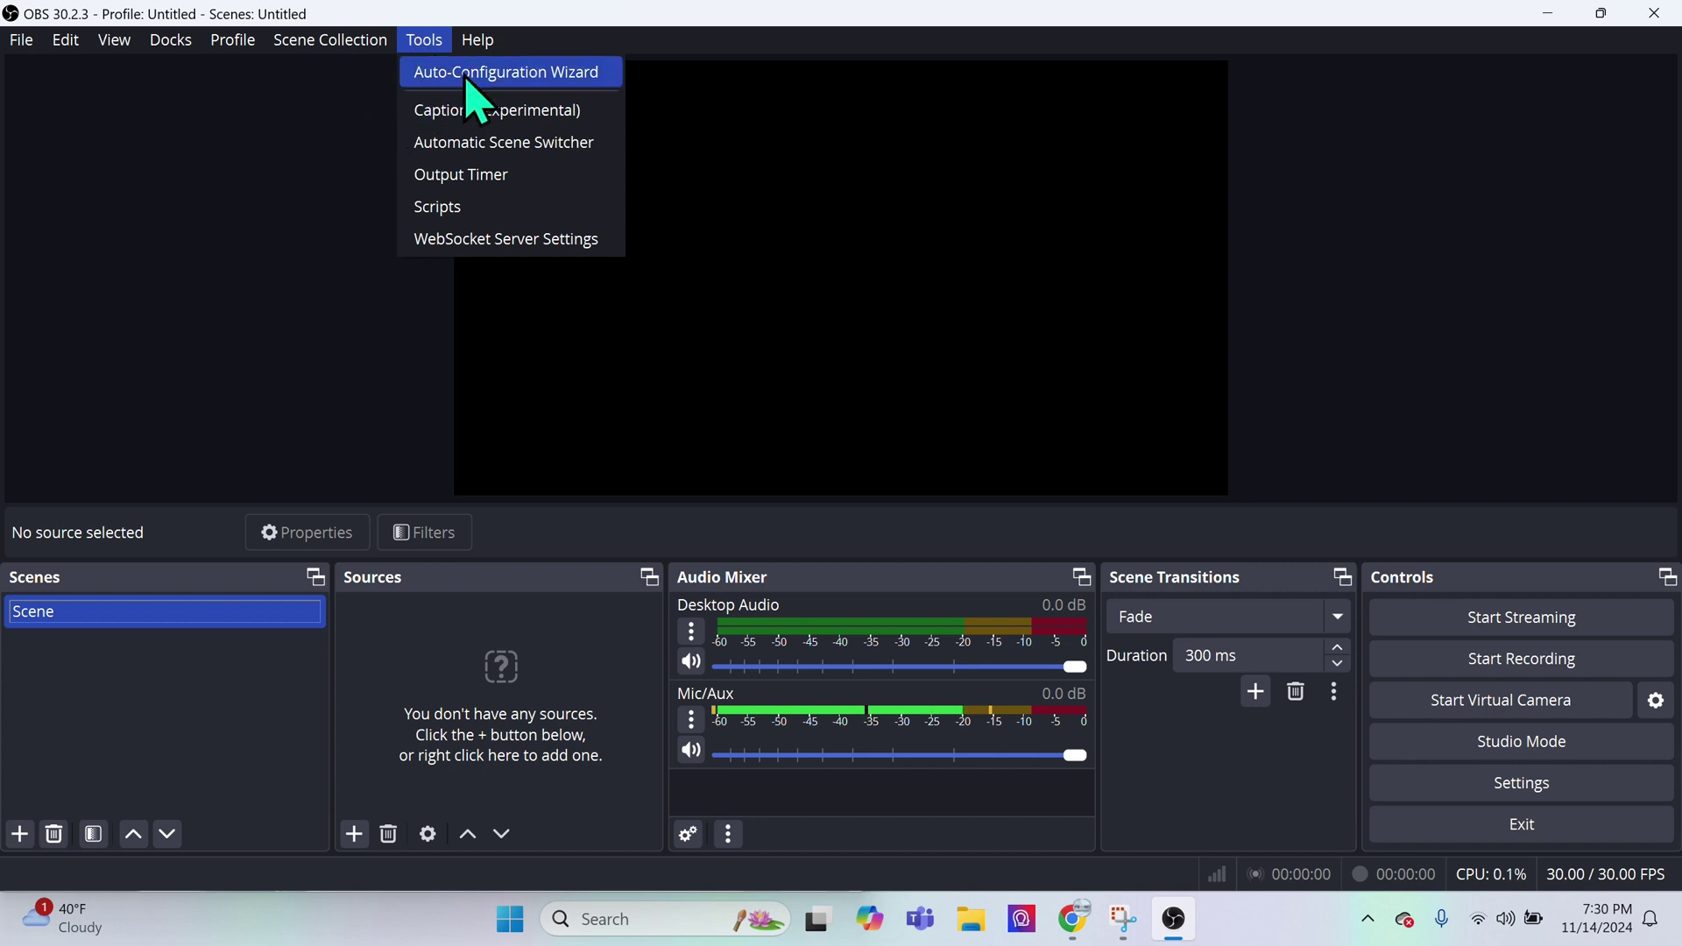
left_click(508, 73)
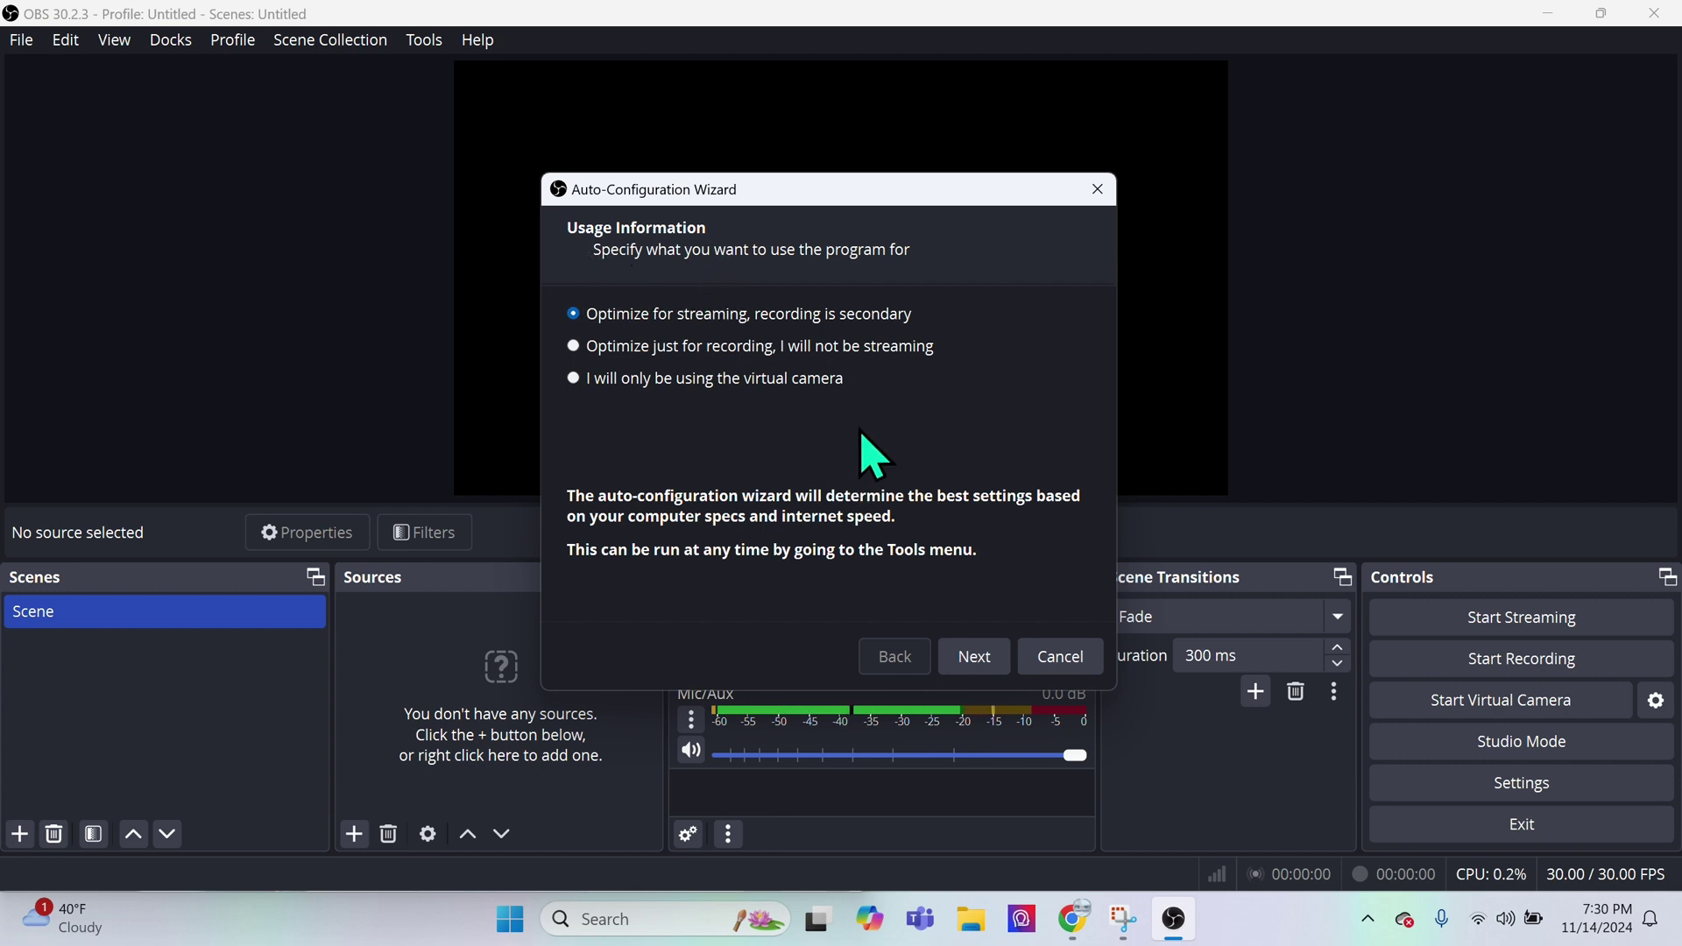
left_click(575, 347)
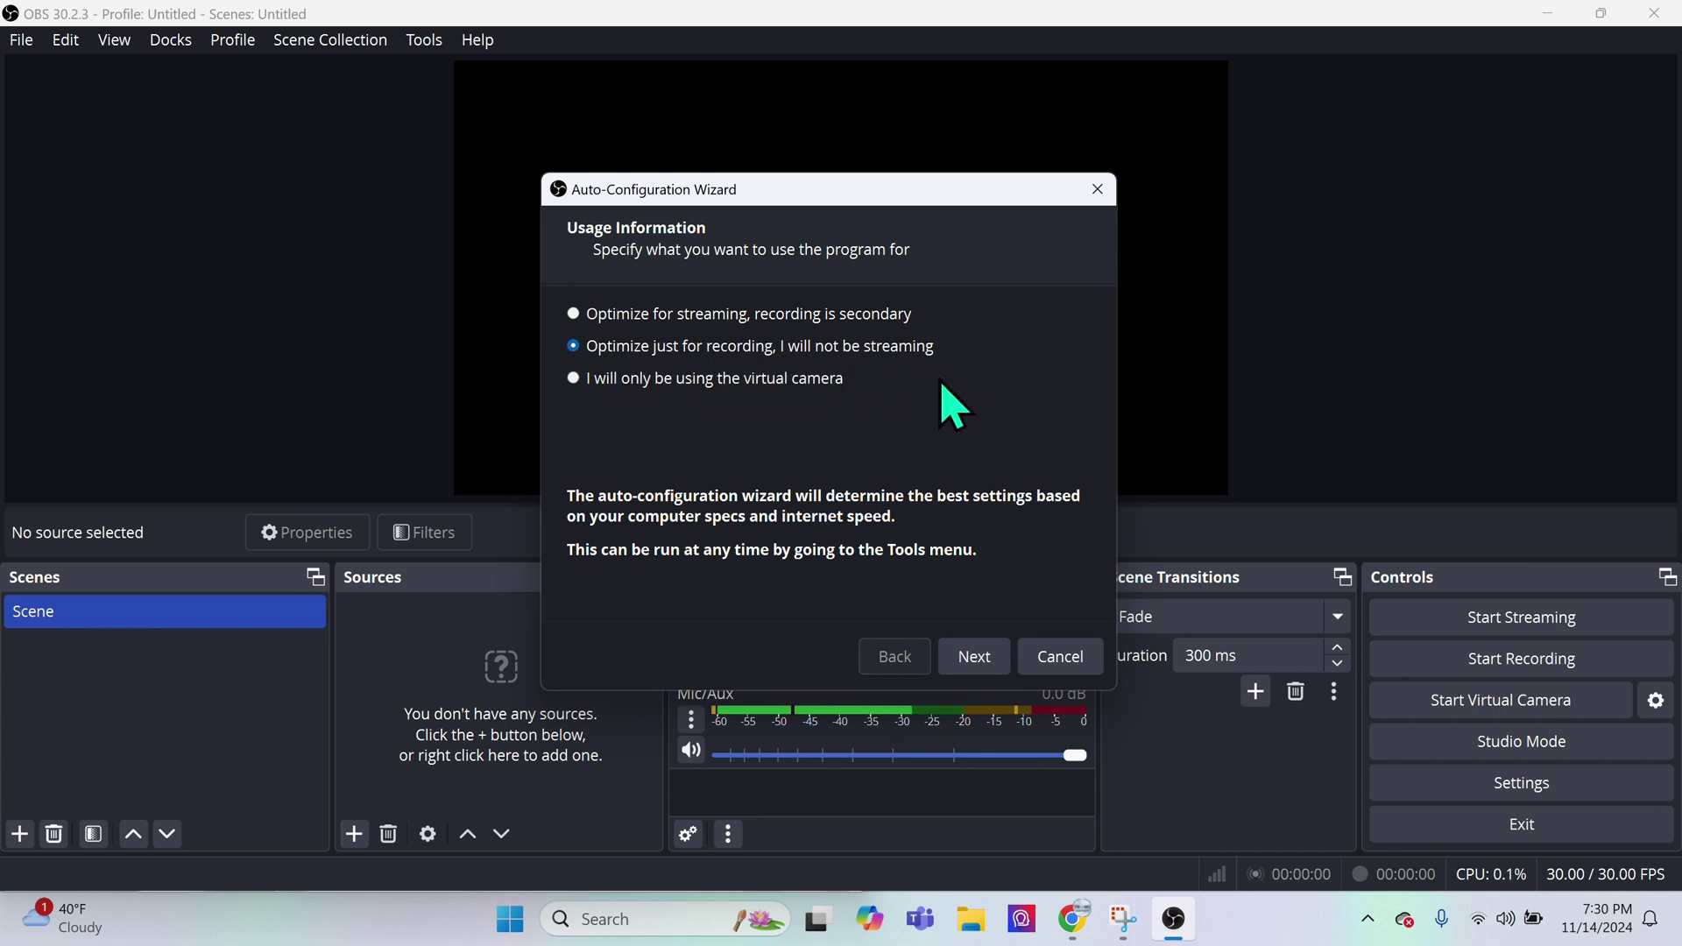
- In the wizard's video settings, choose Display 1 (2560x1440) as the base canvas resolution
left_click(975, 658)
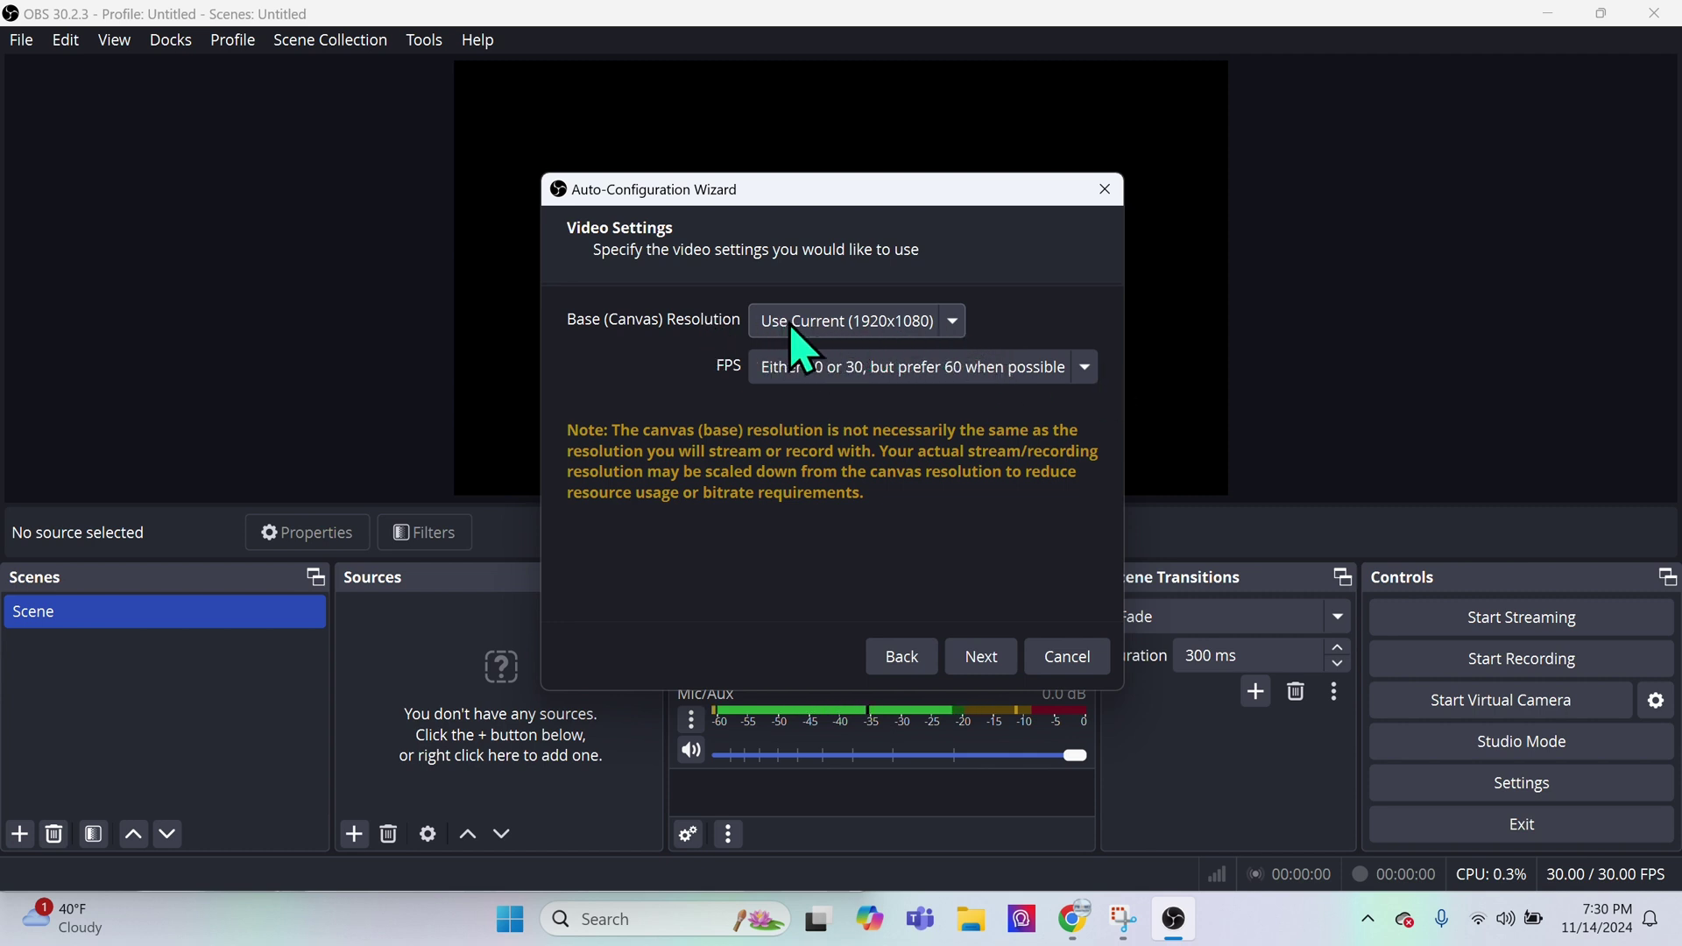
left_click(957, 325)
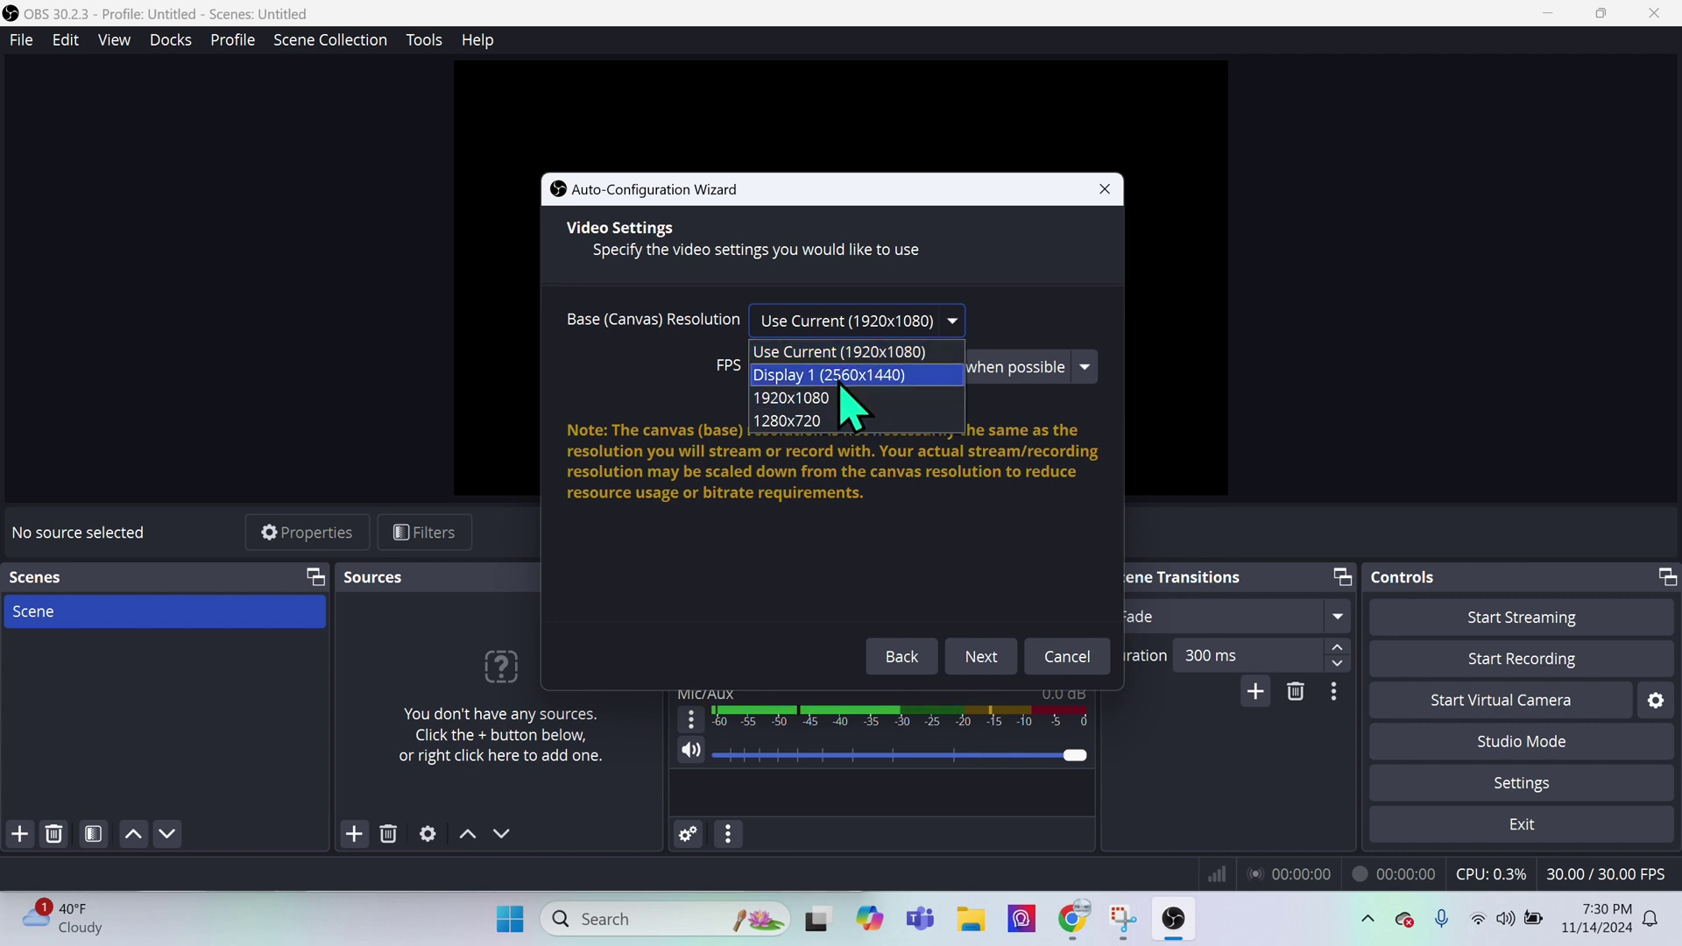
left_click(840, 378)
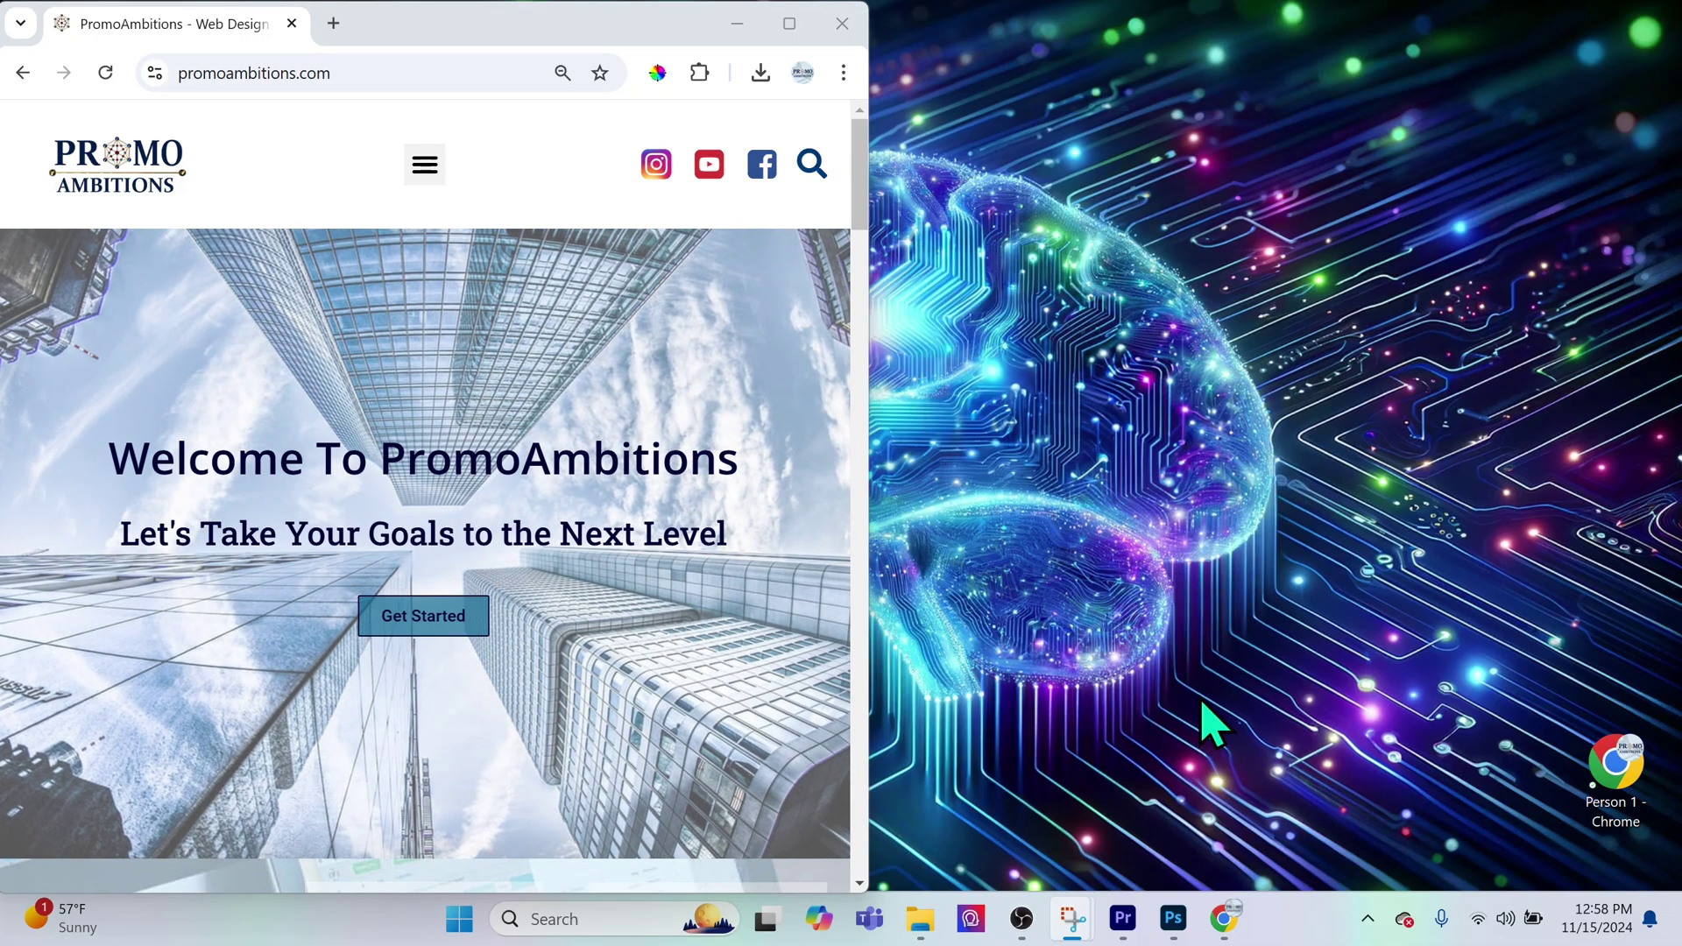
right_click(1175, 432)
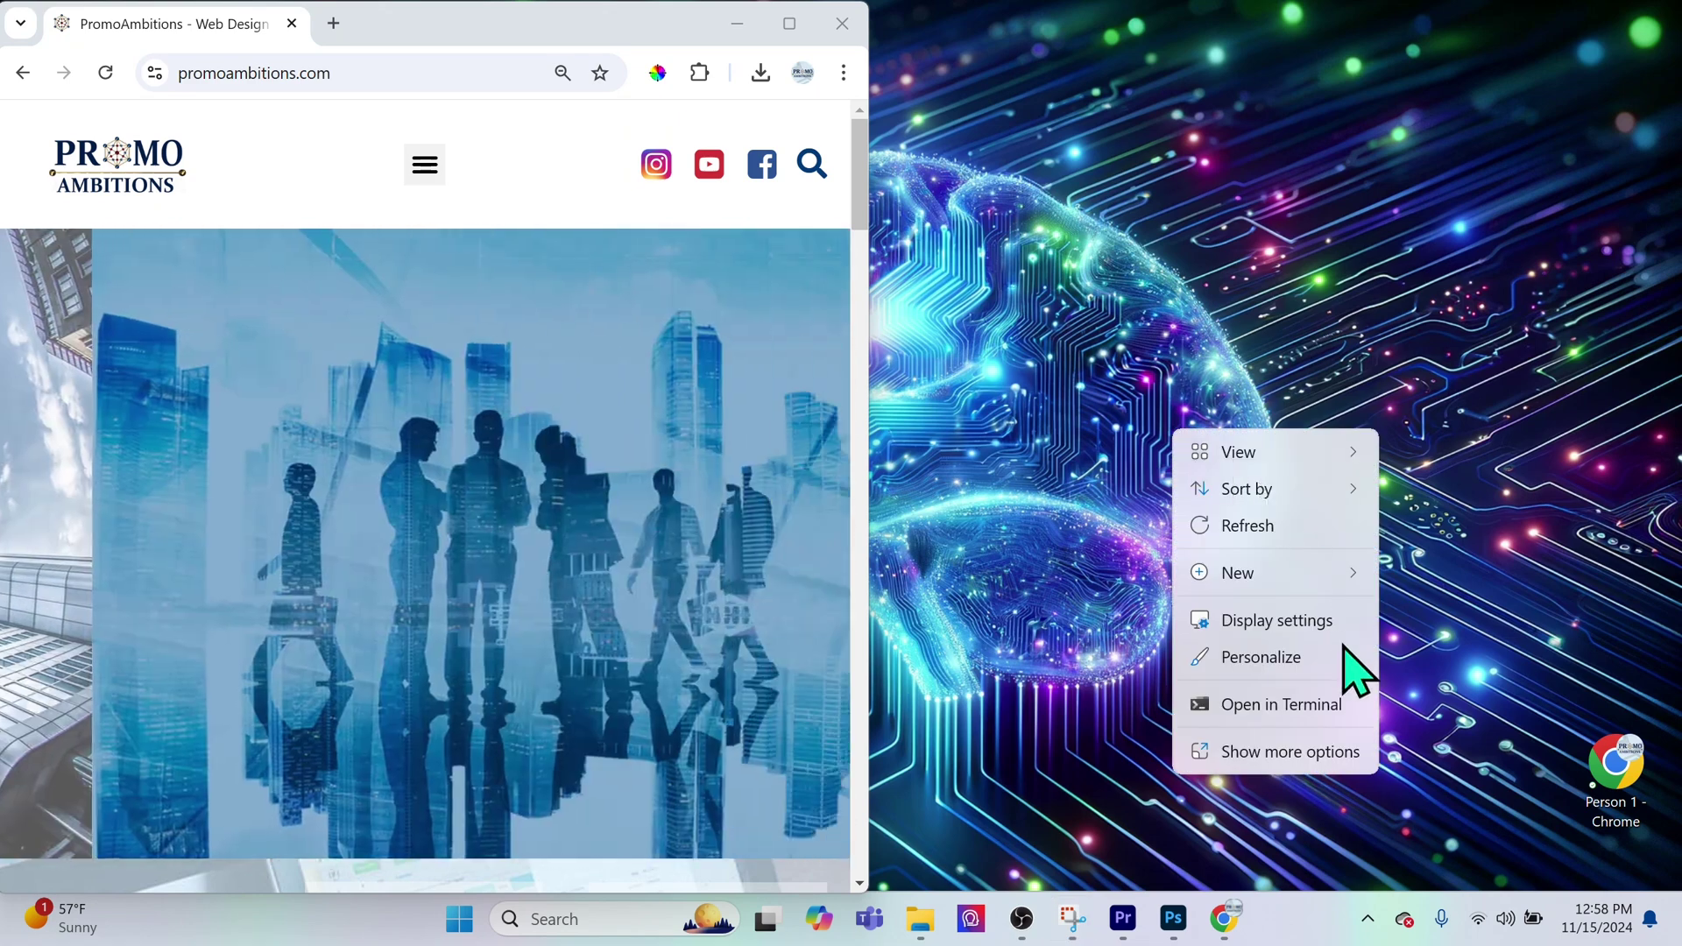
left_click(1311, 623)
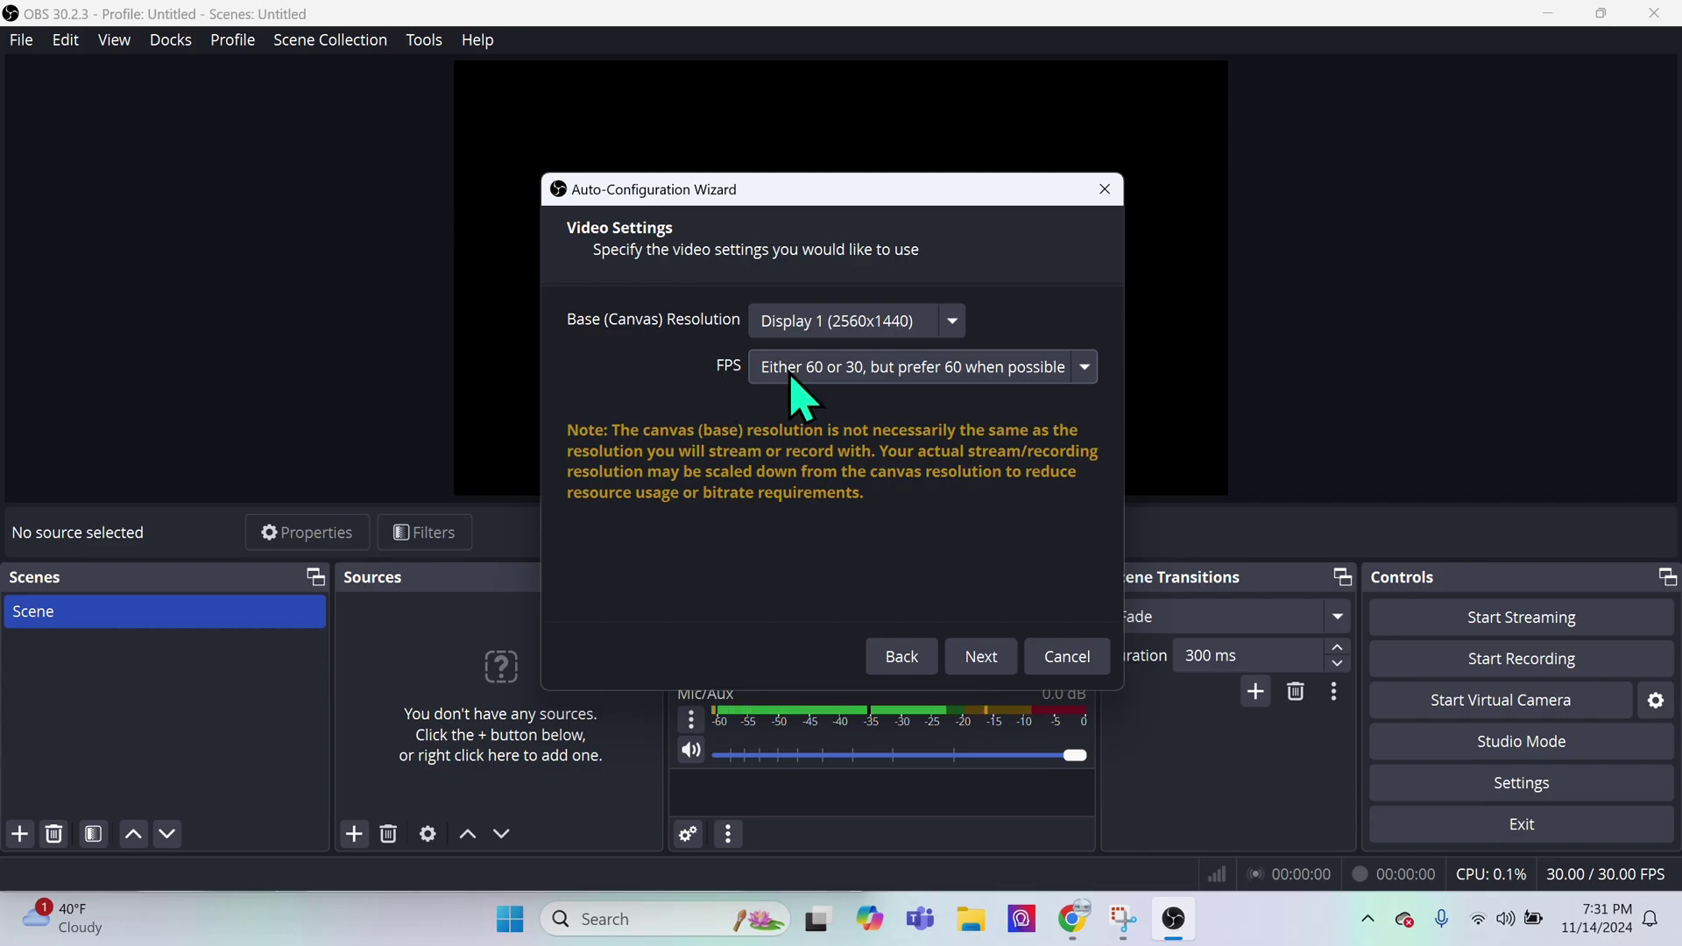
- Keep FPS at 'Either 60 or 30, but prefer 60' and run the wizard's test to final results
left_click(833, 367)
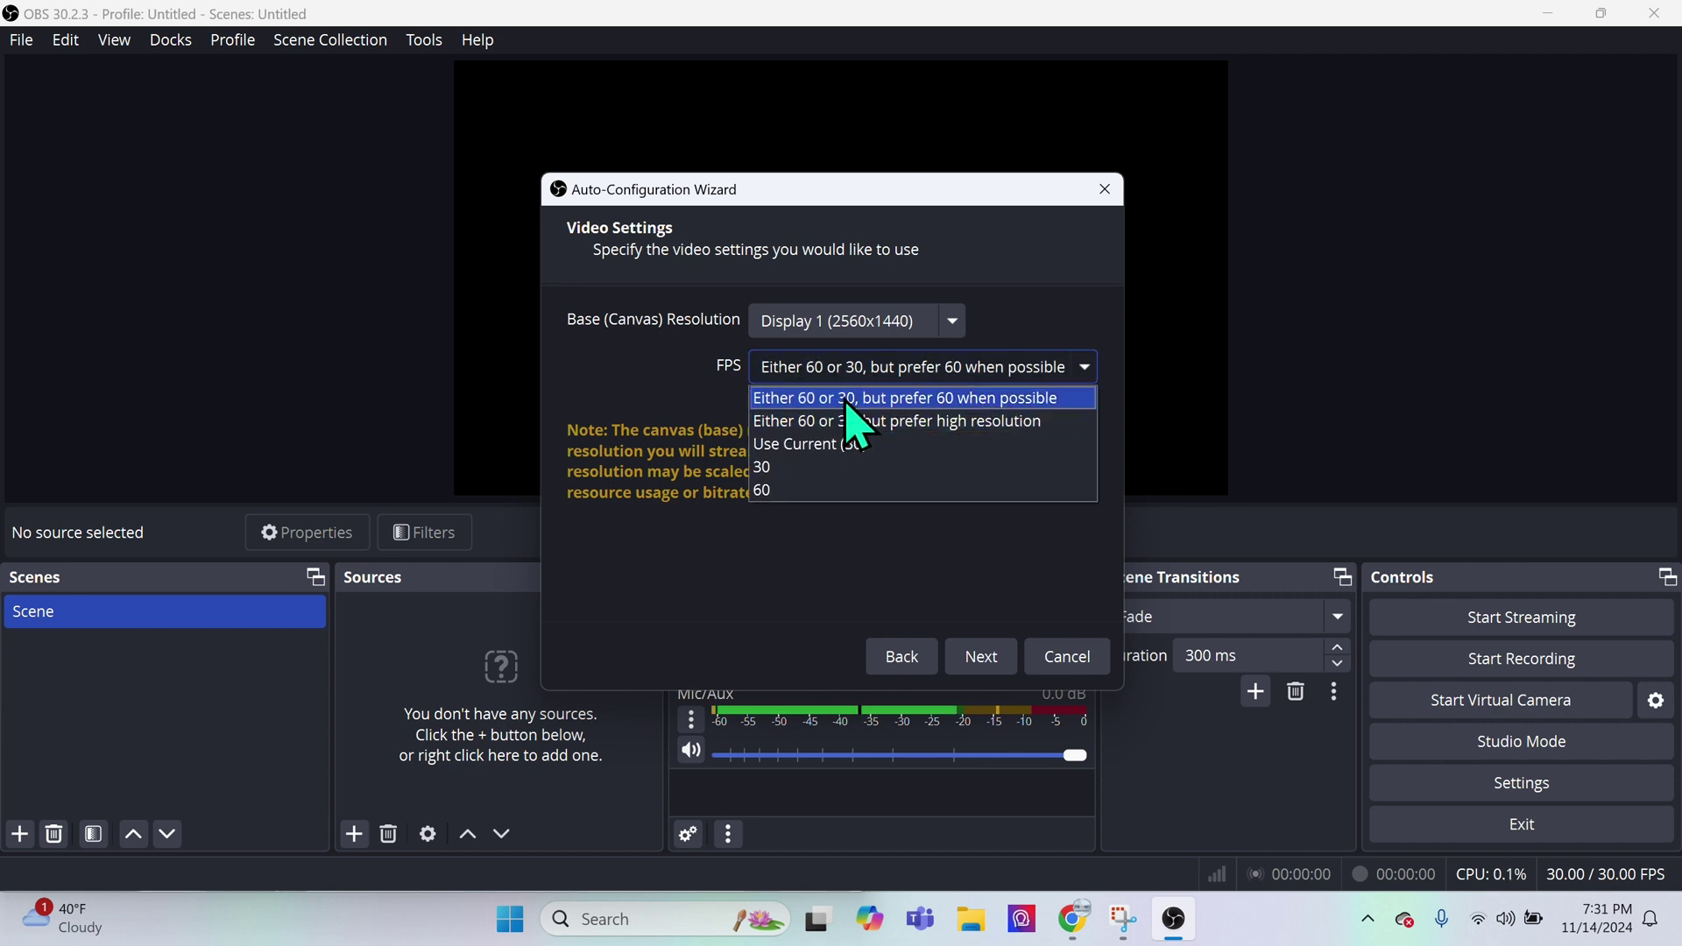
left_click(848, 403)
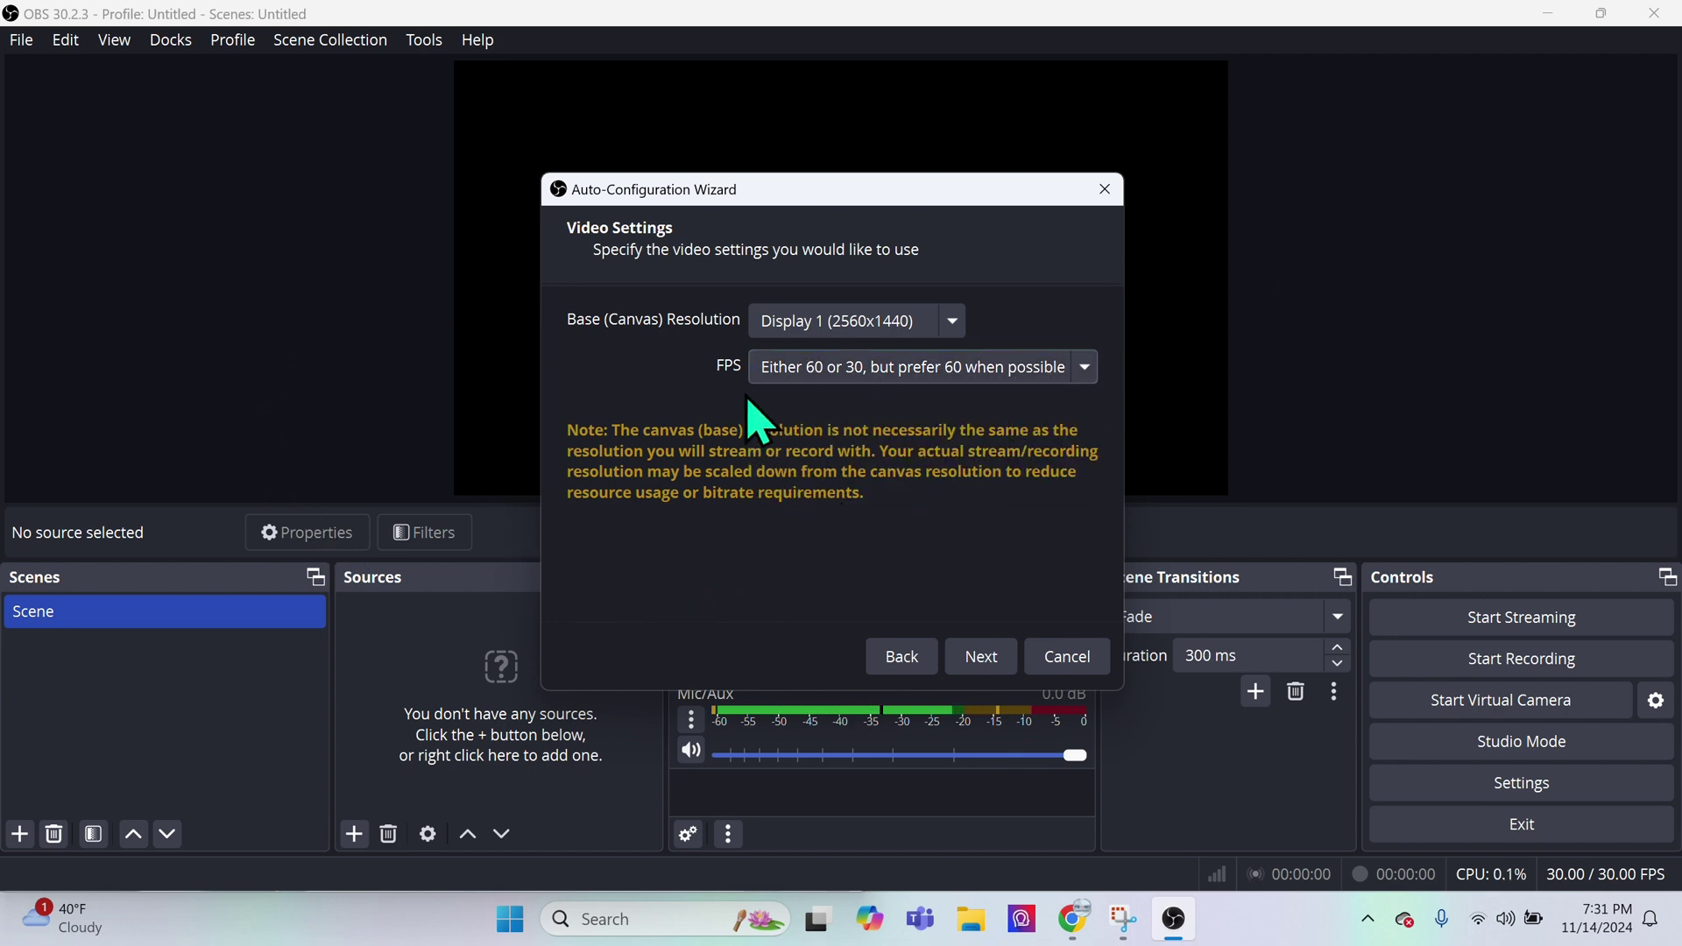
left_click(925, 372)
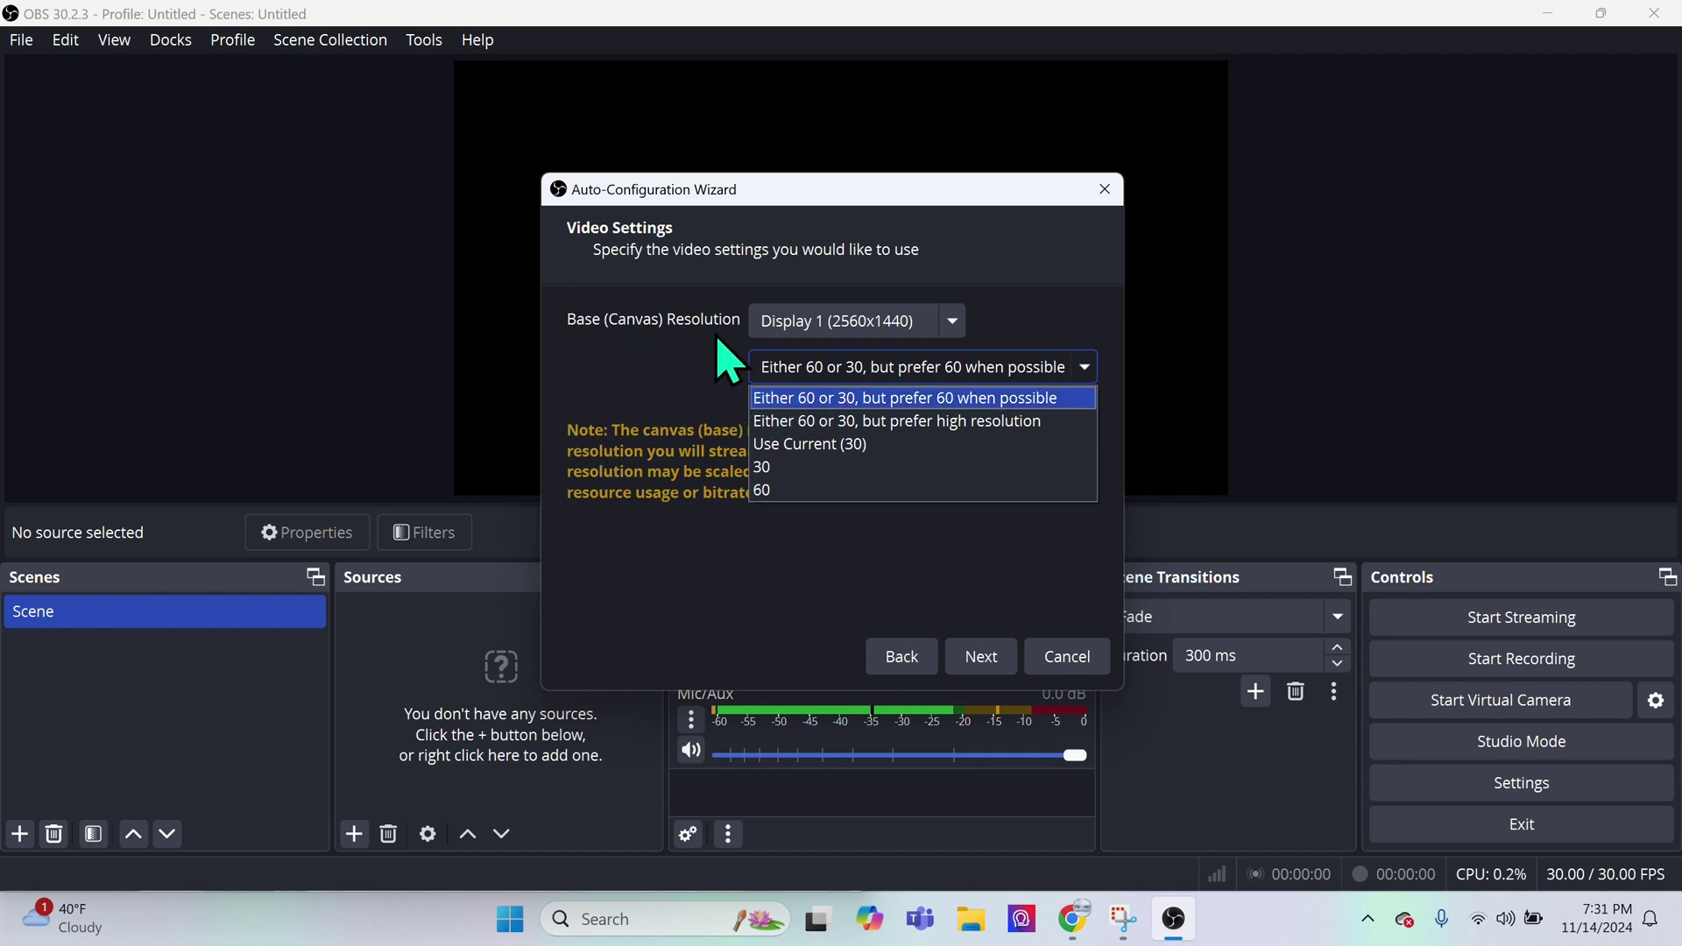
left_click(825, 399)
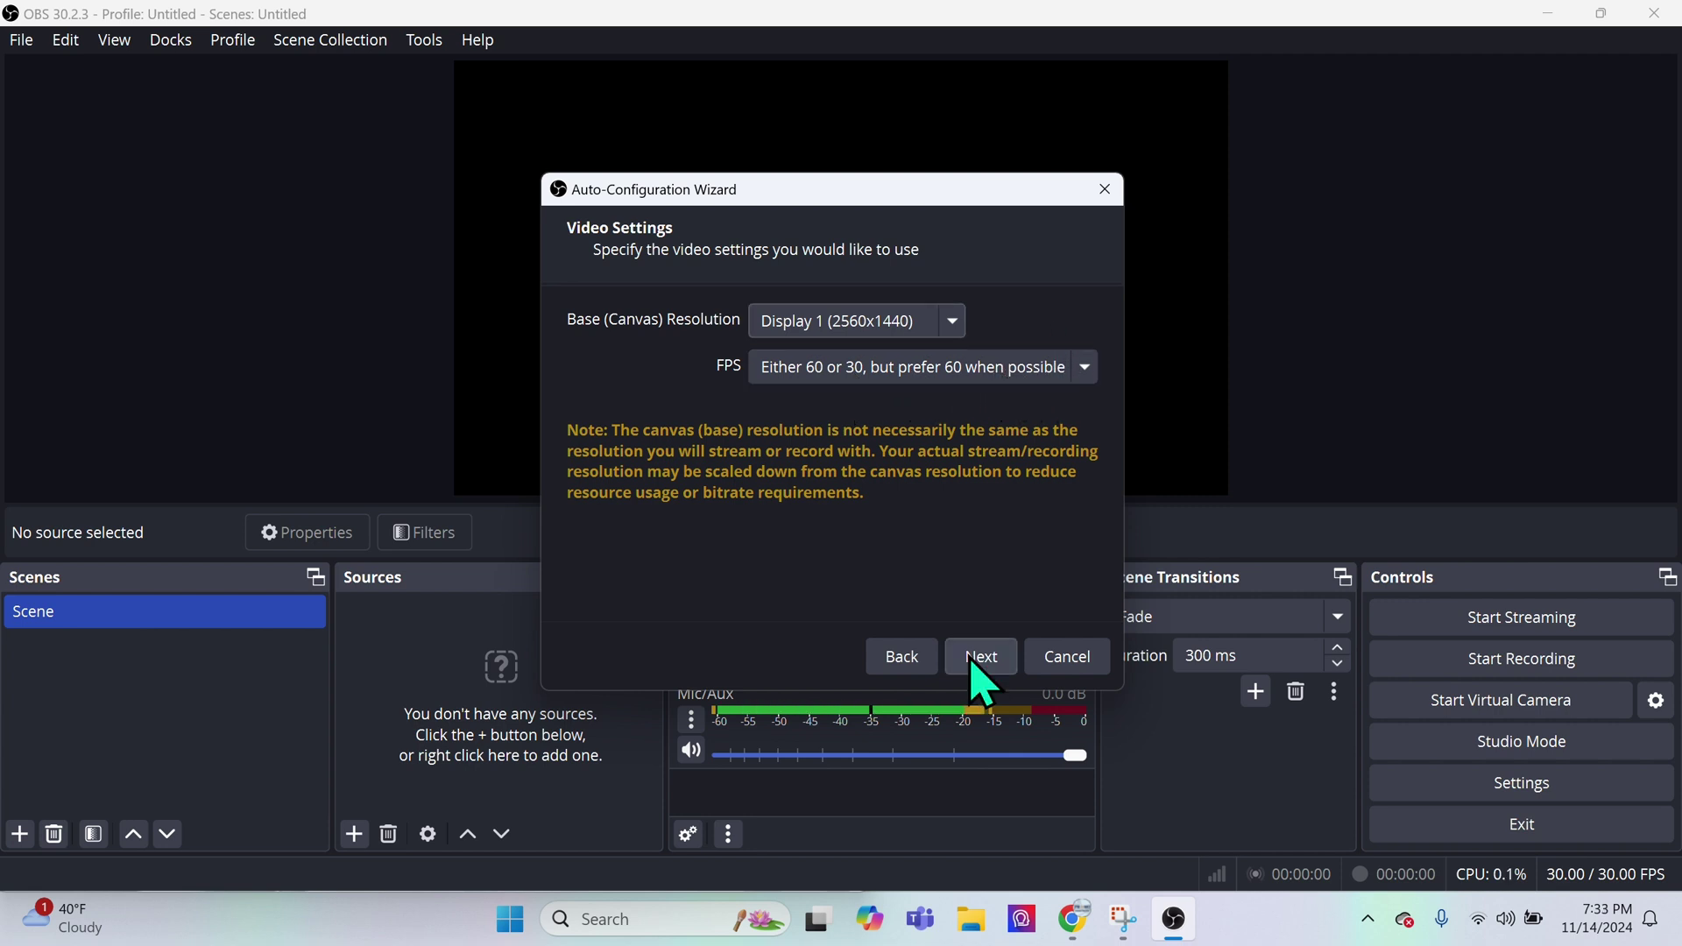
left_click(973, 664)
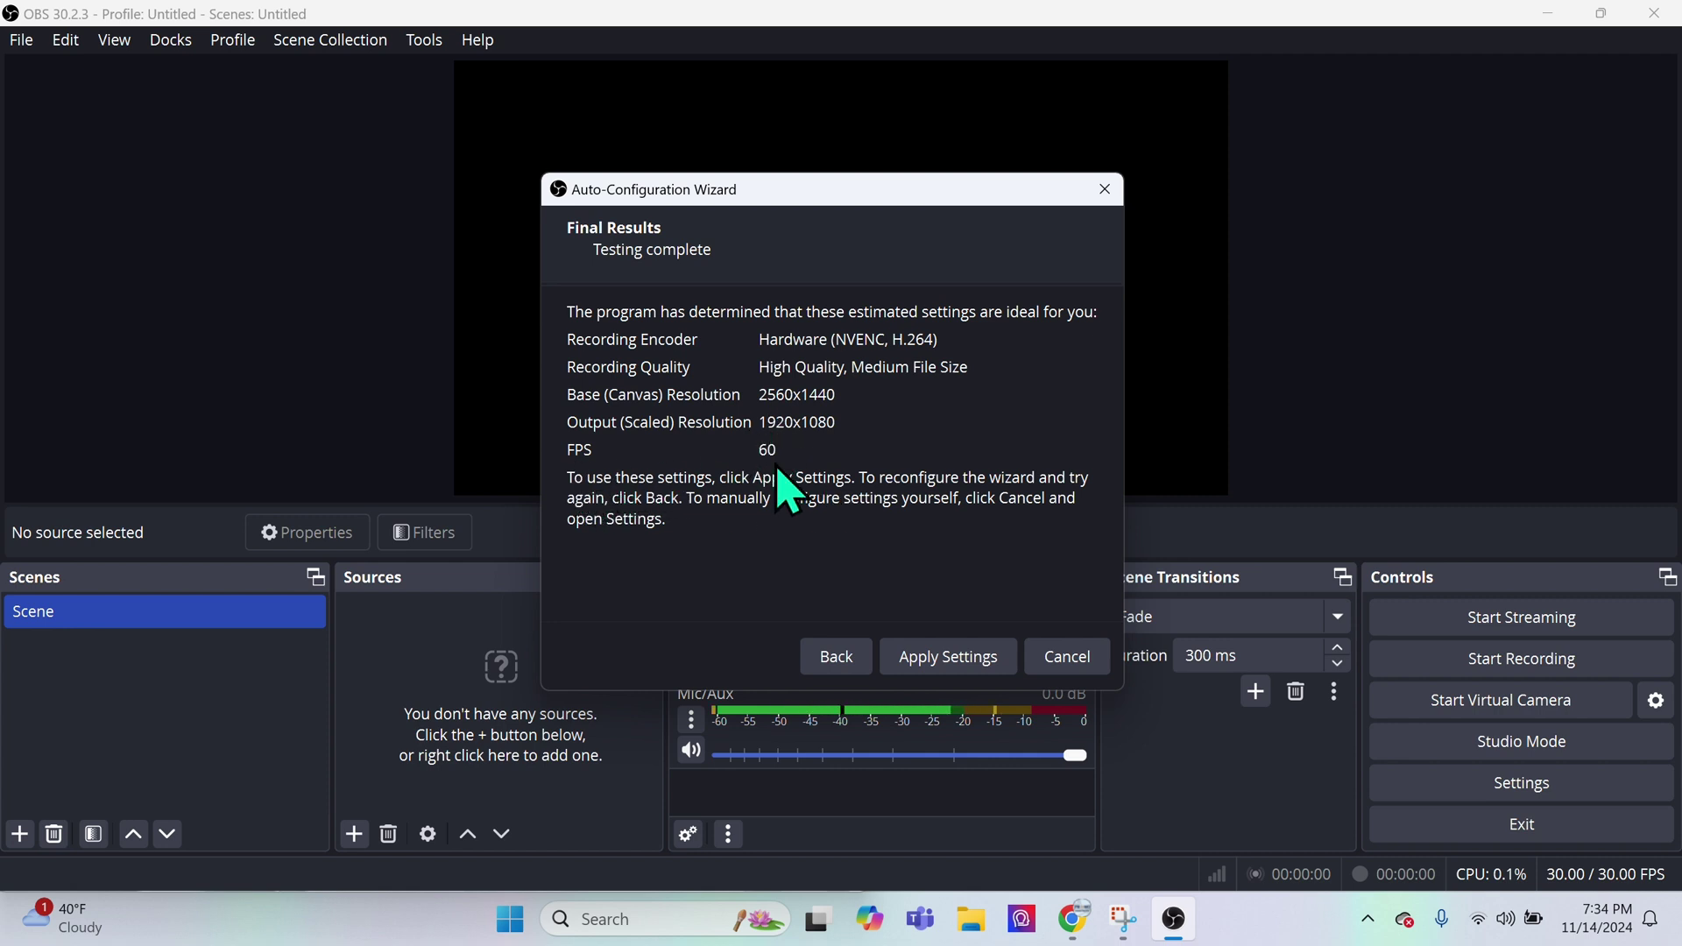
- Apply the recommended settings and keep Output recording quality at High Quality, Medium File Size
left_click(948, 658)
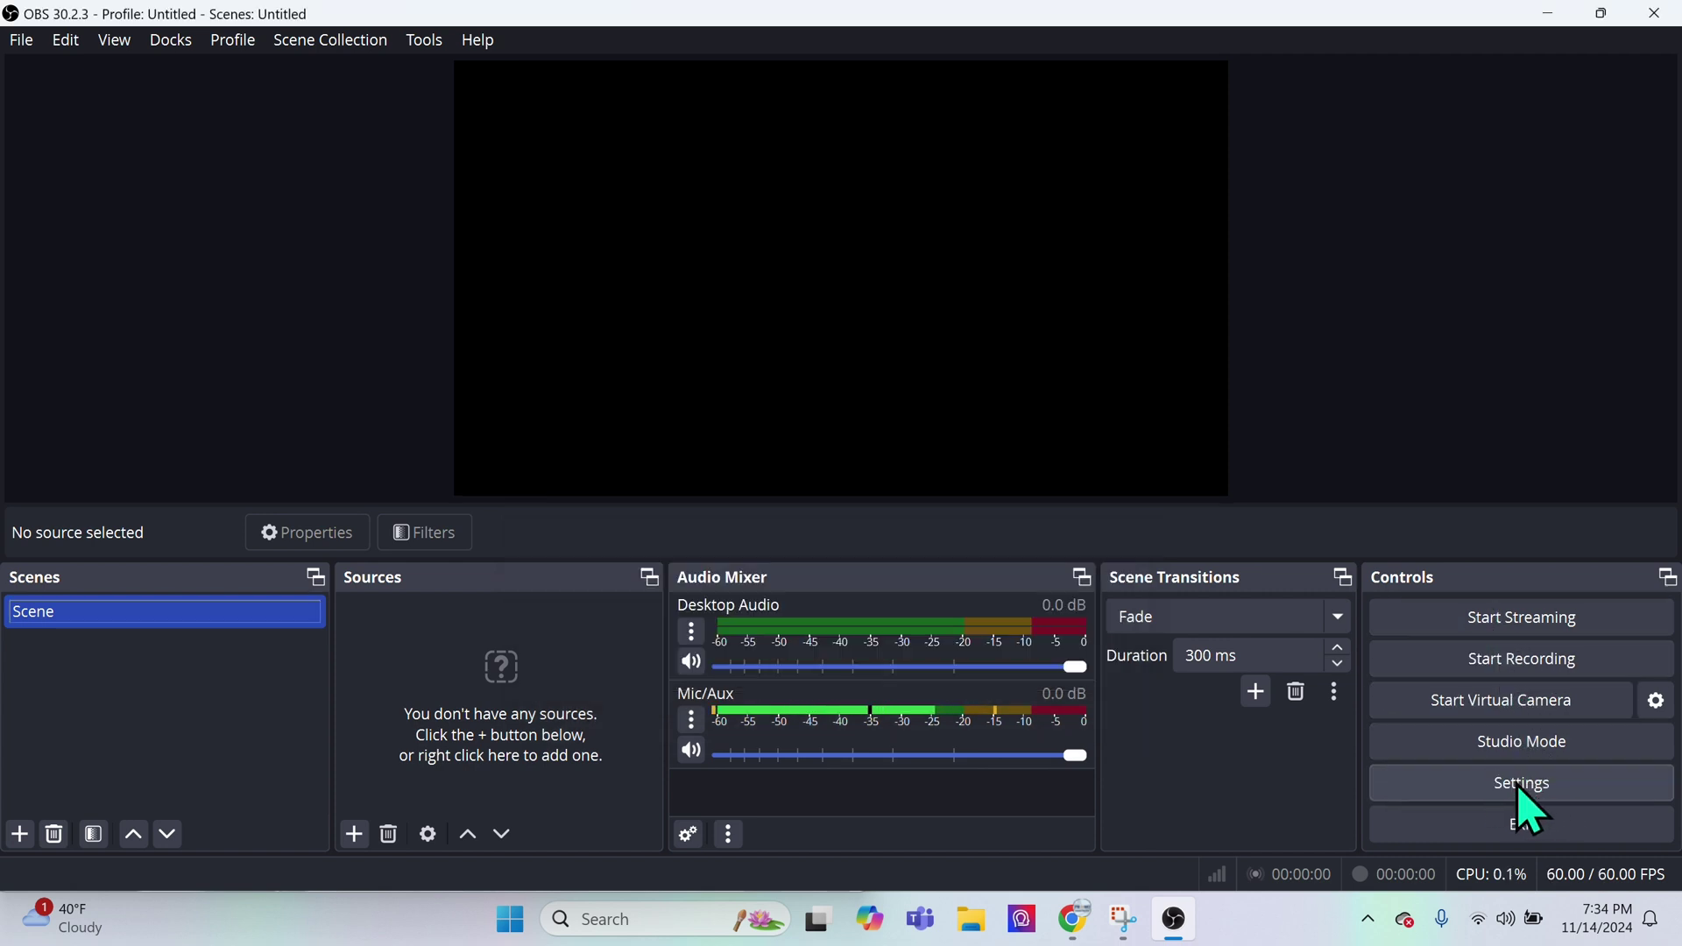
left_click(1543, 788)
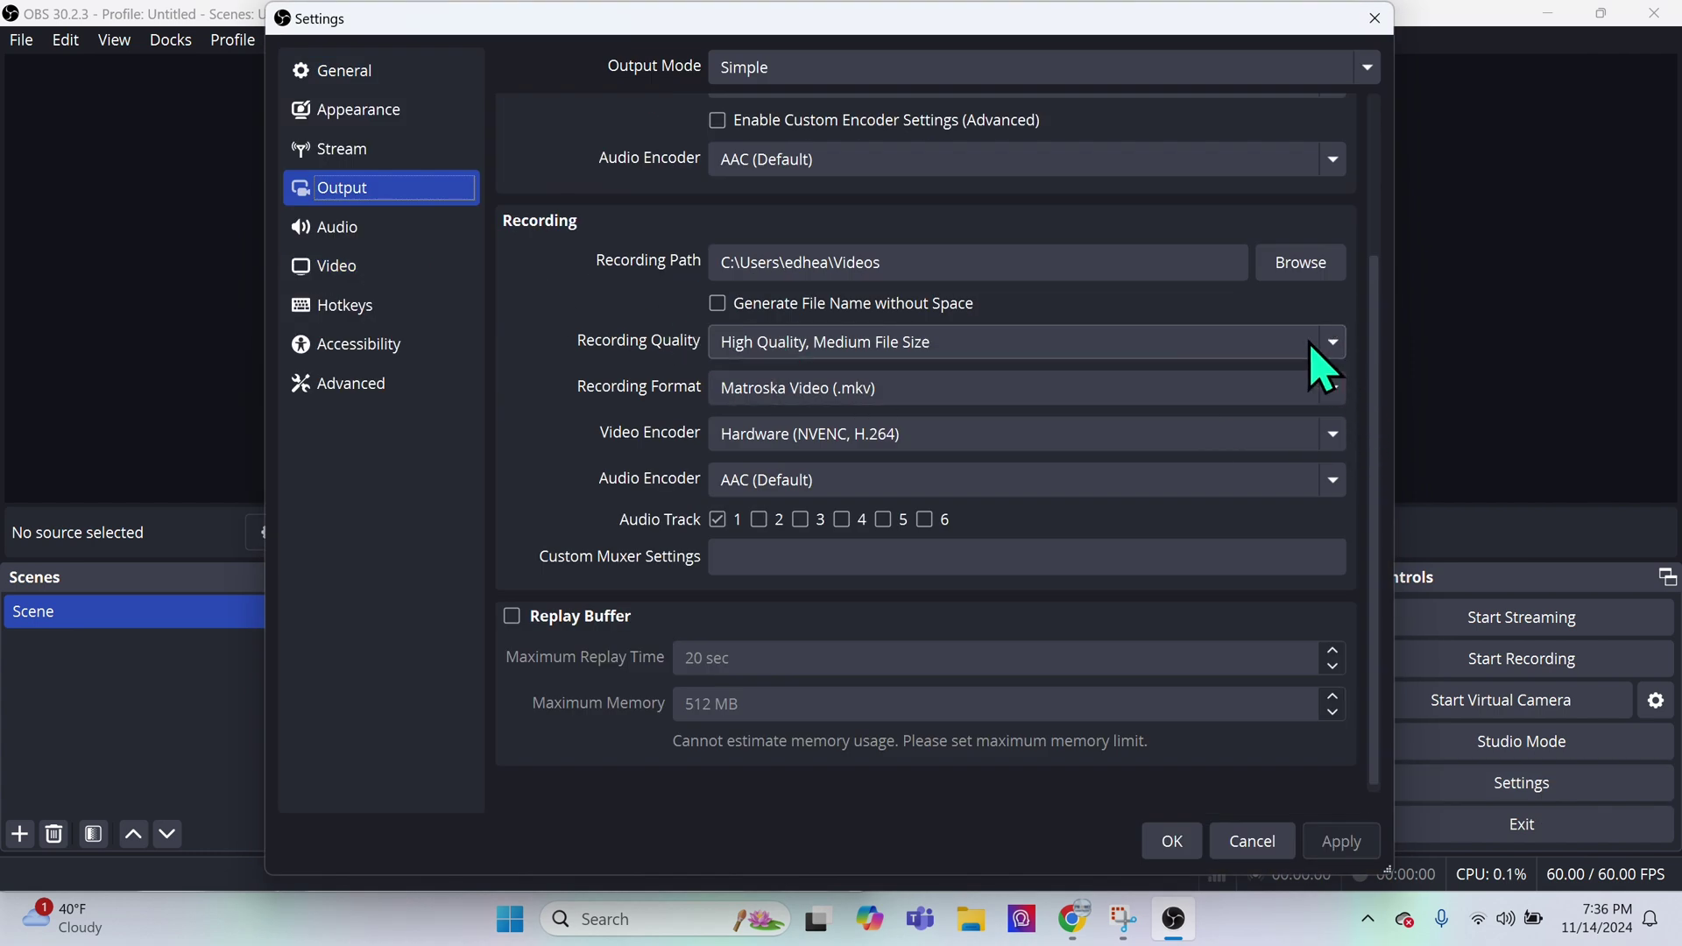
left_click(1336, 350)
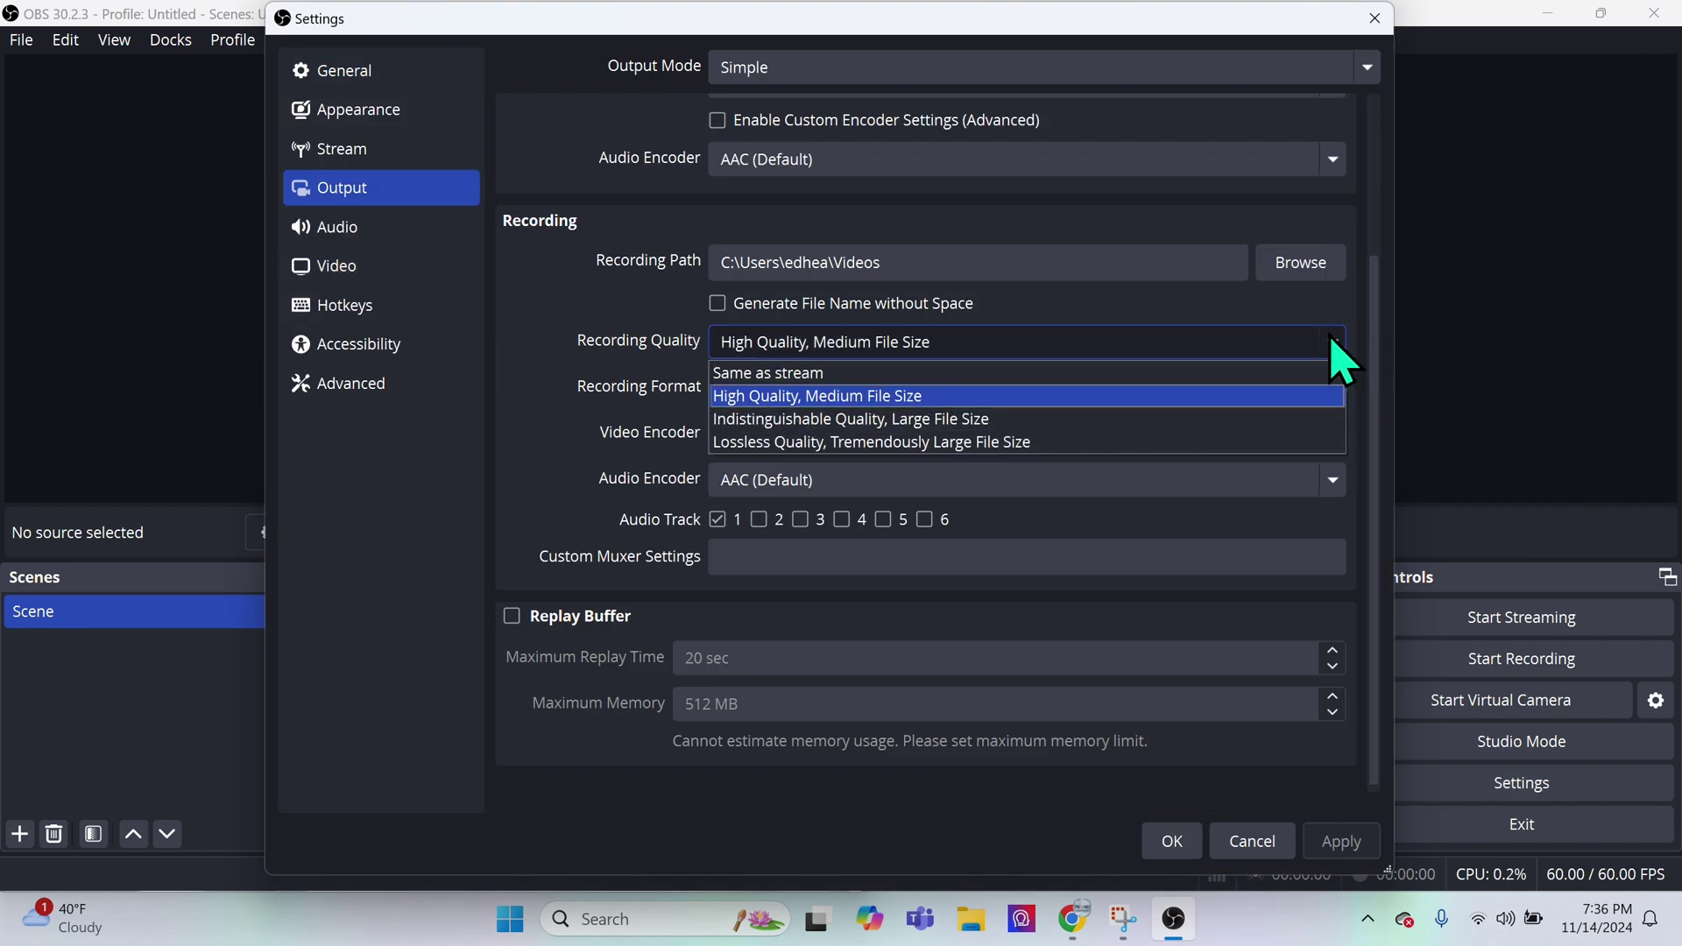
left_click(849, 405)
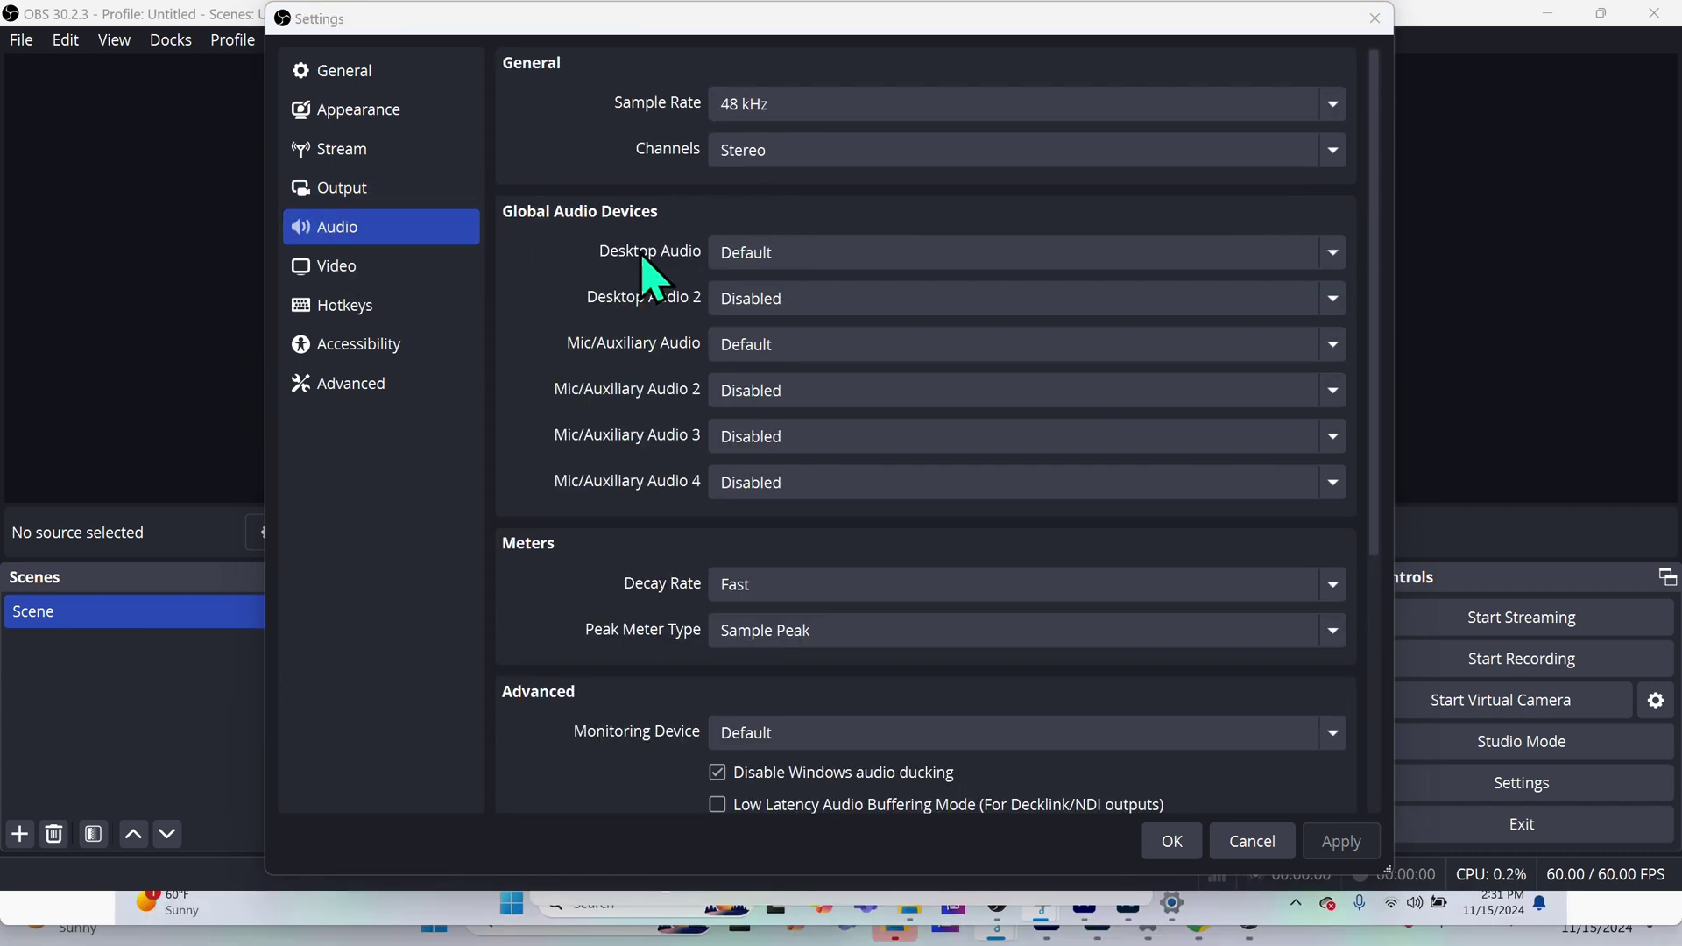
- Set Desktop Audio to Speakers (Realtek(R) Audio) and Mic/Auxiliary Audio to Microphone (Sennheiser Profile)
left_click(846, 263)
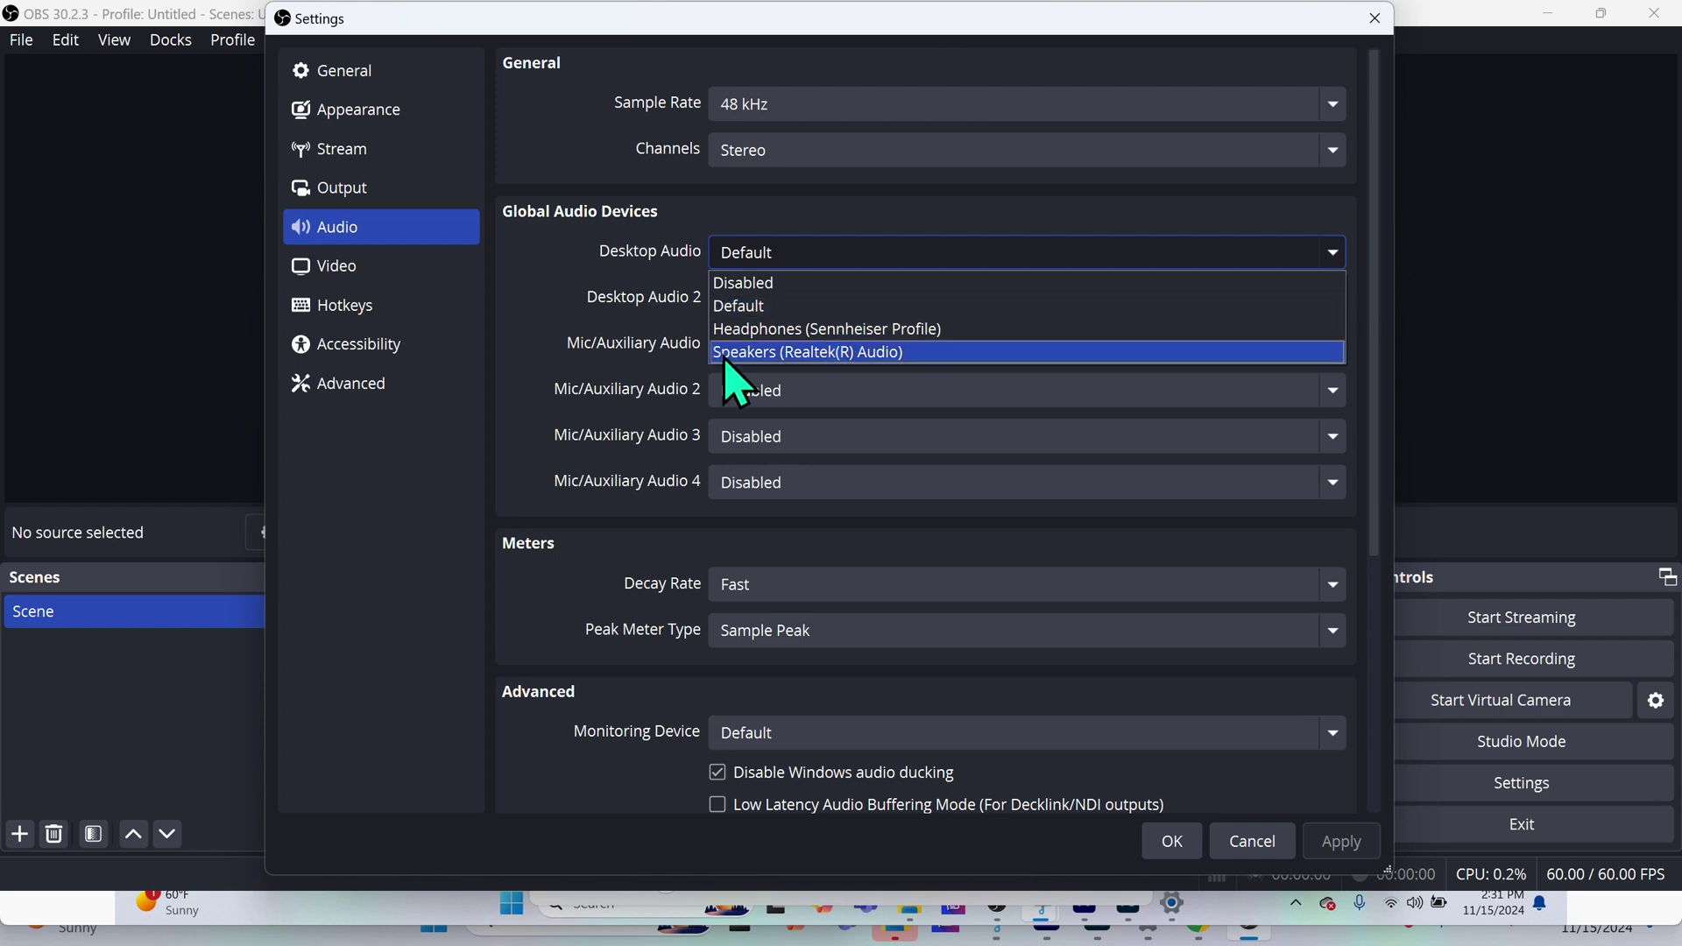
left_click(864, 353)
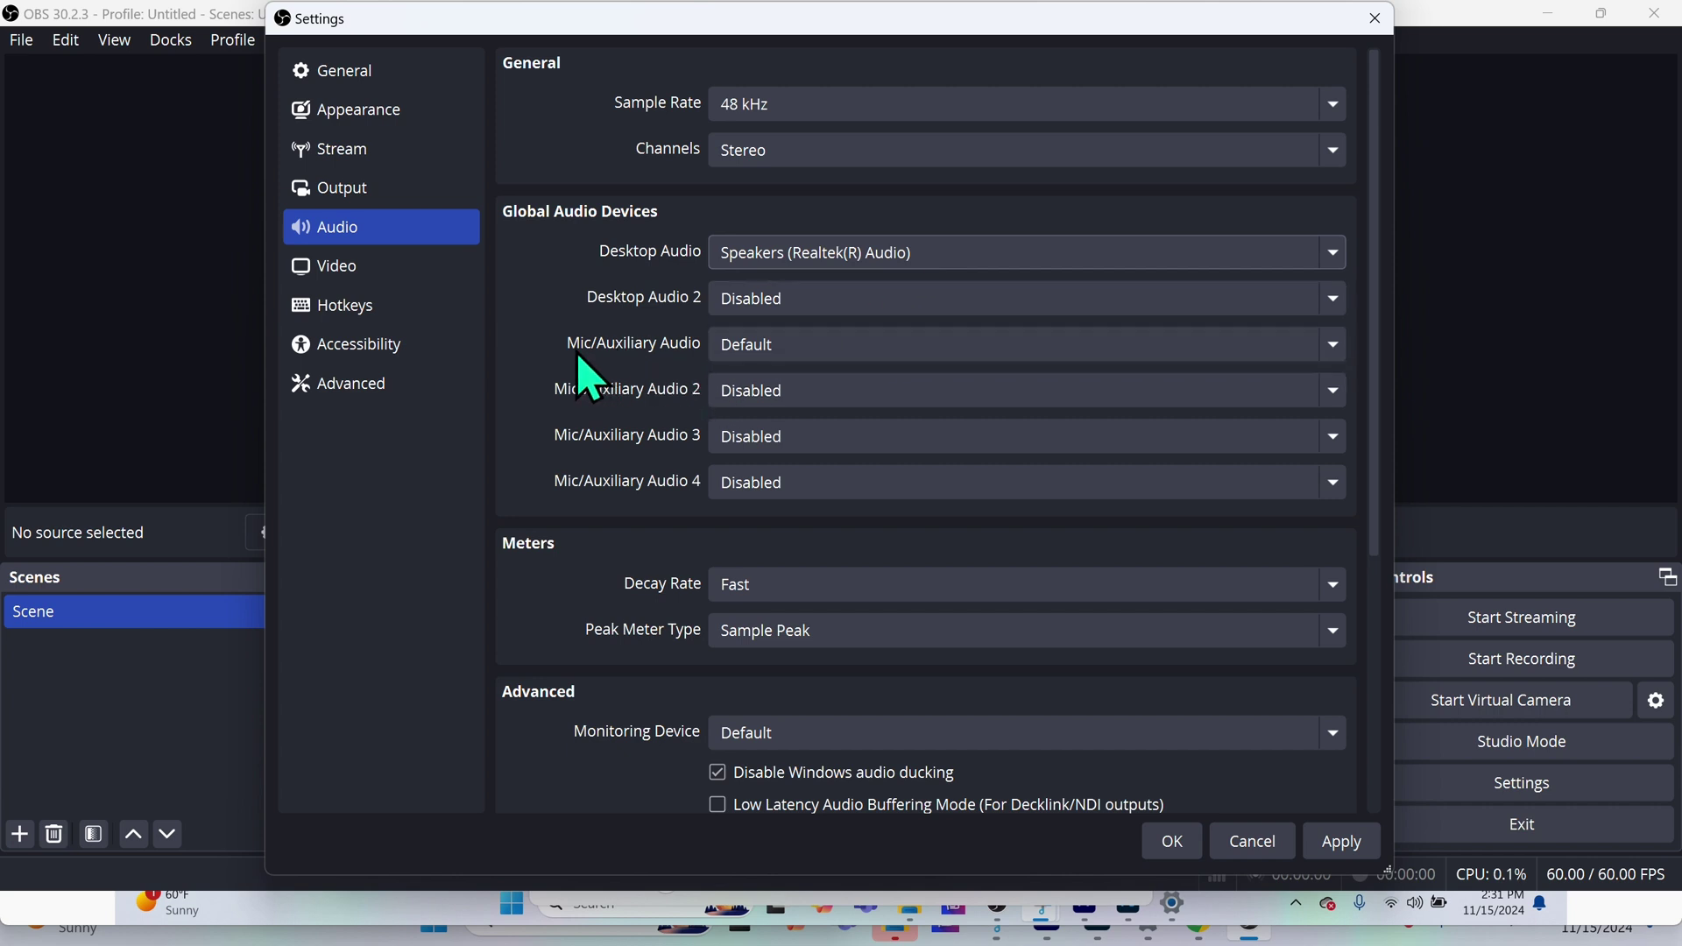
left_click(802, 351)
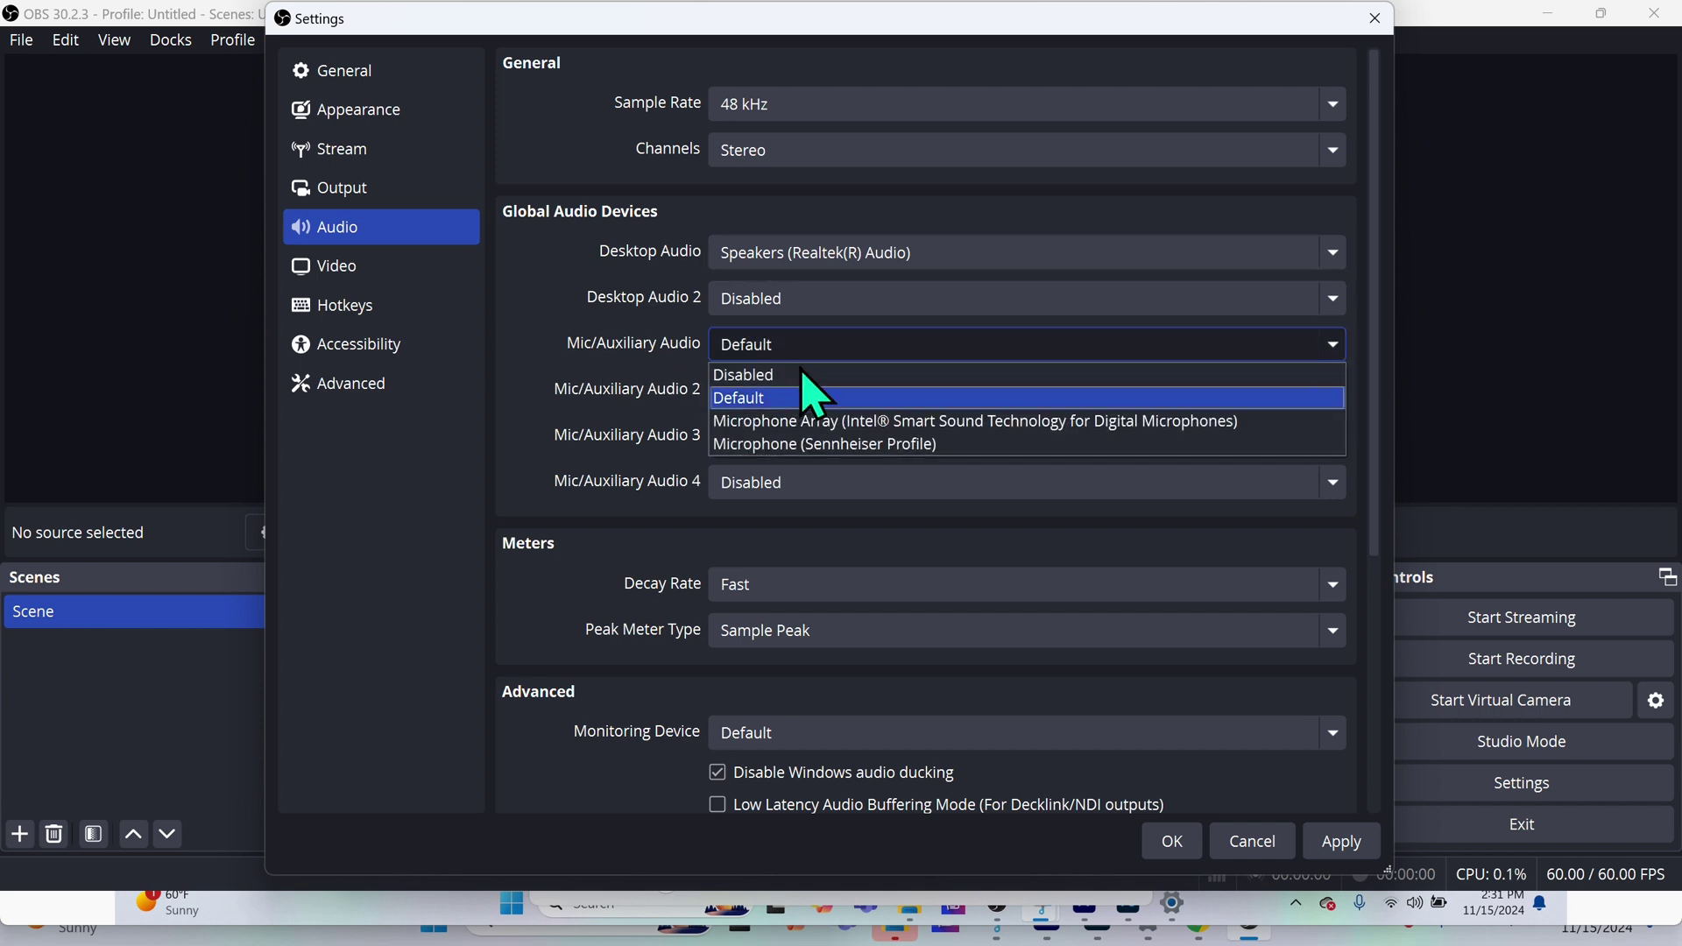
left_click(824, 447)
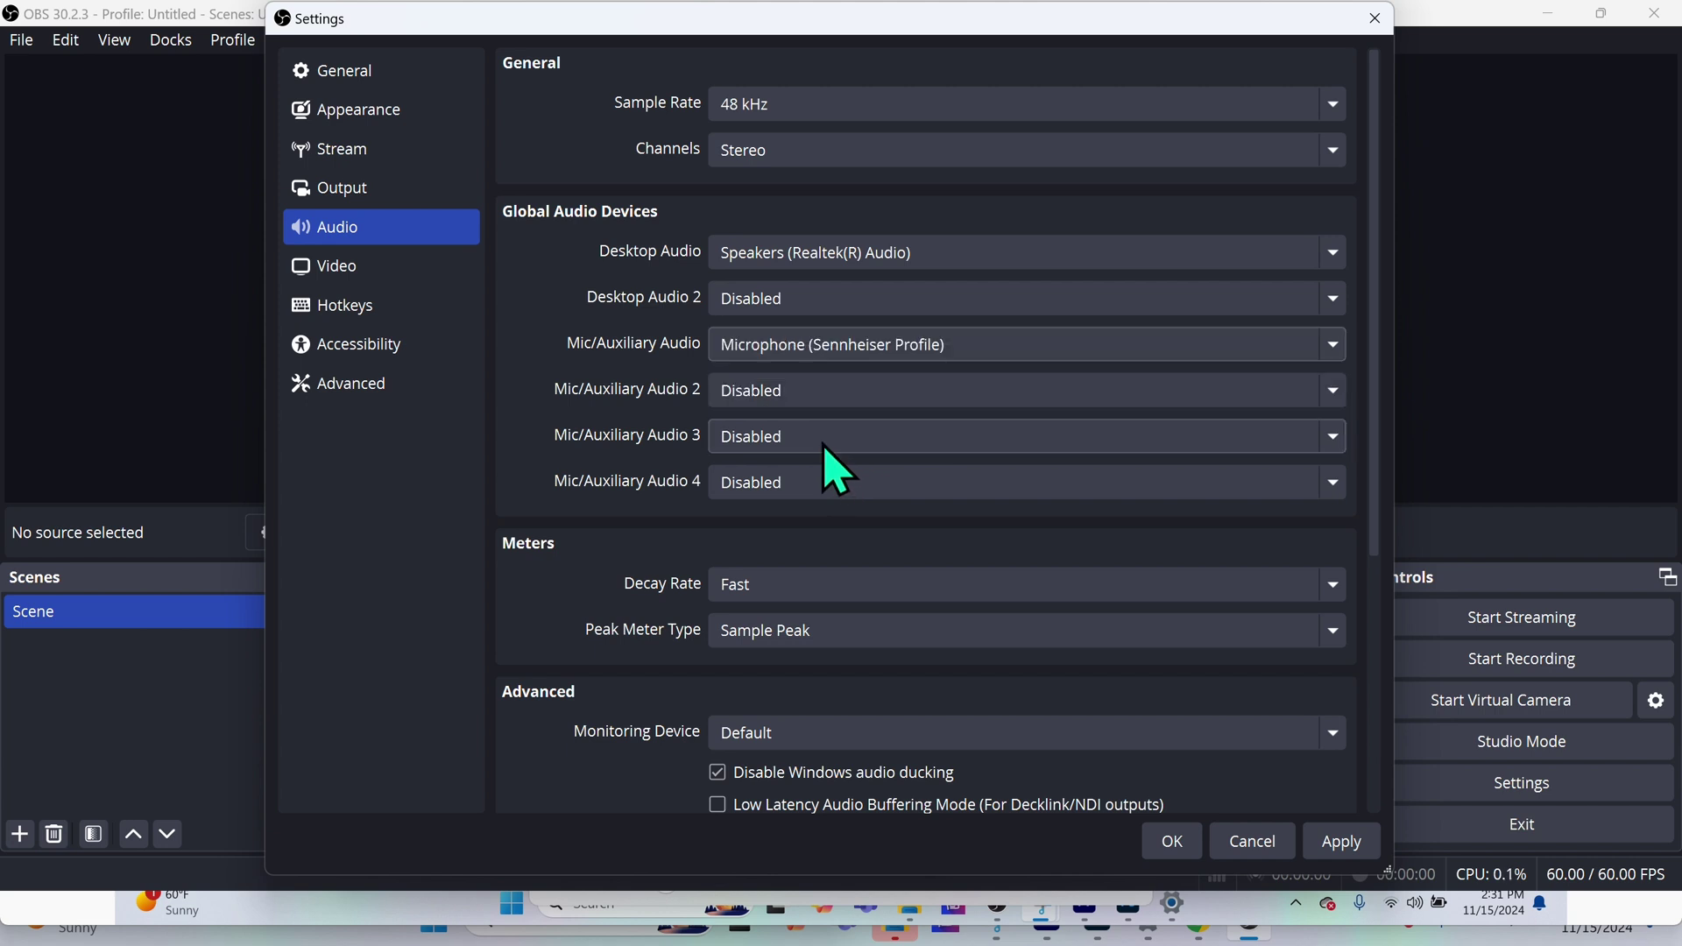
left_click(1339, 846)
left_click(399, 267)
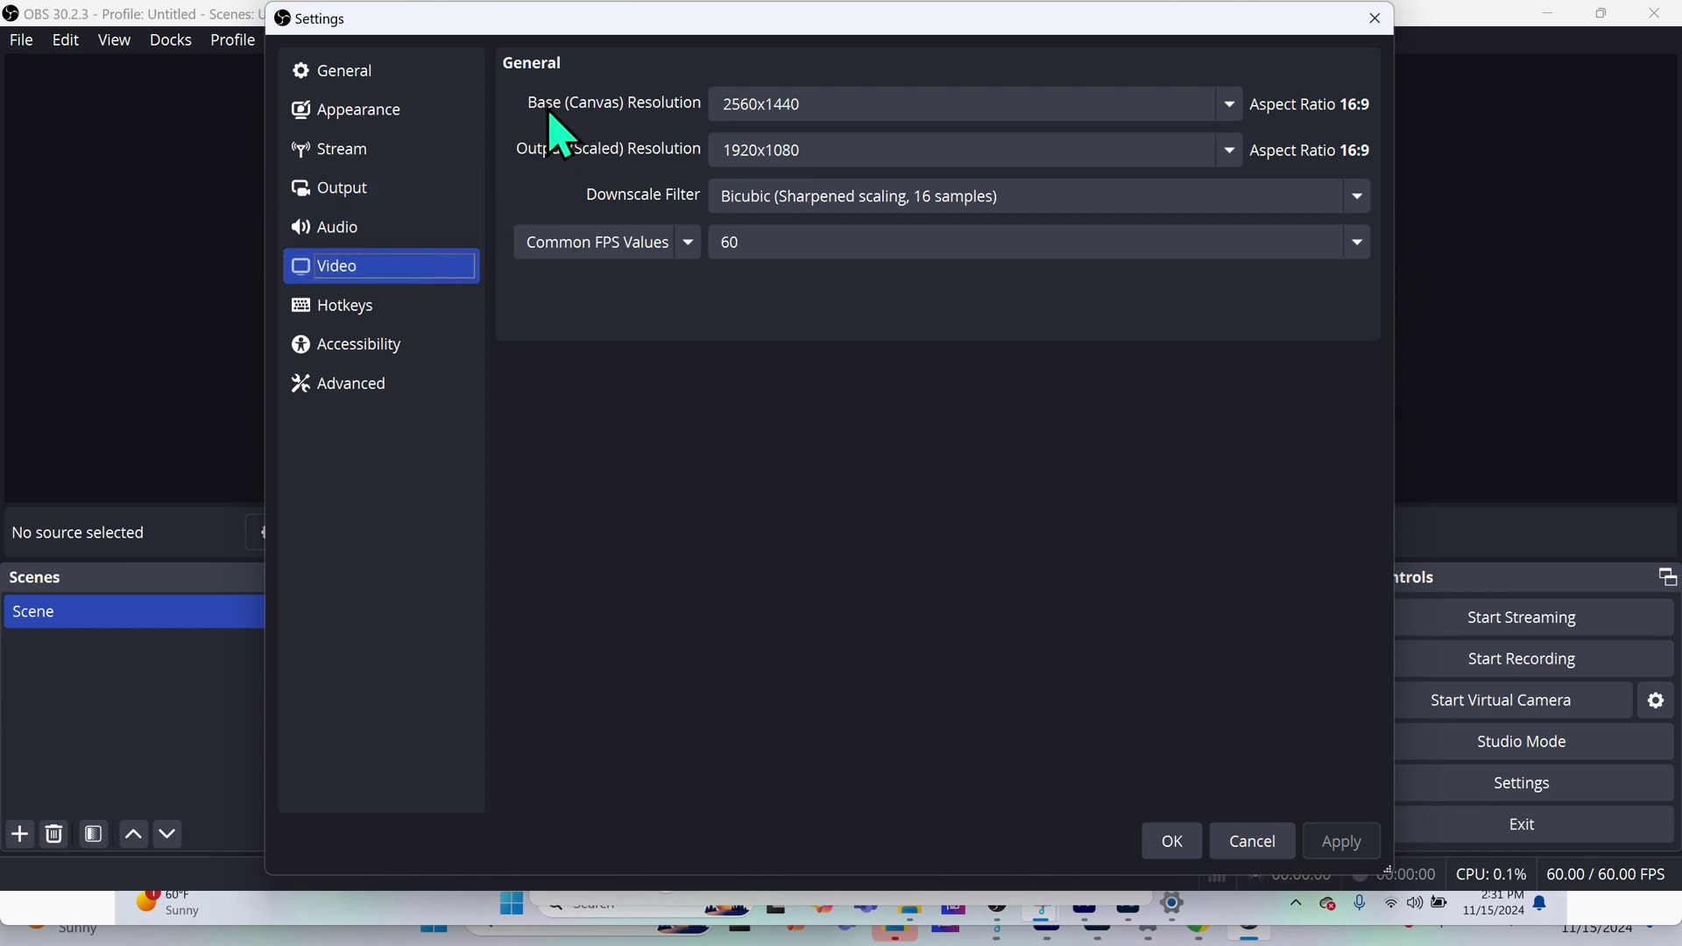
left_click(738, 107)
left_click(1231, 152)
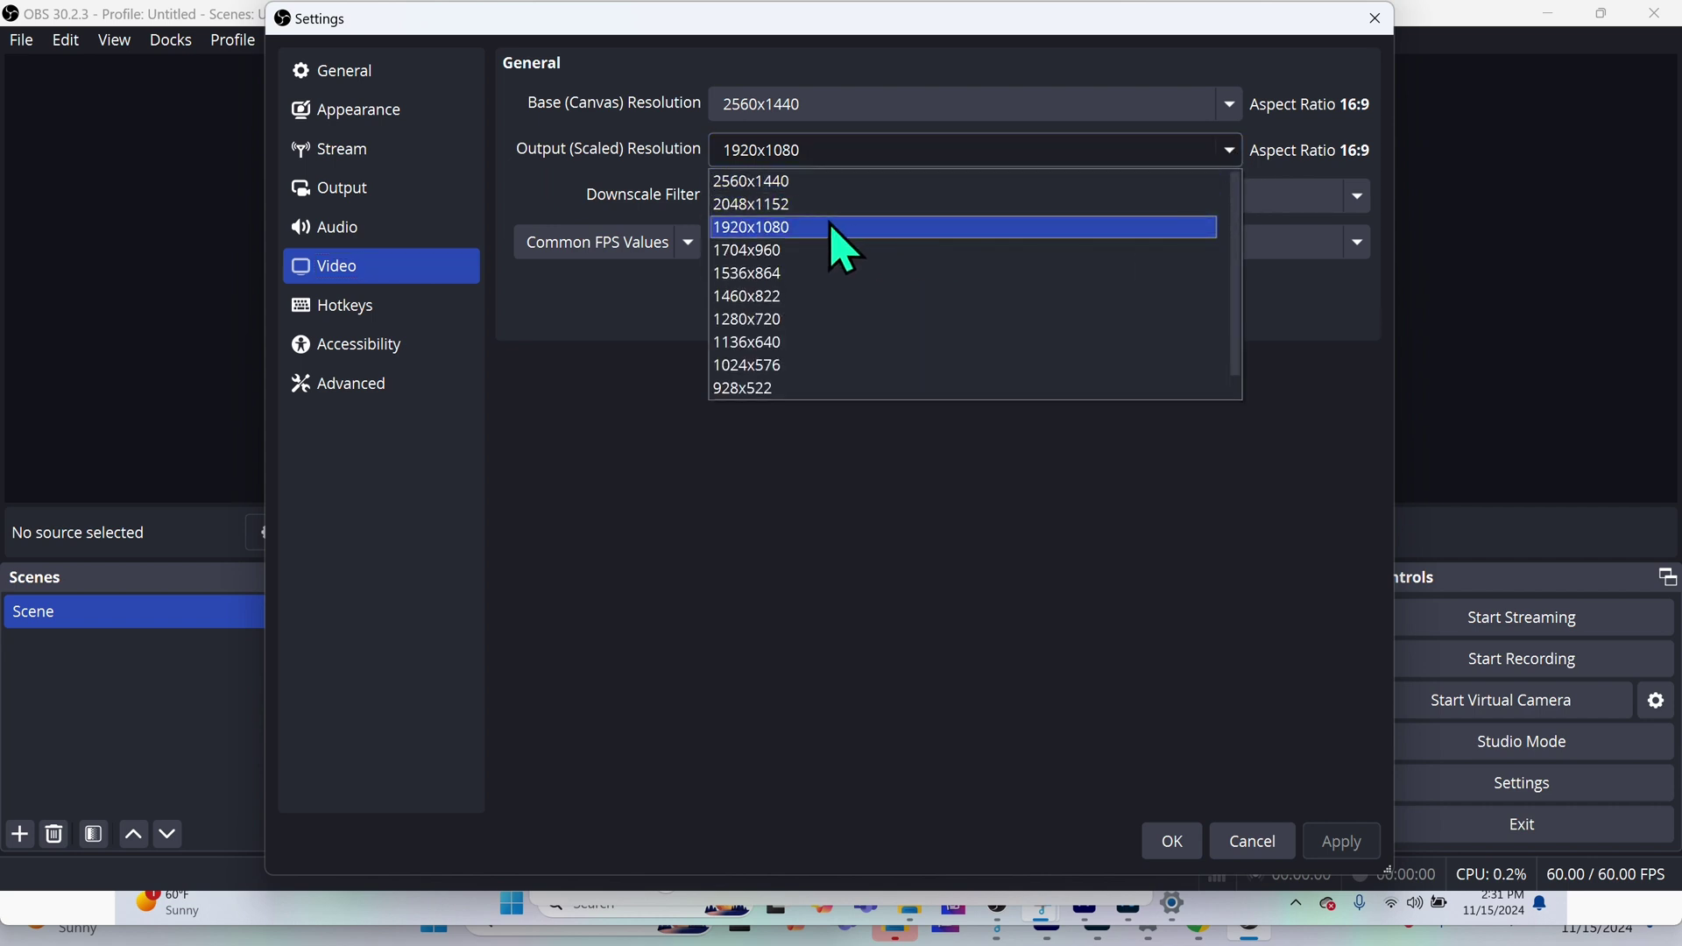
left_click(792, 189)
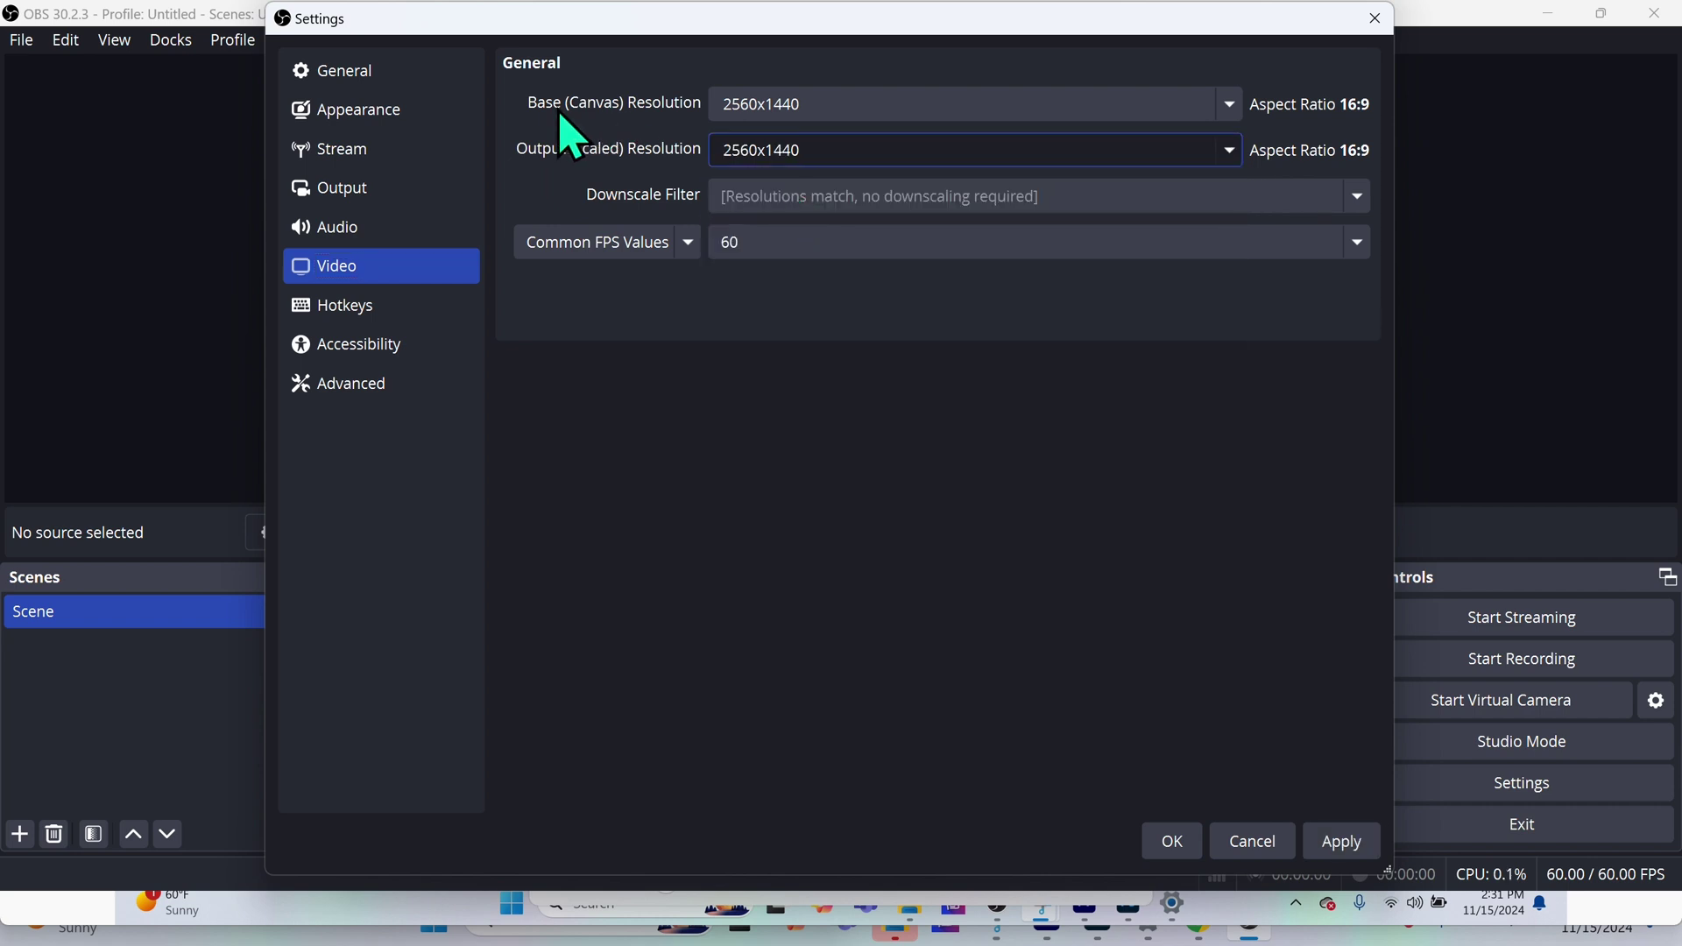
left_click(1231, 152)
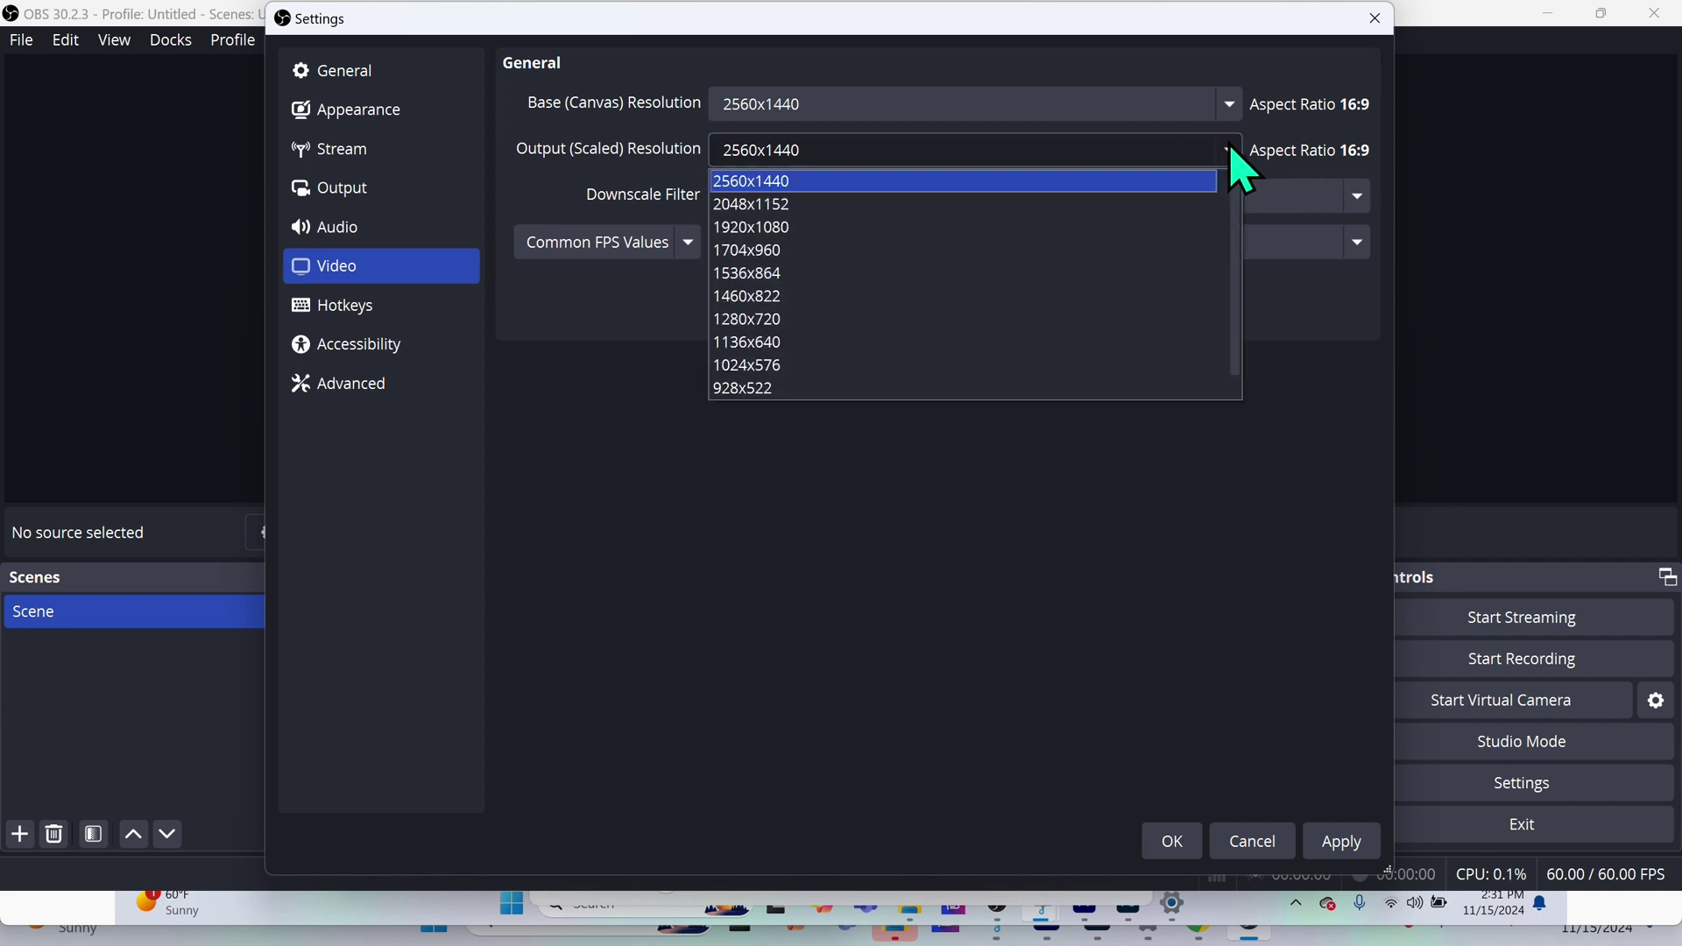
left_click(1044, 230)
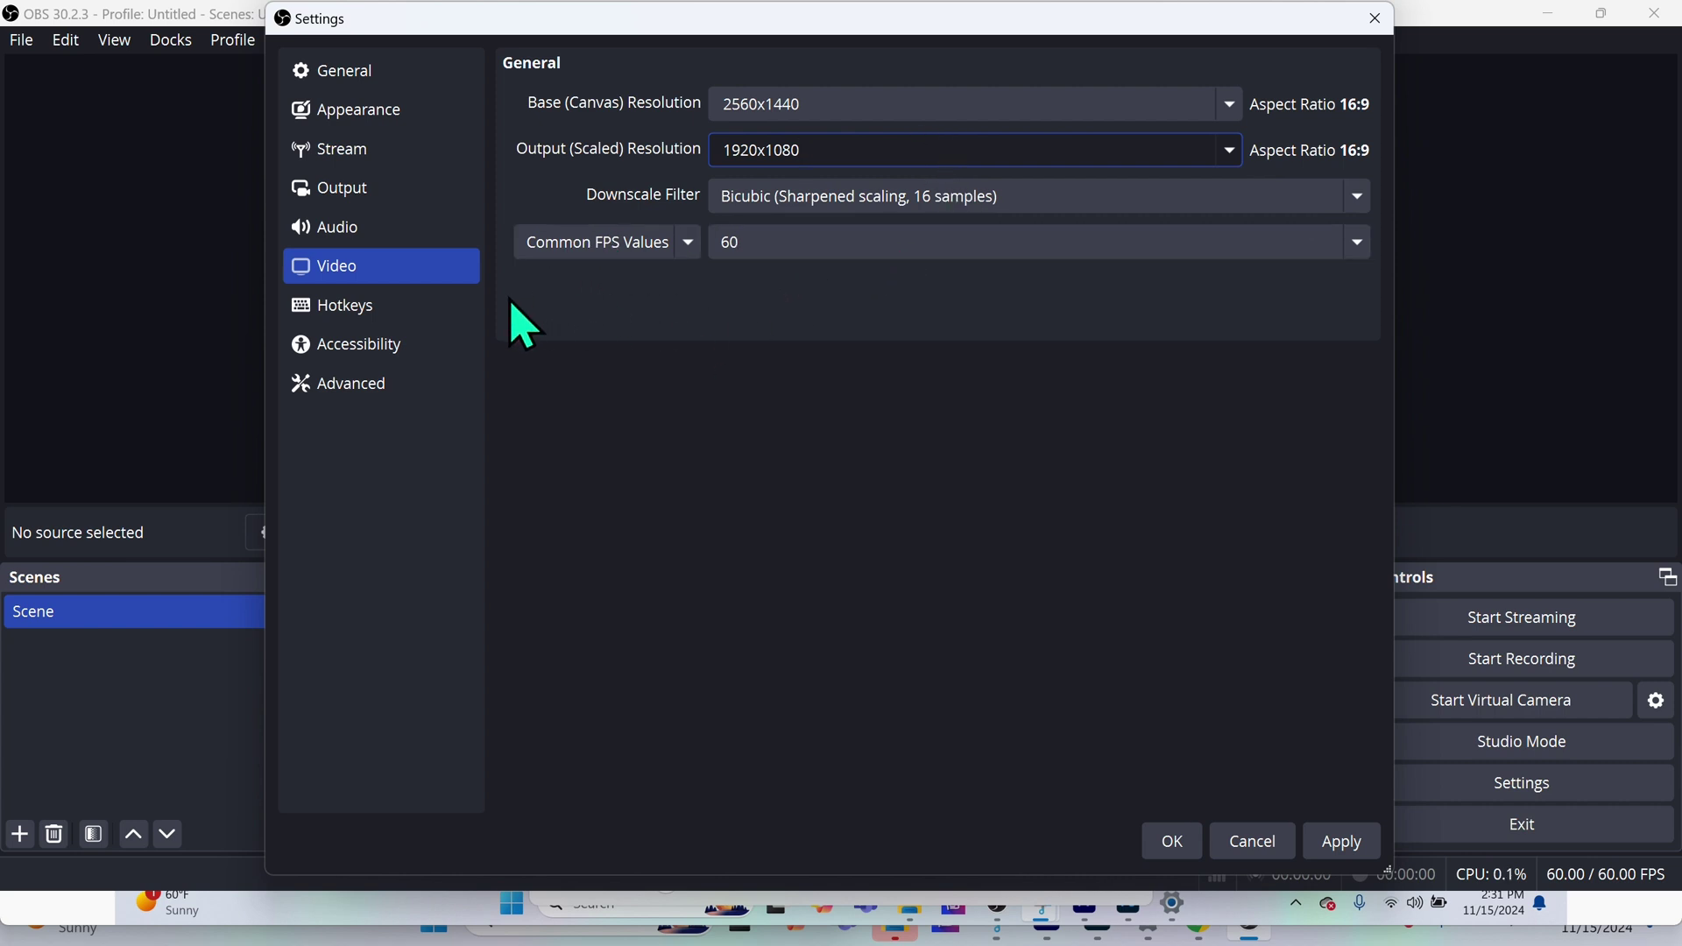
- Assign hotkeys F1 Start, F2 Stop, F3 Pause, F4 Unpause Recording and save the settings
left_click(328, 311)
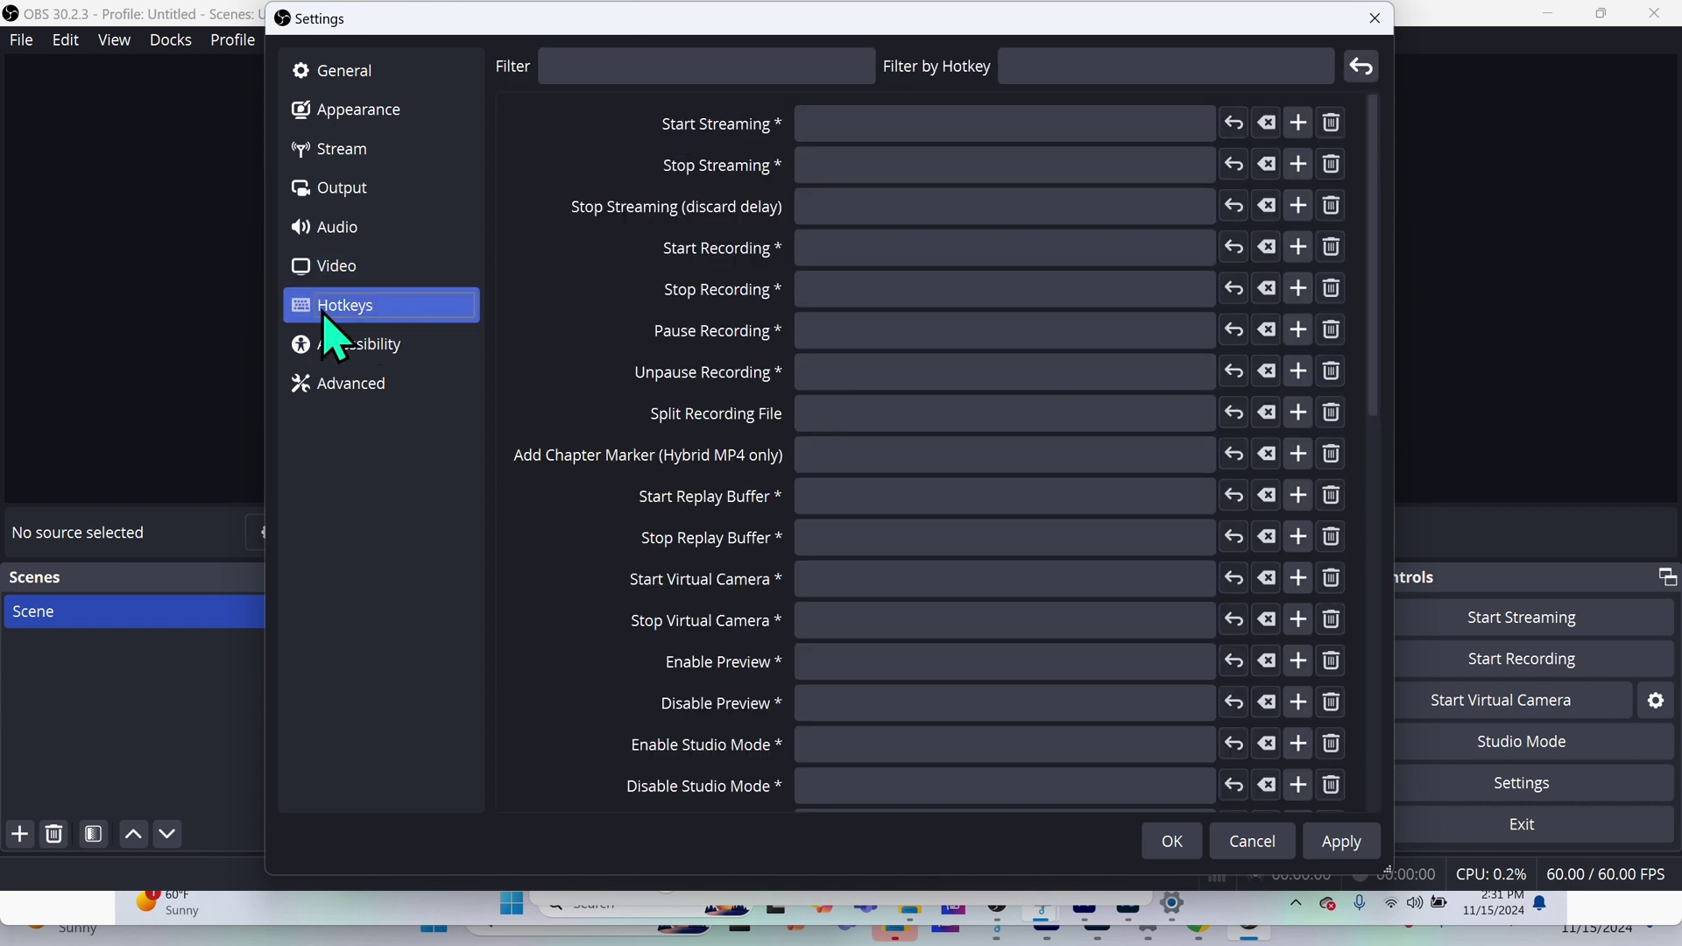
left_click(857, 256)
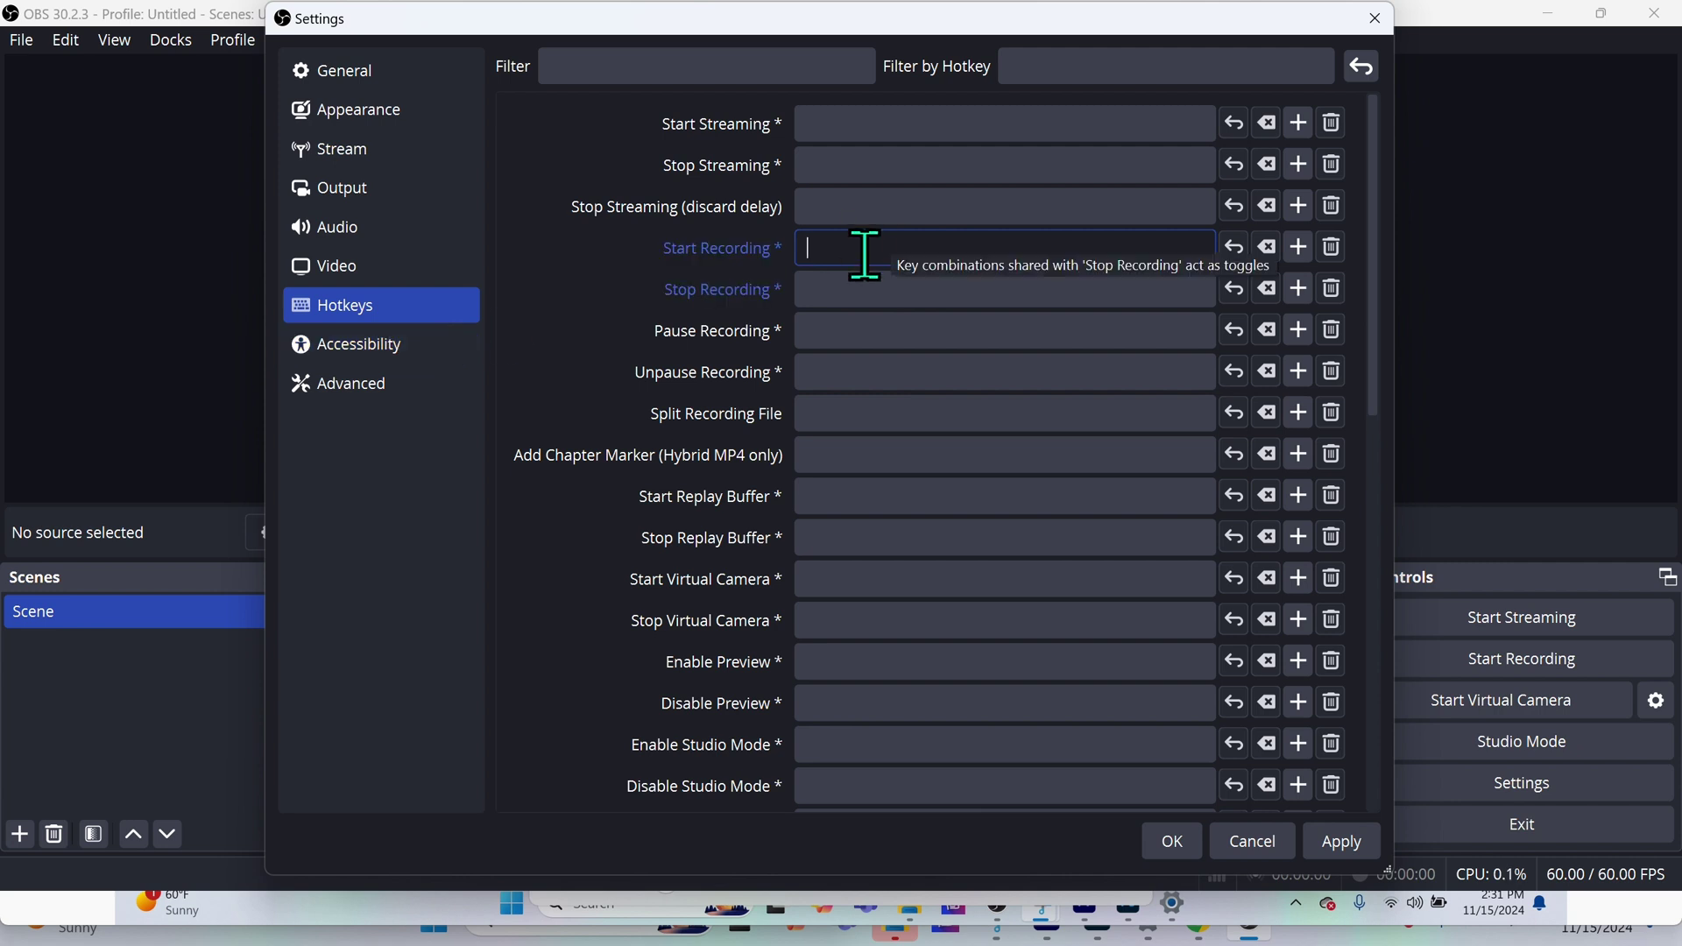
key("F1")
left_click(856, 292)
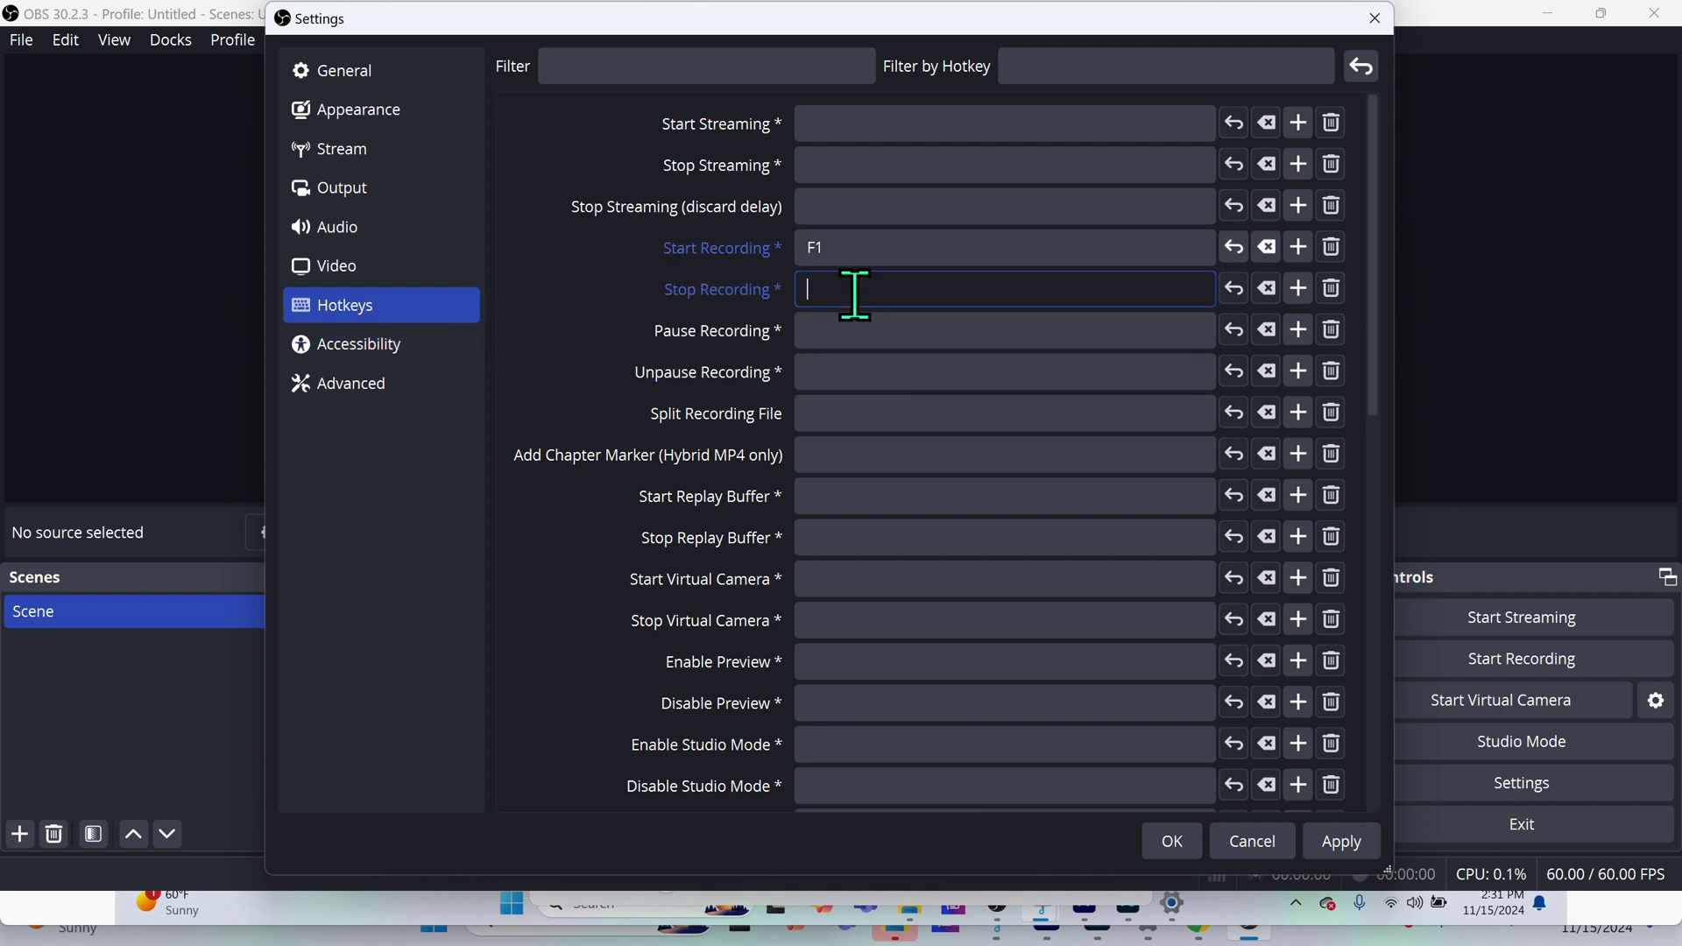
key("F2")
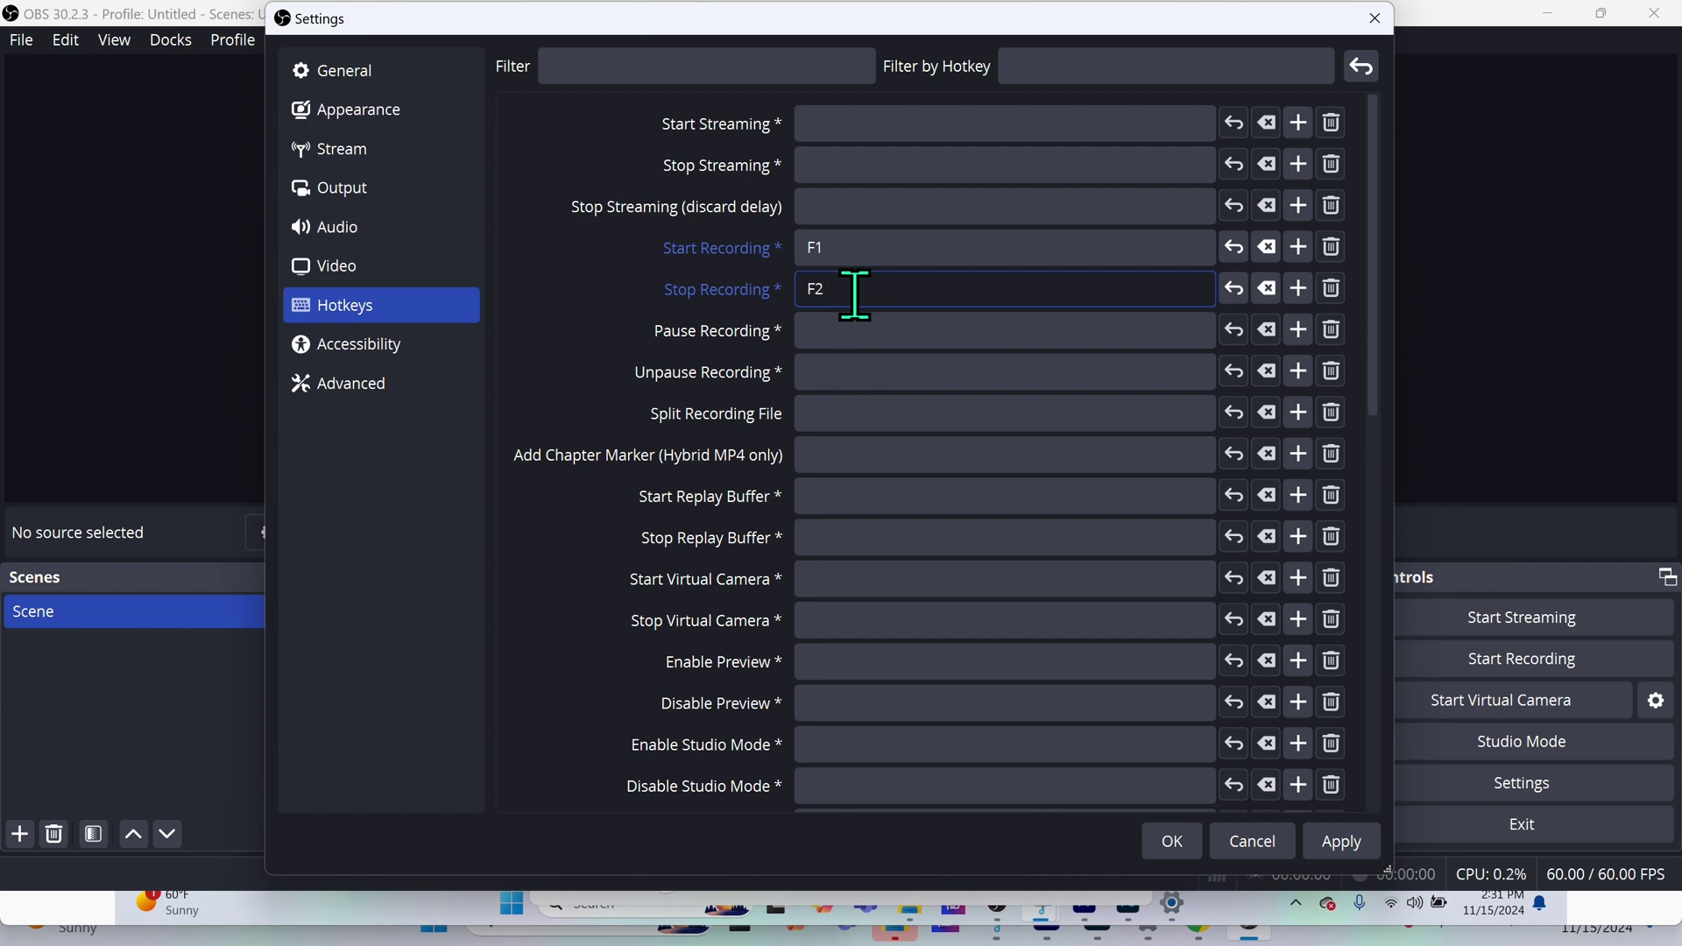
left_click(810, 335)
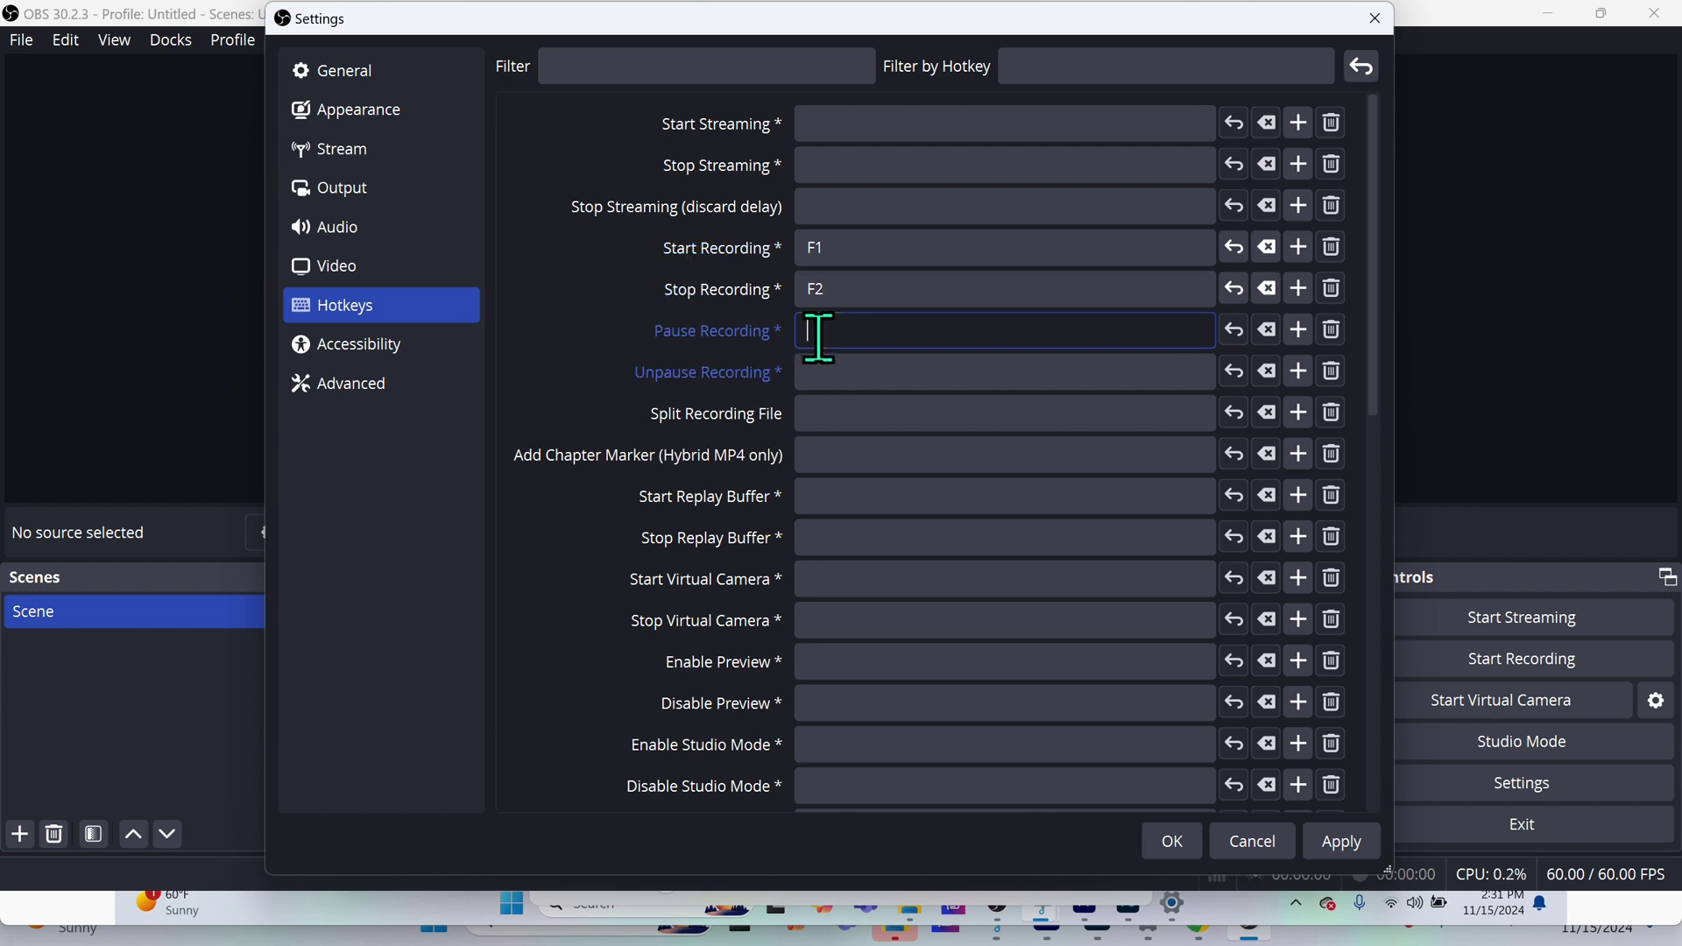
key("F3")
left_click(834, 368)
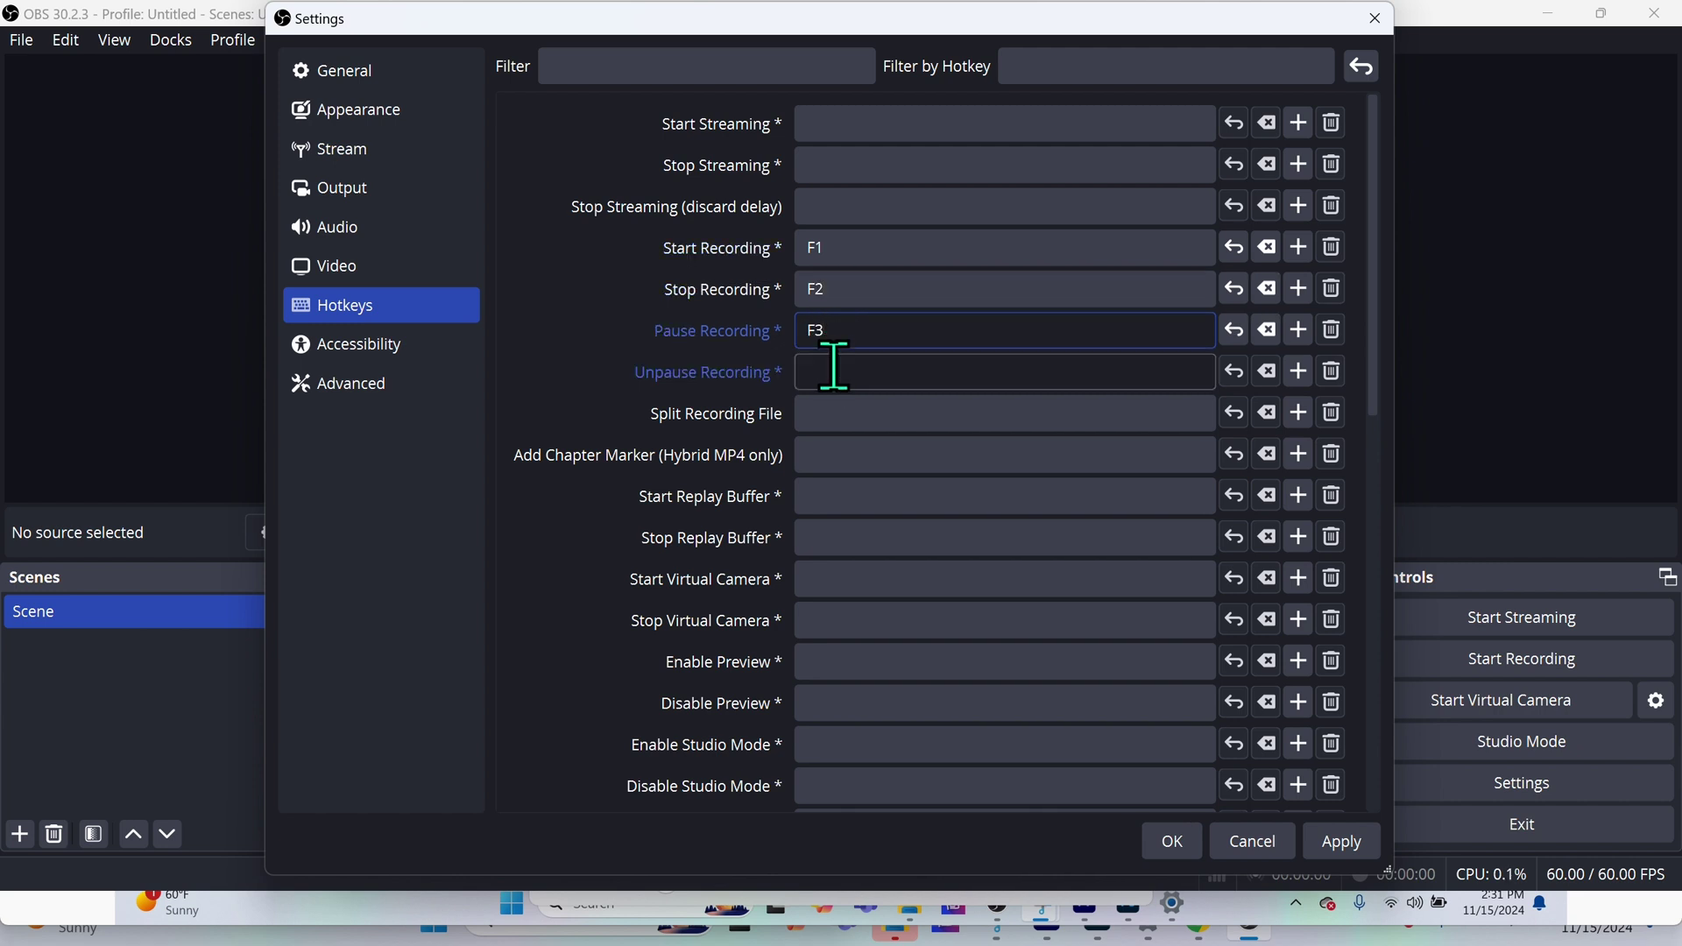
key("F4")
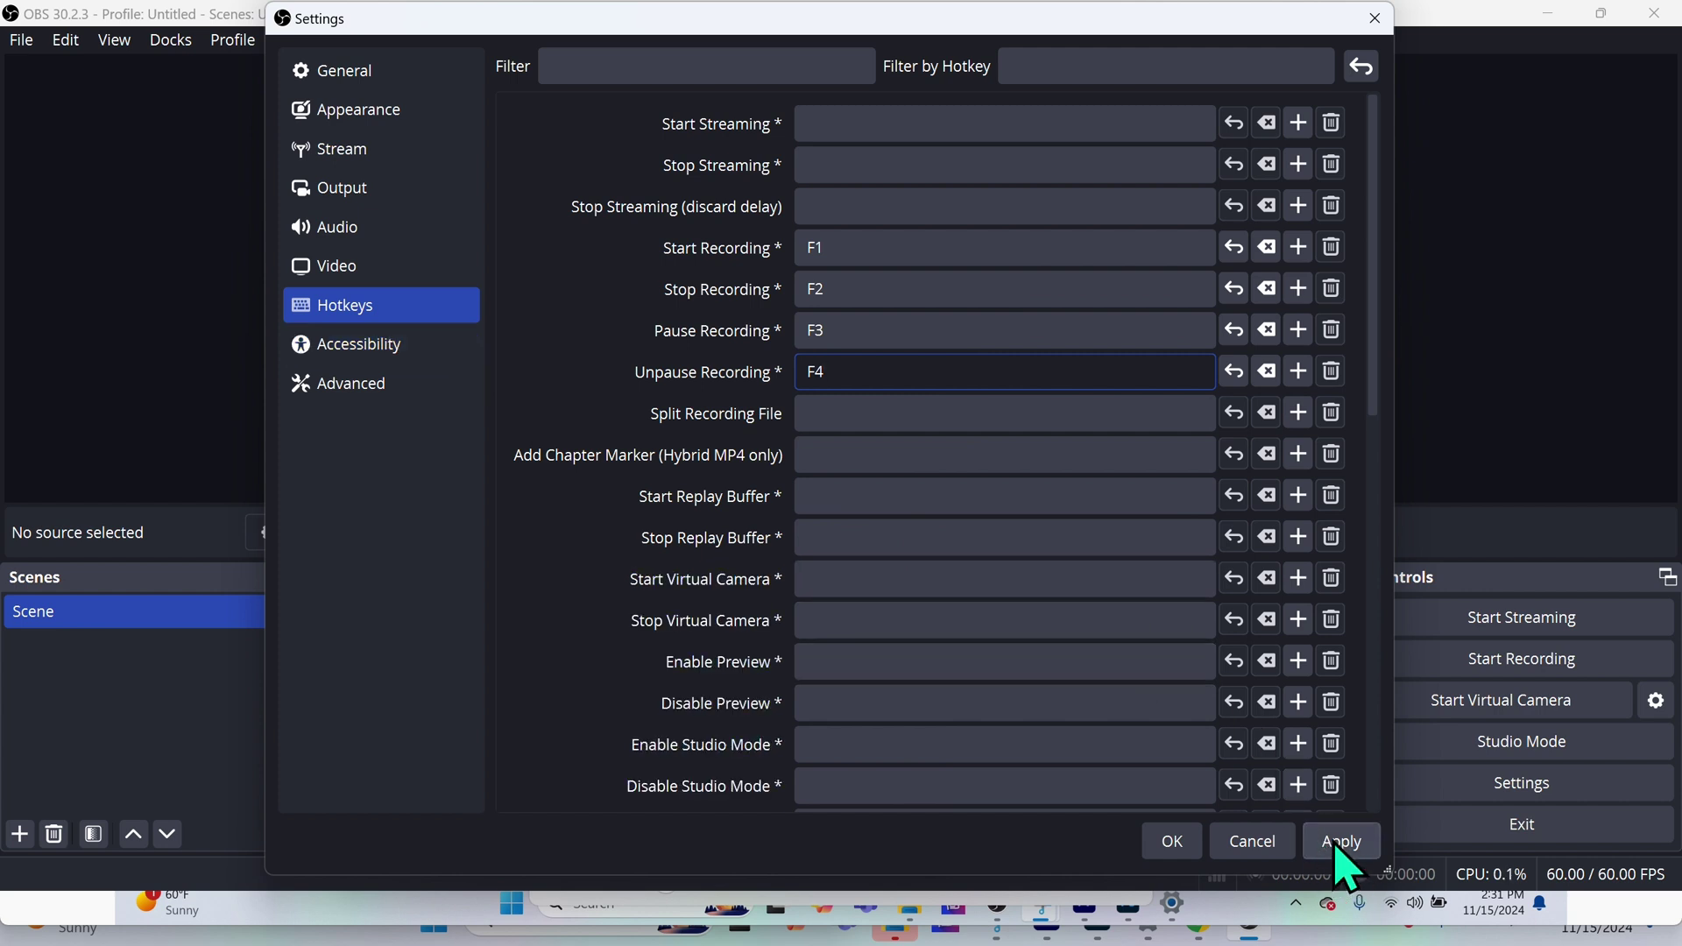
left_click(1172, 841)
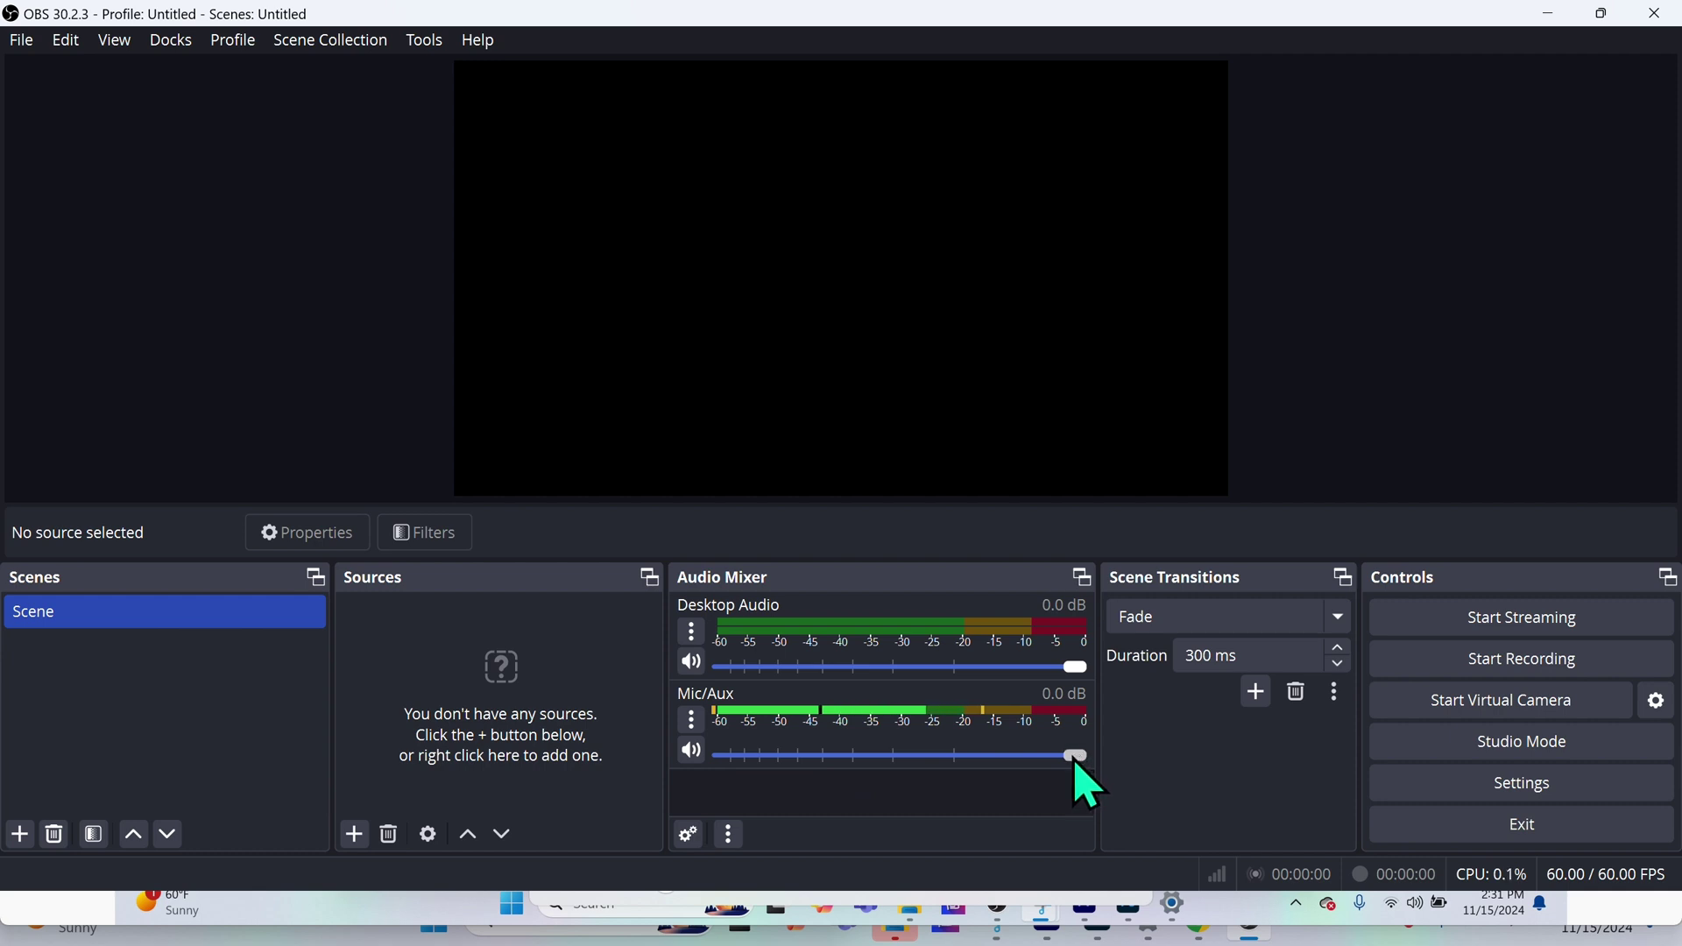
- Lower the Mic/Aux fader to -2.2 dB and the Desktop Audio fader to -6.1 dB
left_click_drag(1075, 761, 1039, 766)
left_click_drag(1076, 674, 949, 674)
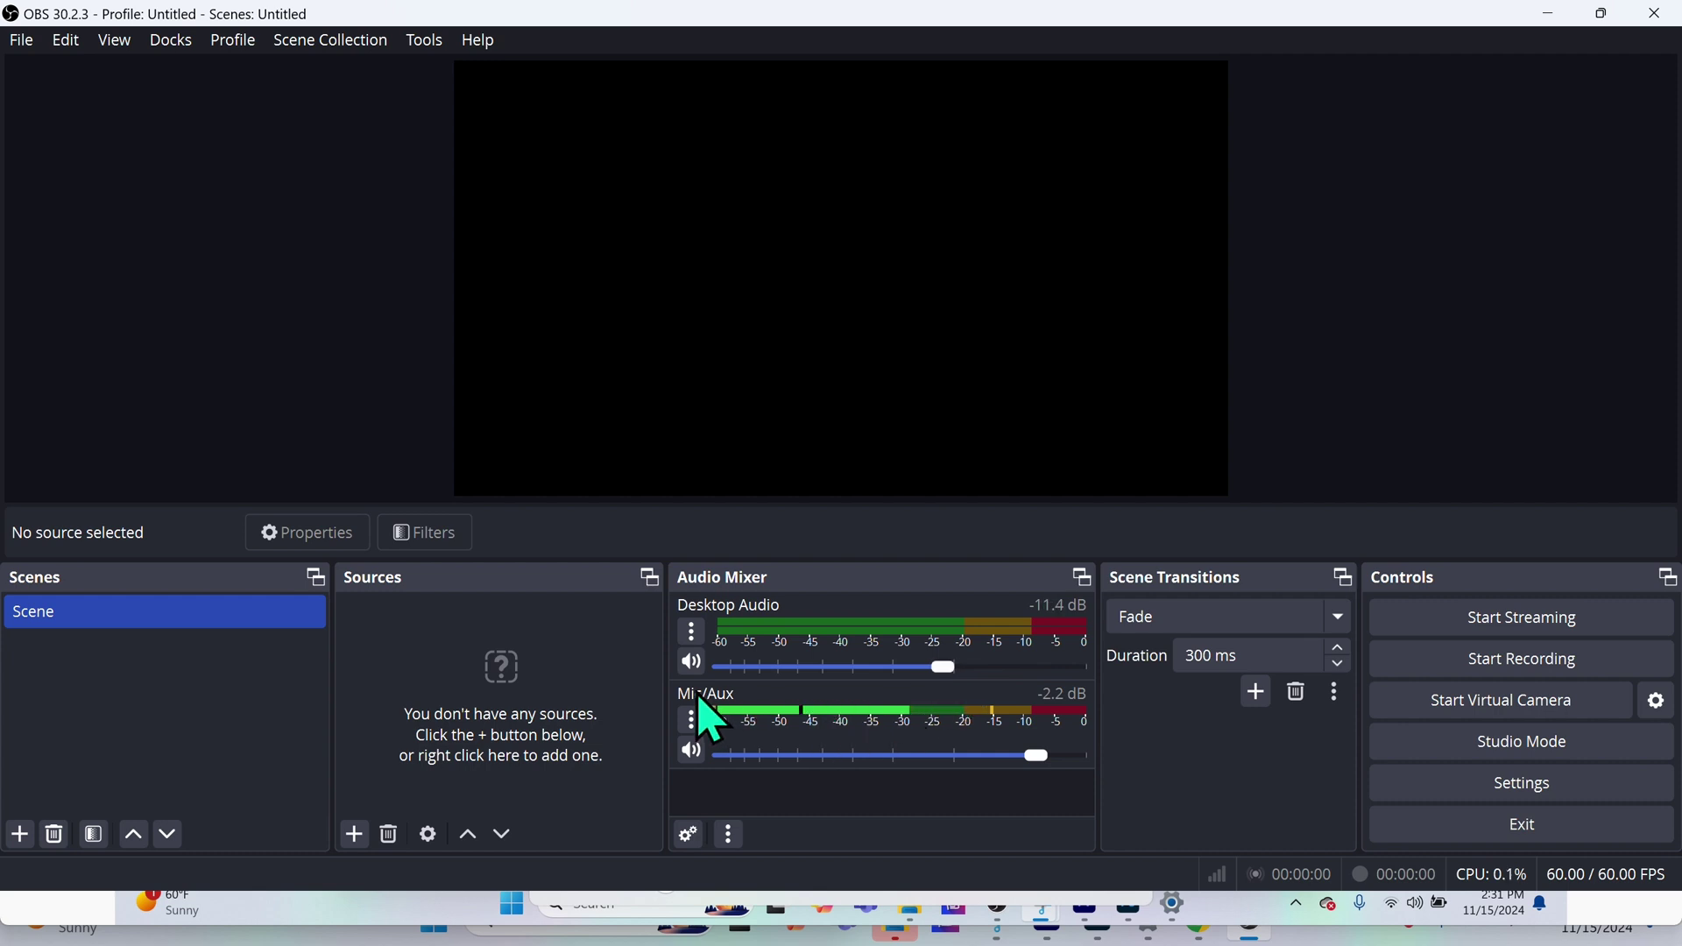
scroll(841, 671, "up", 3)
left_click_drag(981, 665, 967, 668)
left_click_drag(971, 670, 990, 668)
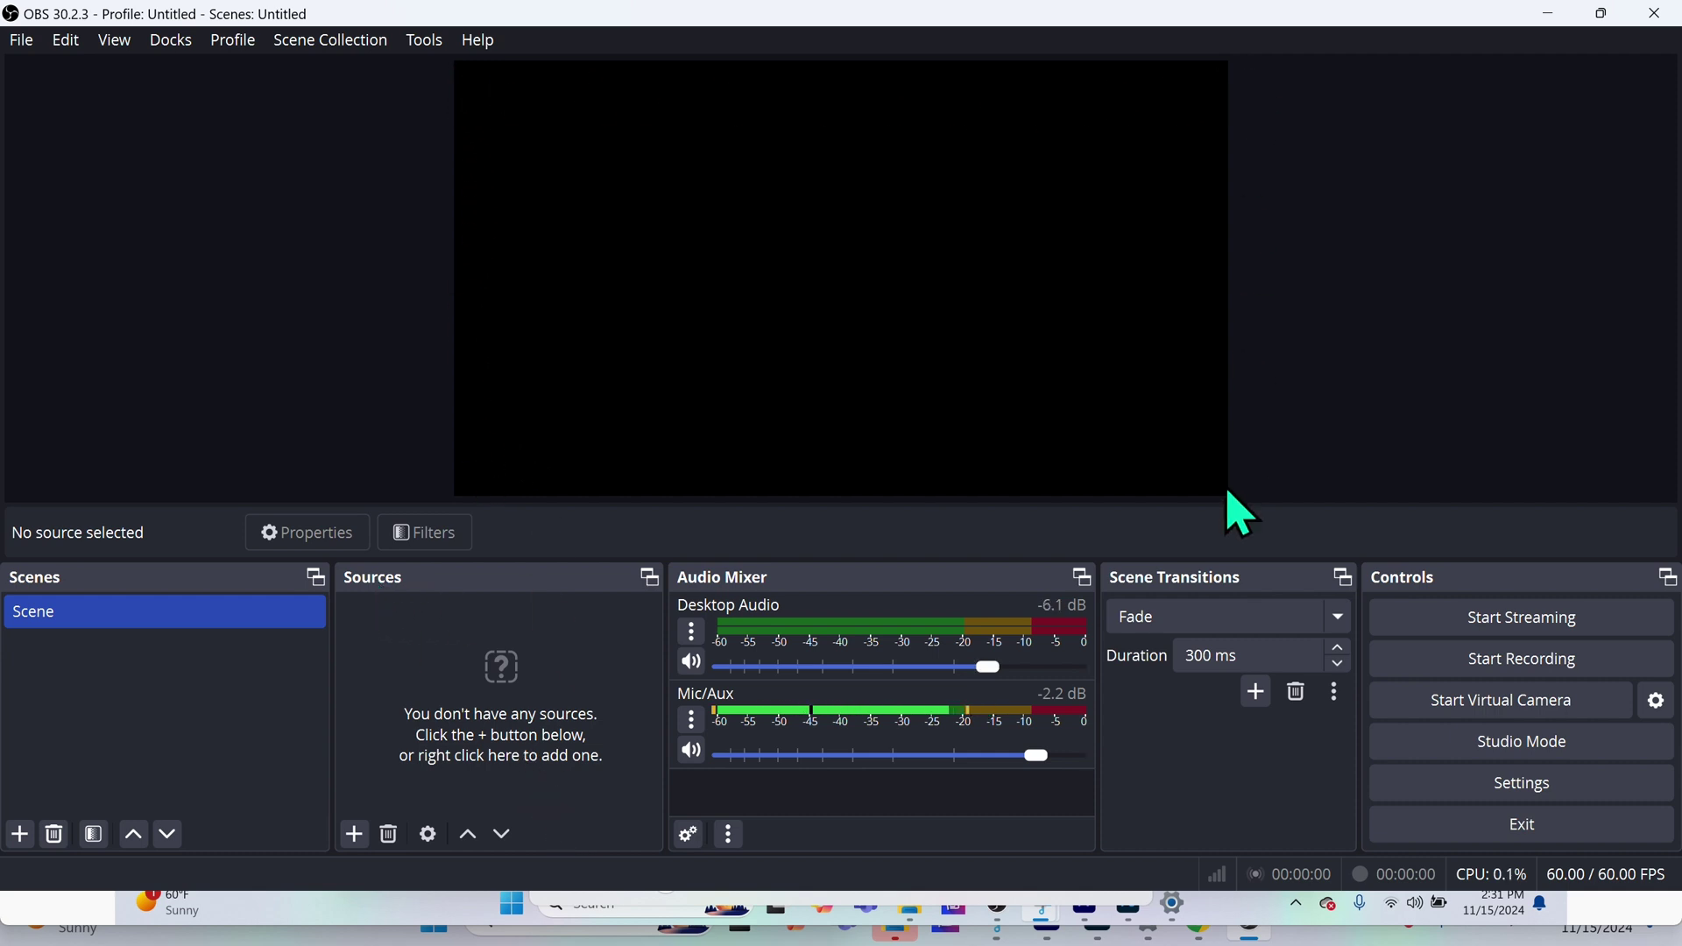
- Add a Display Capture source named 'Desktop Display' and accept its default properties
left_click(354, 835)
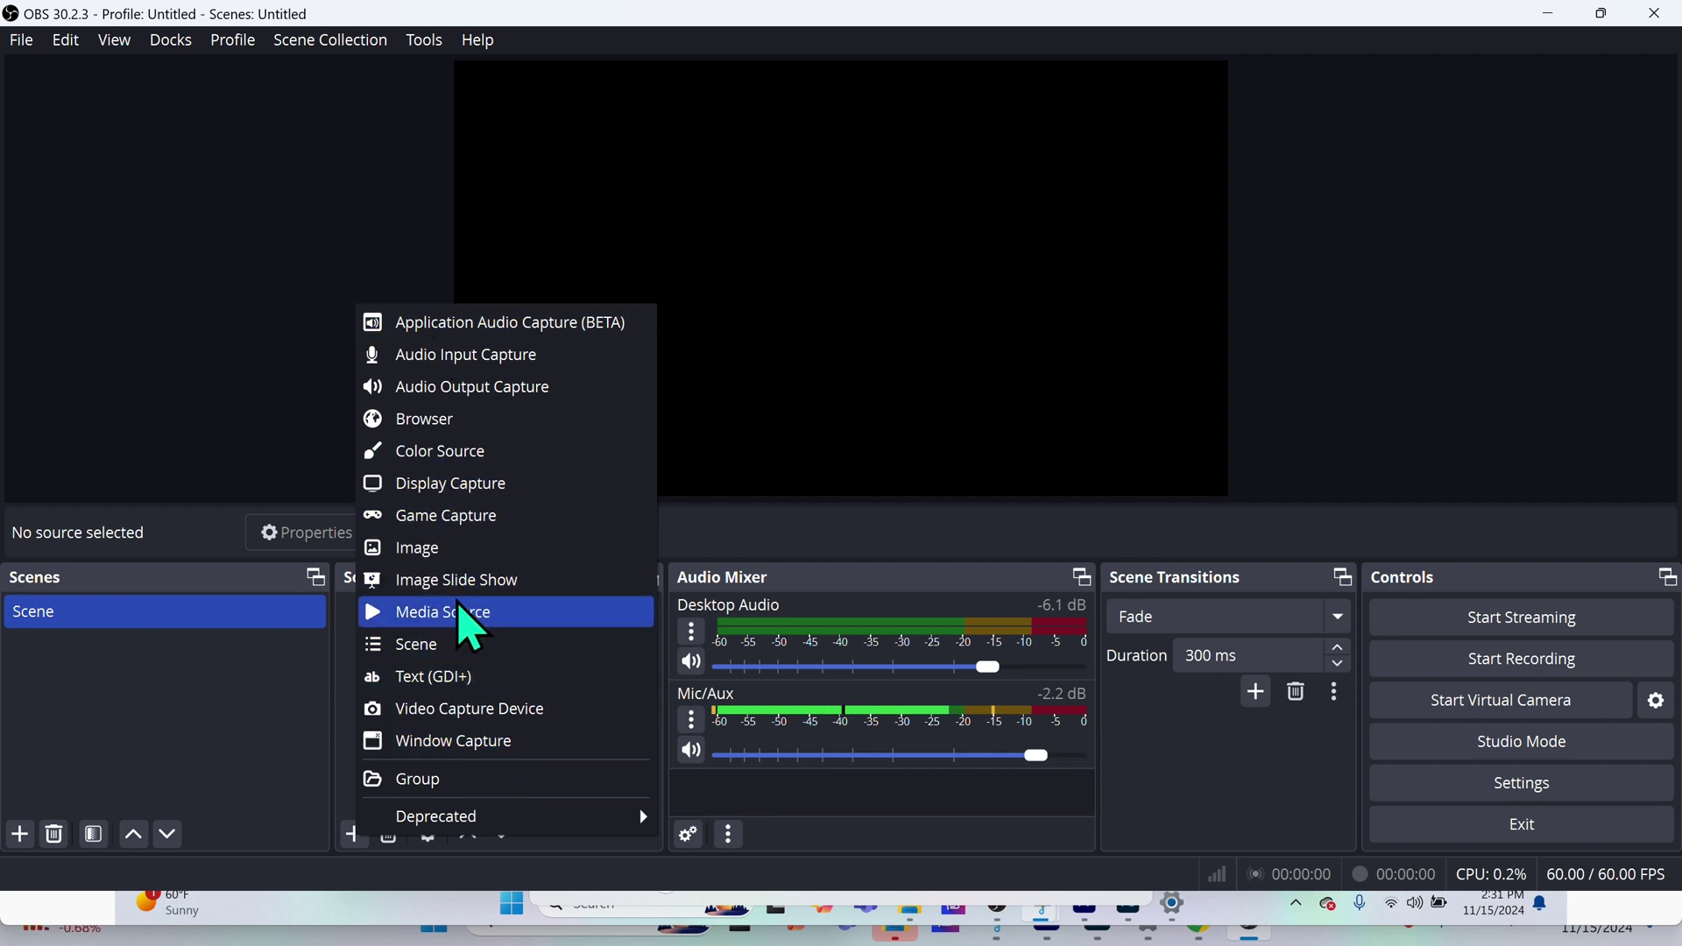
left_click(455, 487)
key("BackSpace")
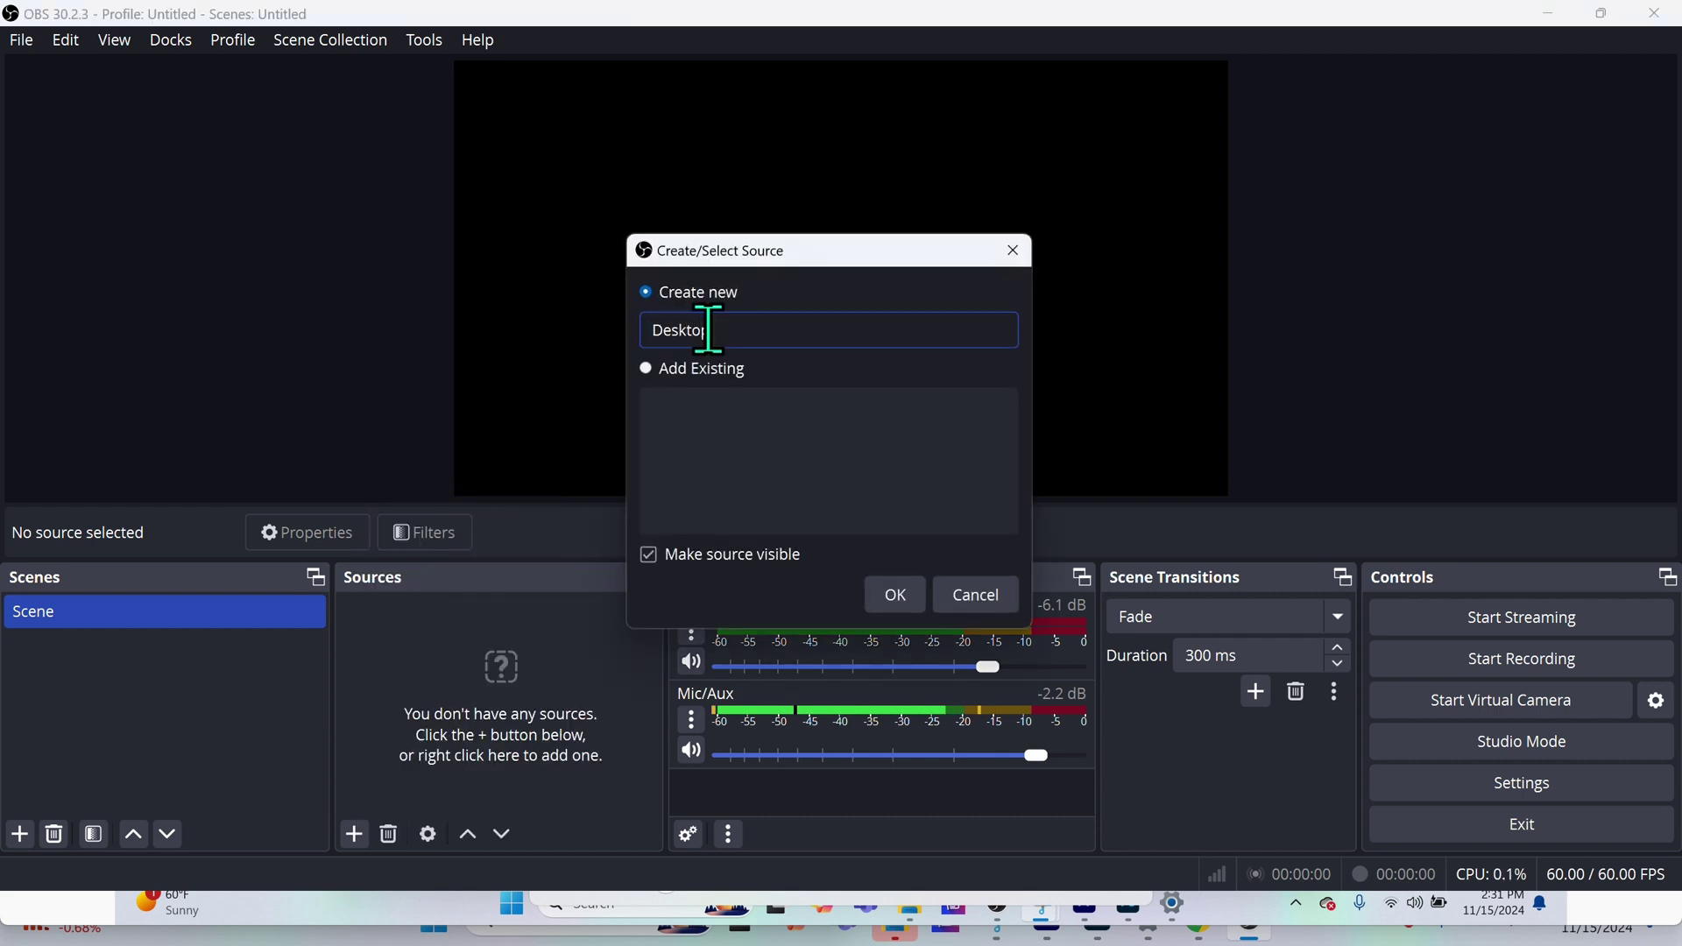
type("Desktop Display")
left_click(894, 595)
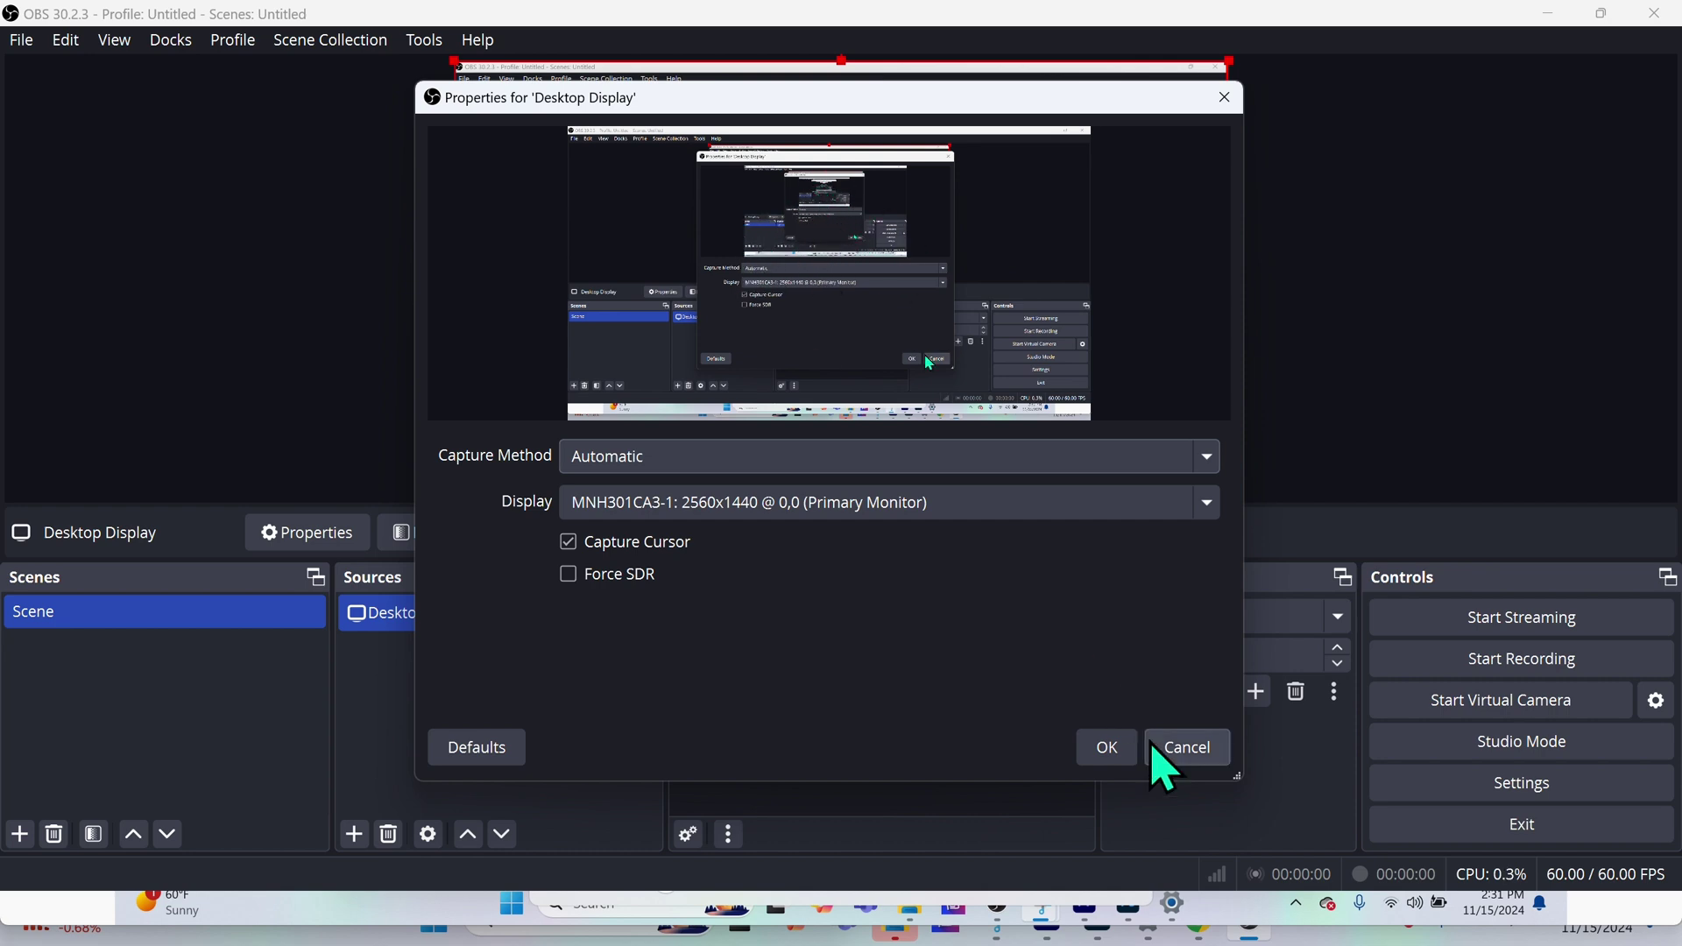
left_click(1107, 749)
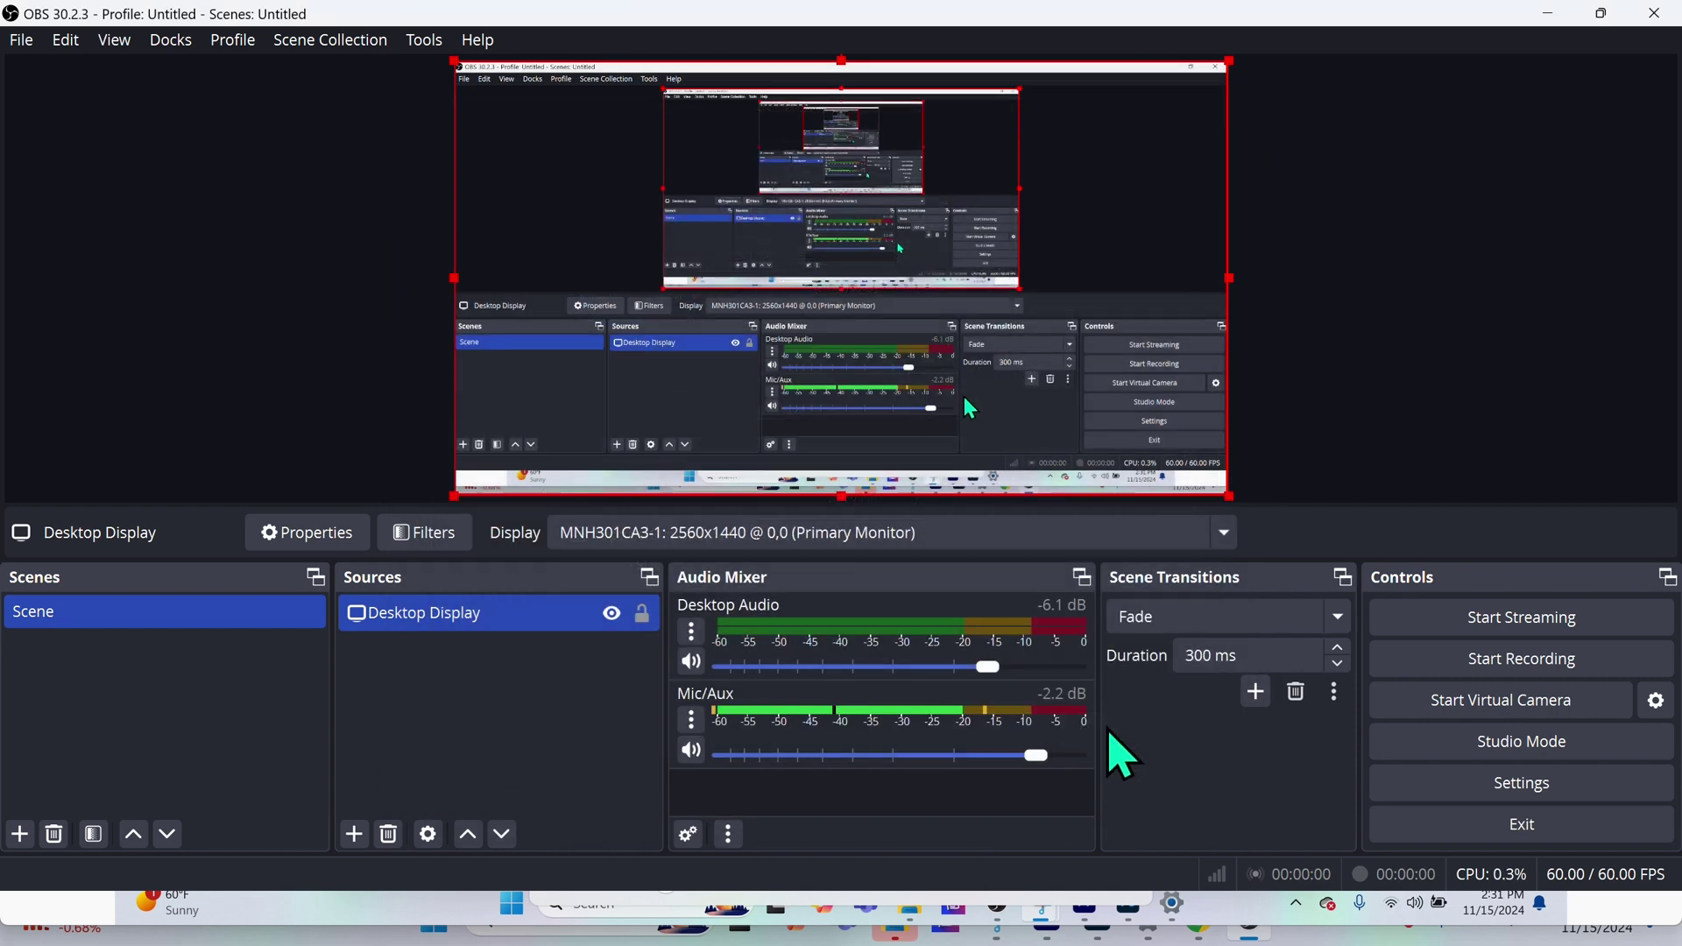
- Hide and re-show Desktop Display, lock it in place, and bring up the add-source list
left_click(611, 618)
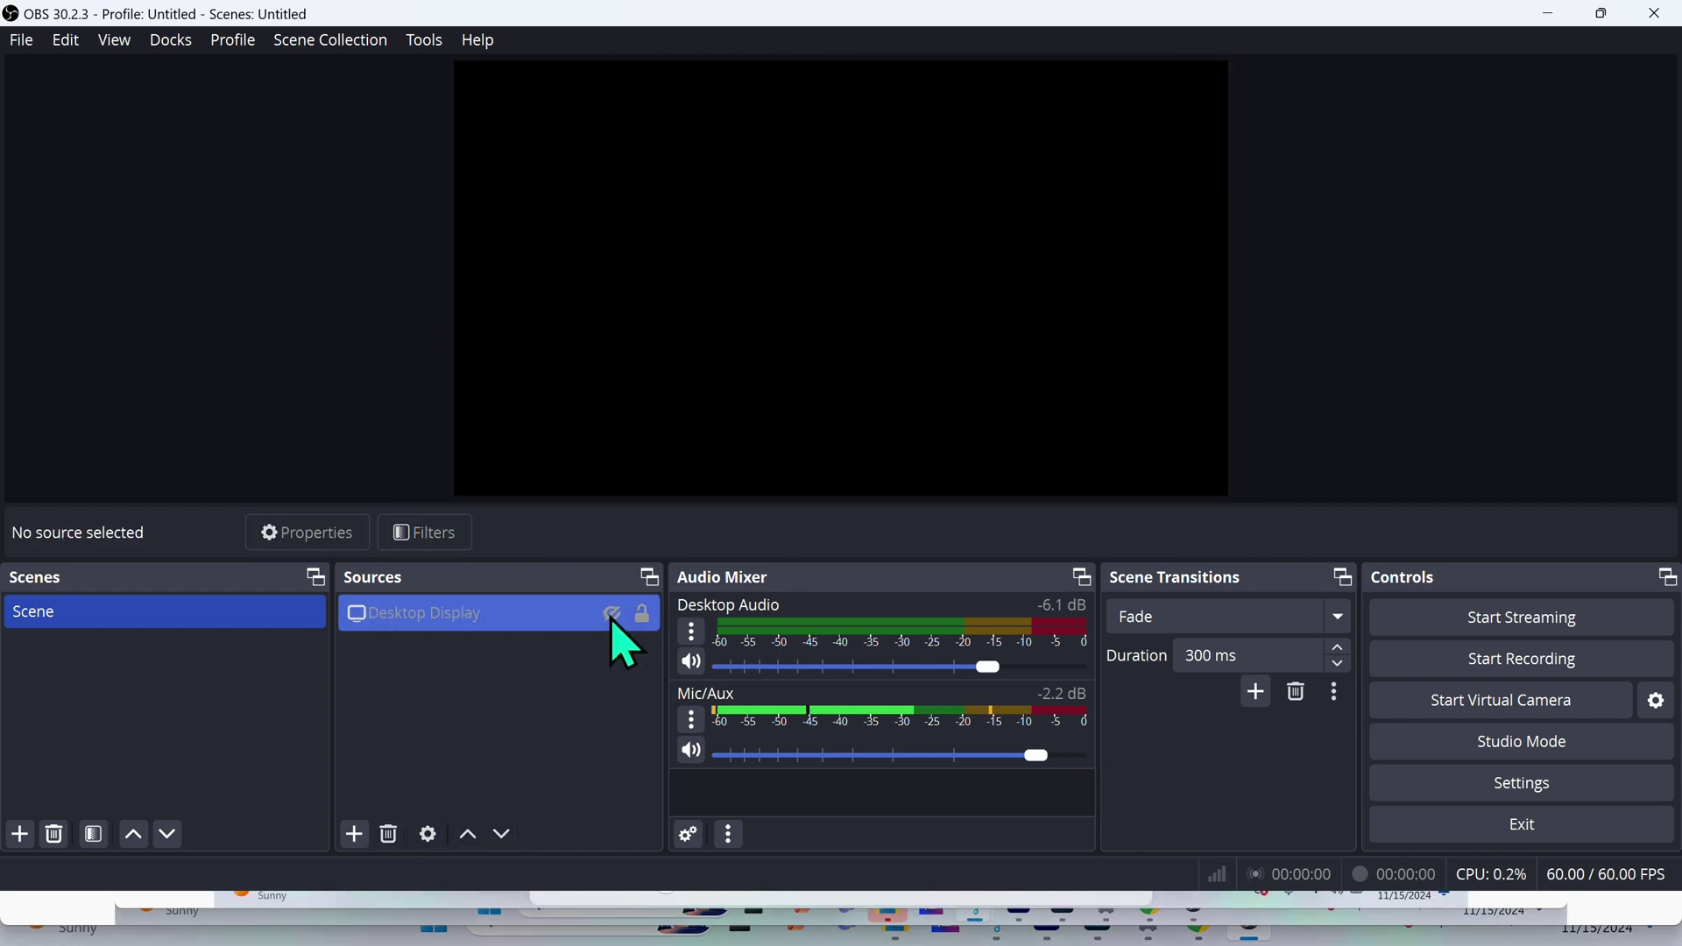
left_click(594, 623)
left_click(612, 616)
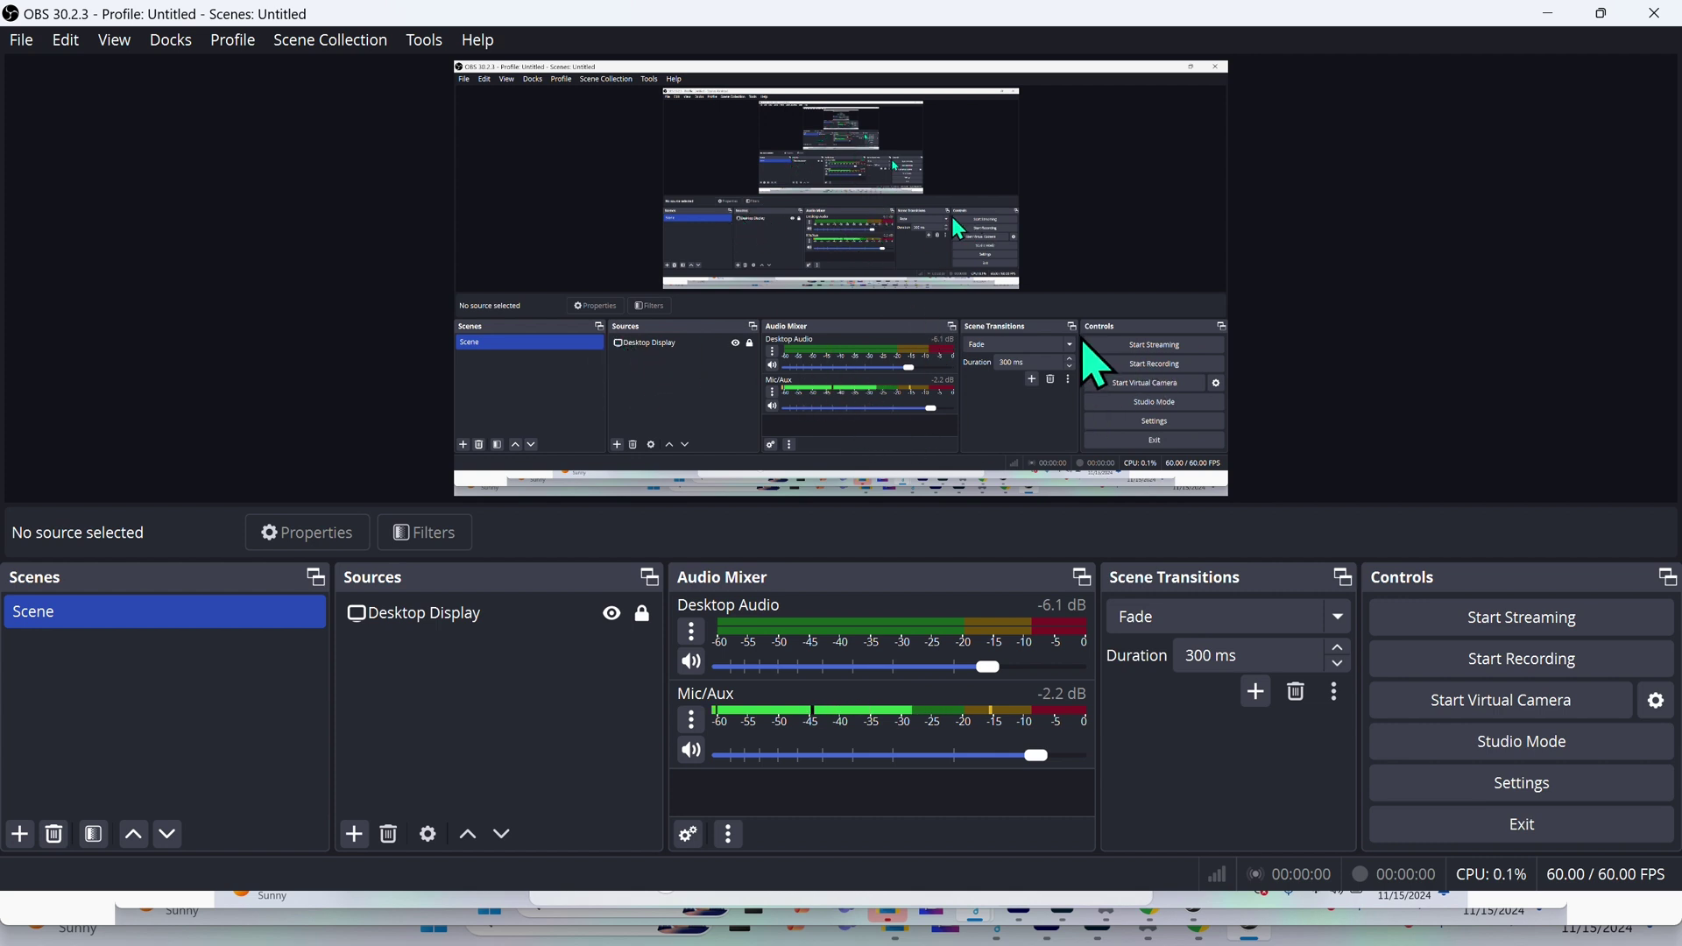
left_click(645, 614)
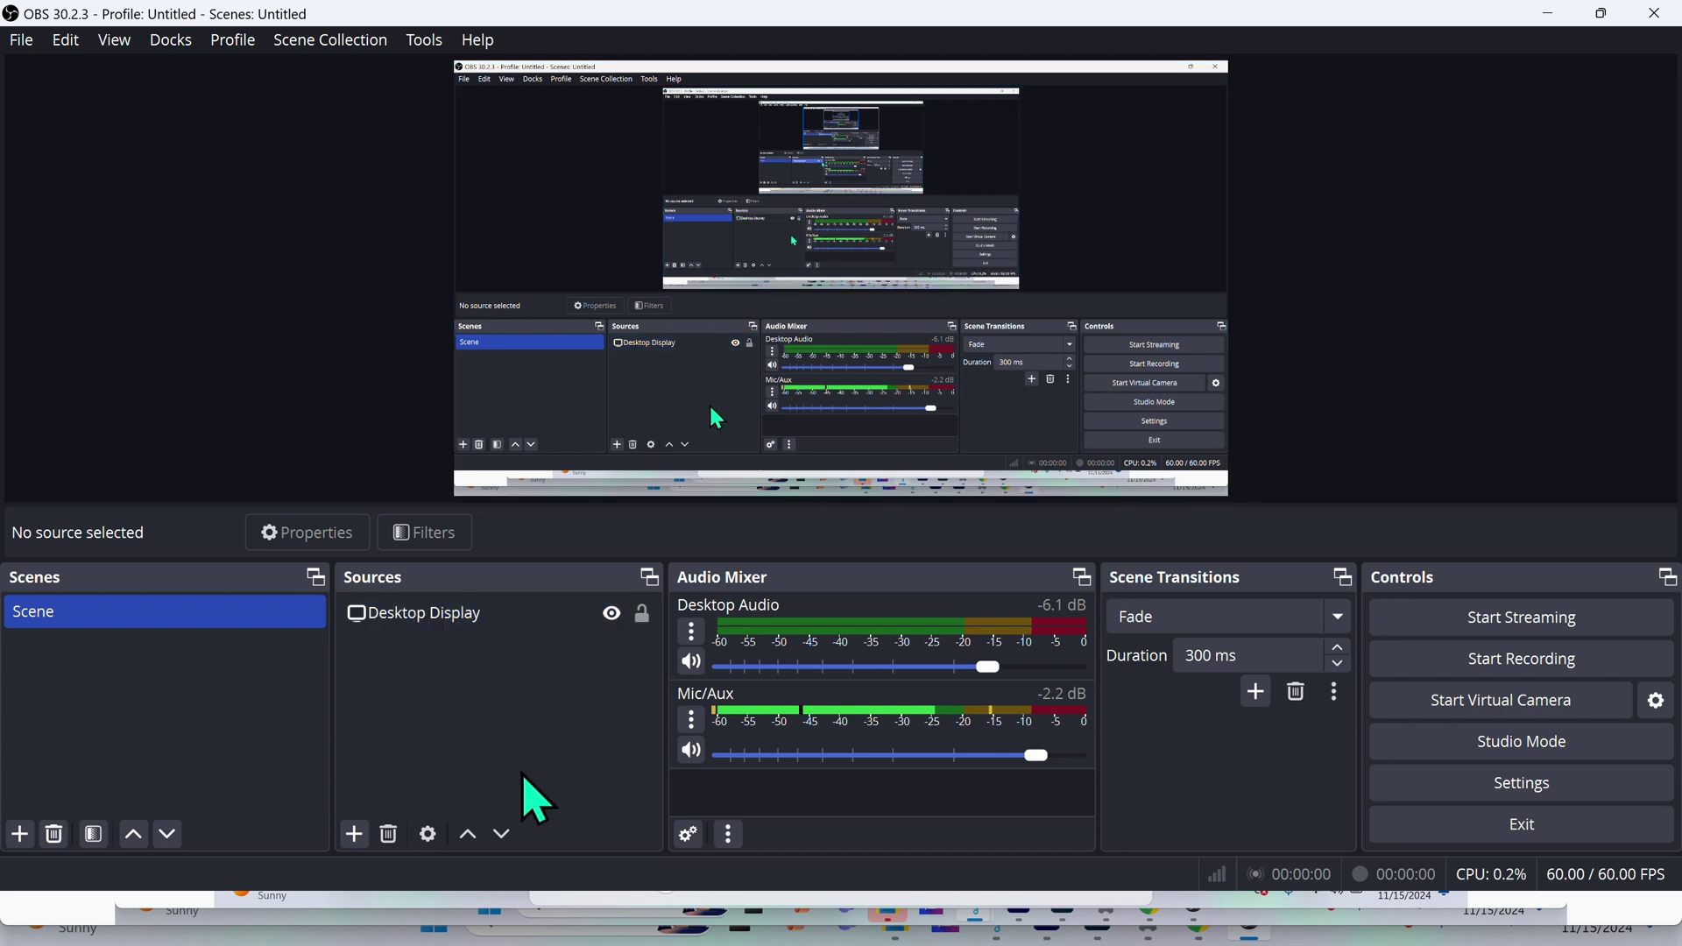
left_click(355, 832)
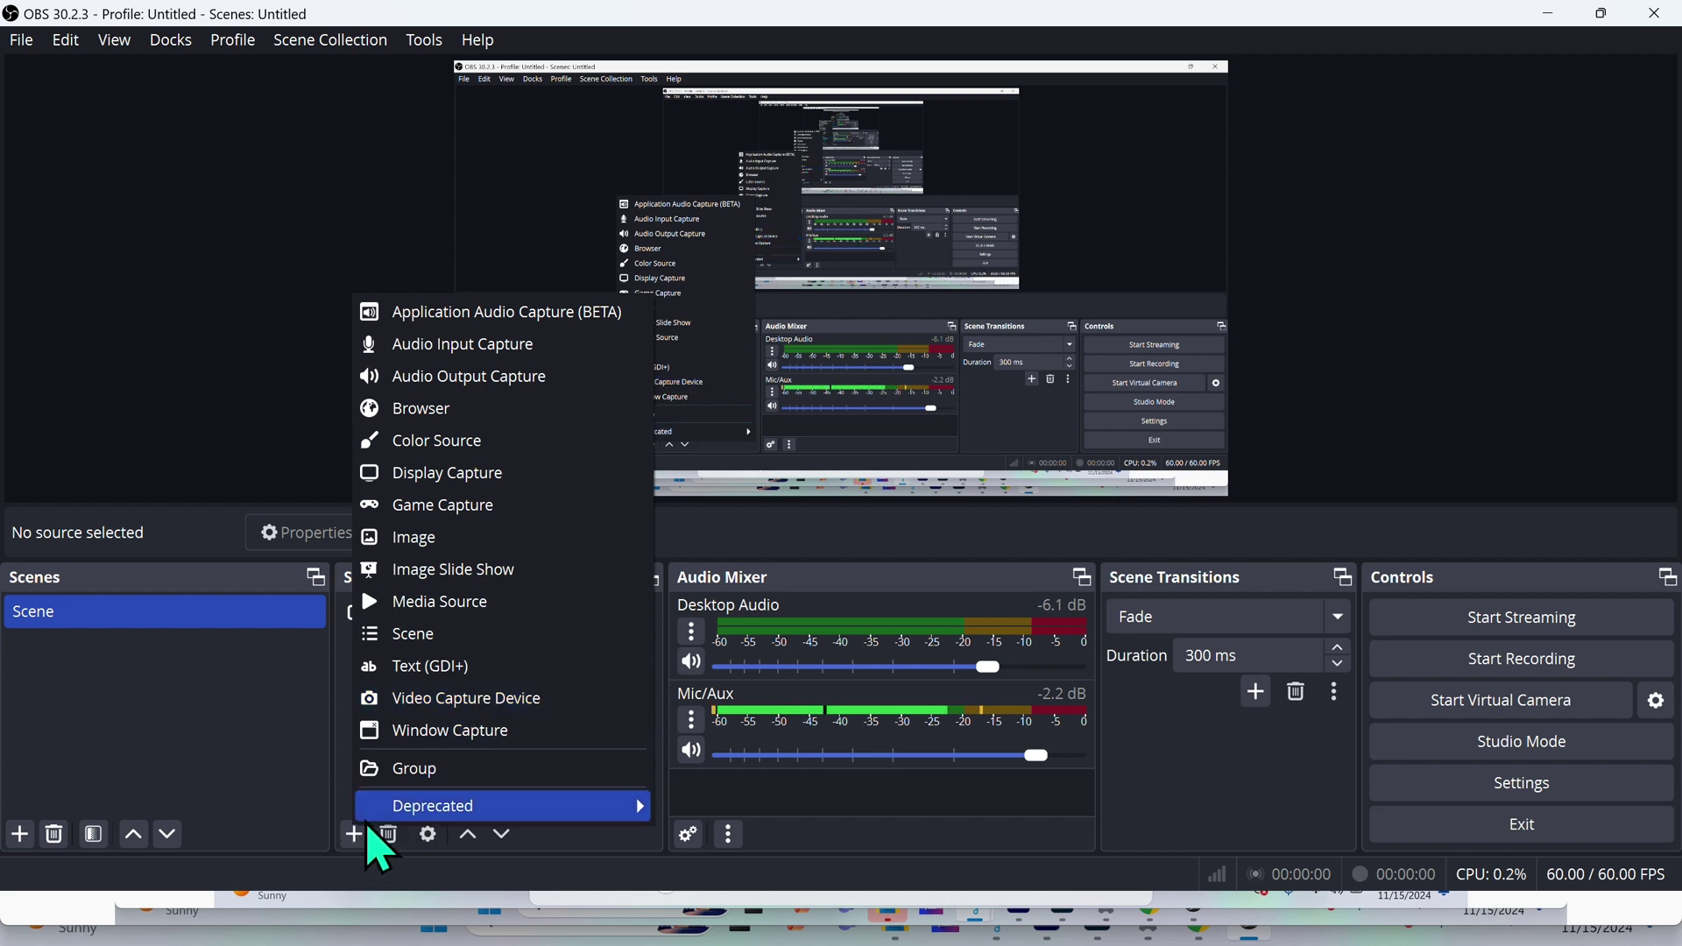
- Add a Video Capture Device source named 'Webcam', keeping its default properties
left_click(457, 709)
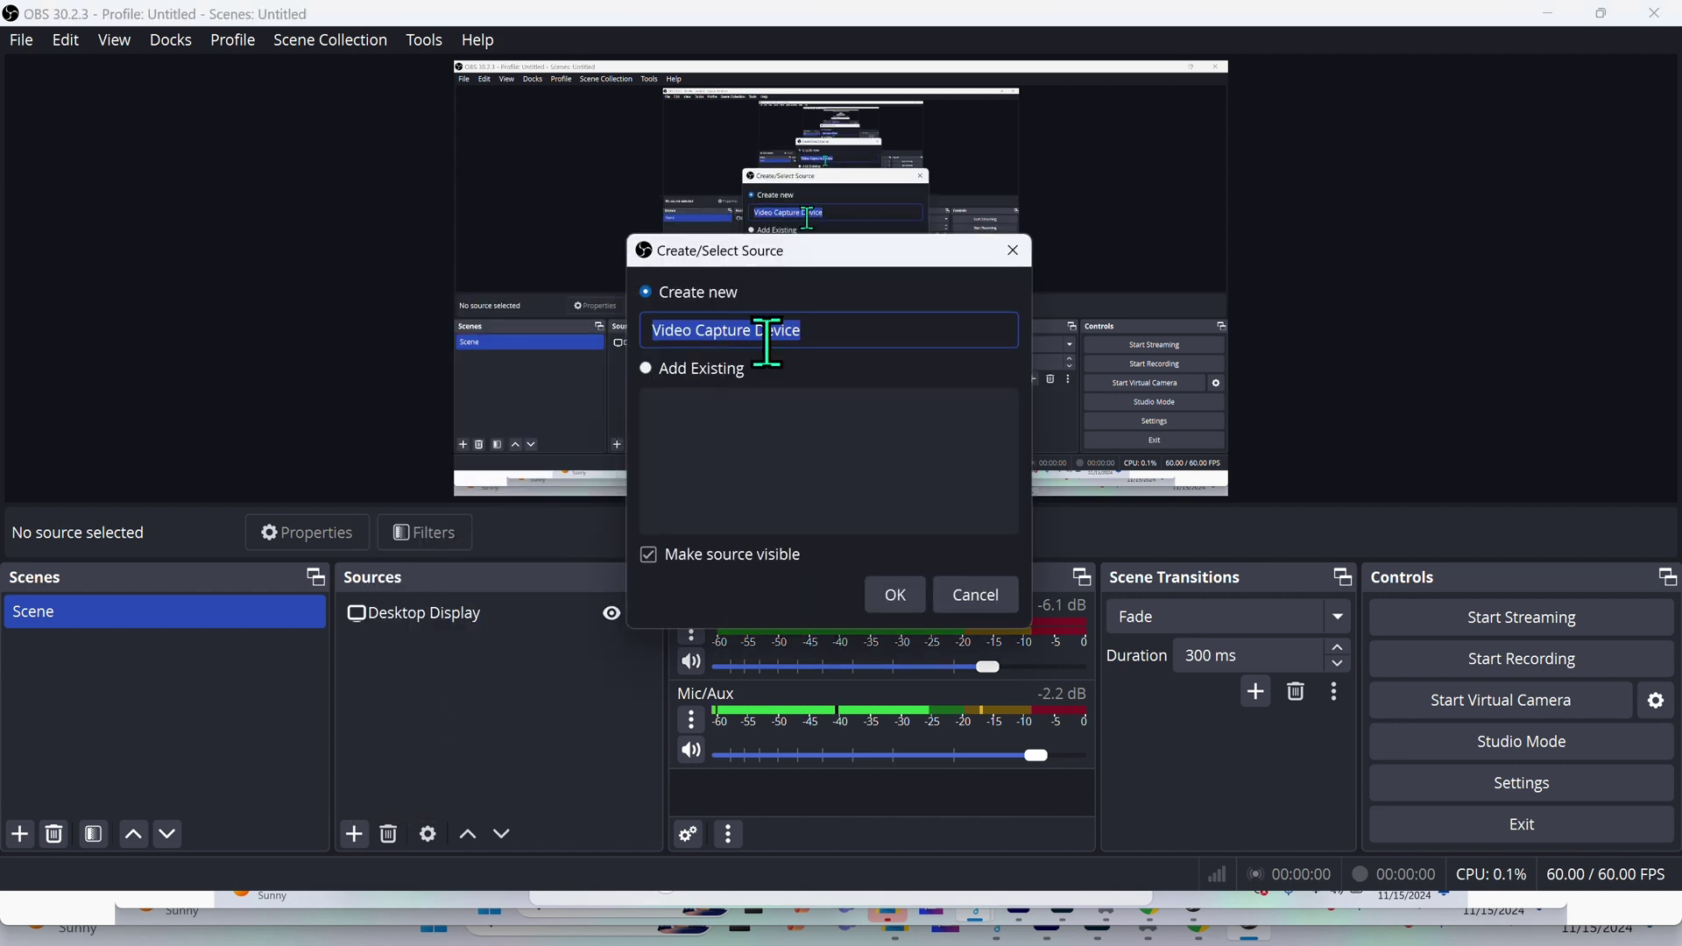
type("Webcam")
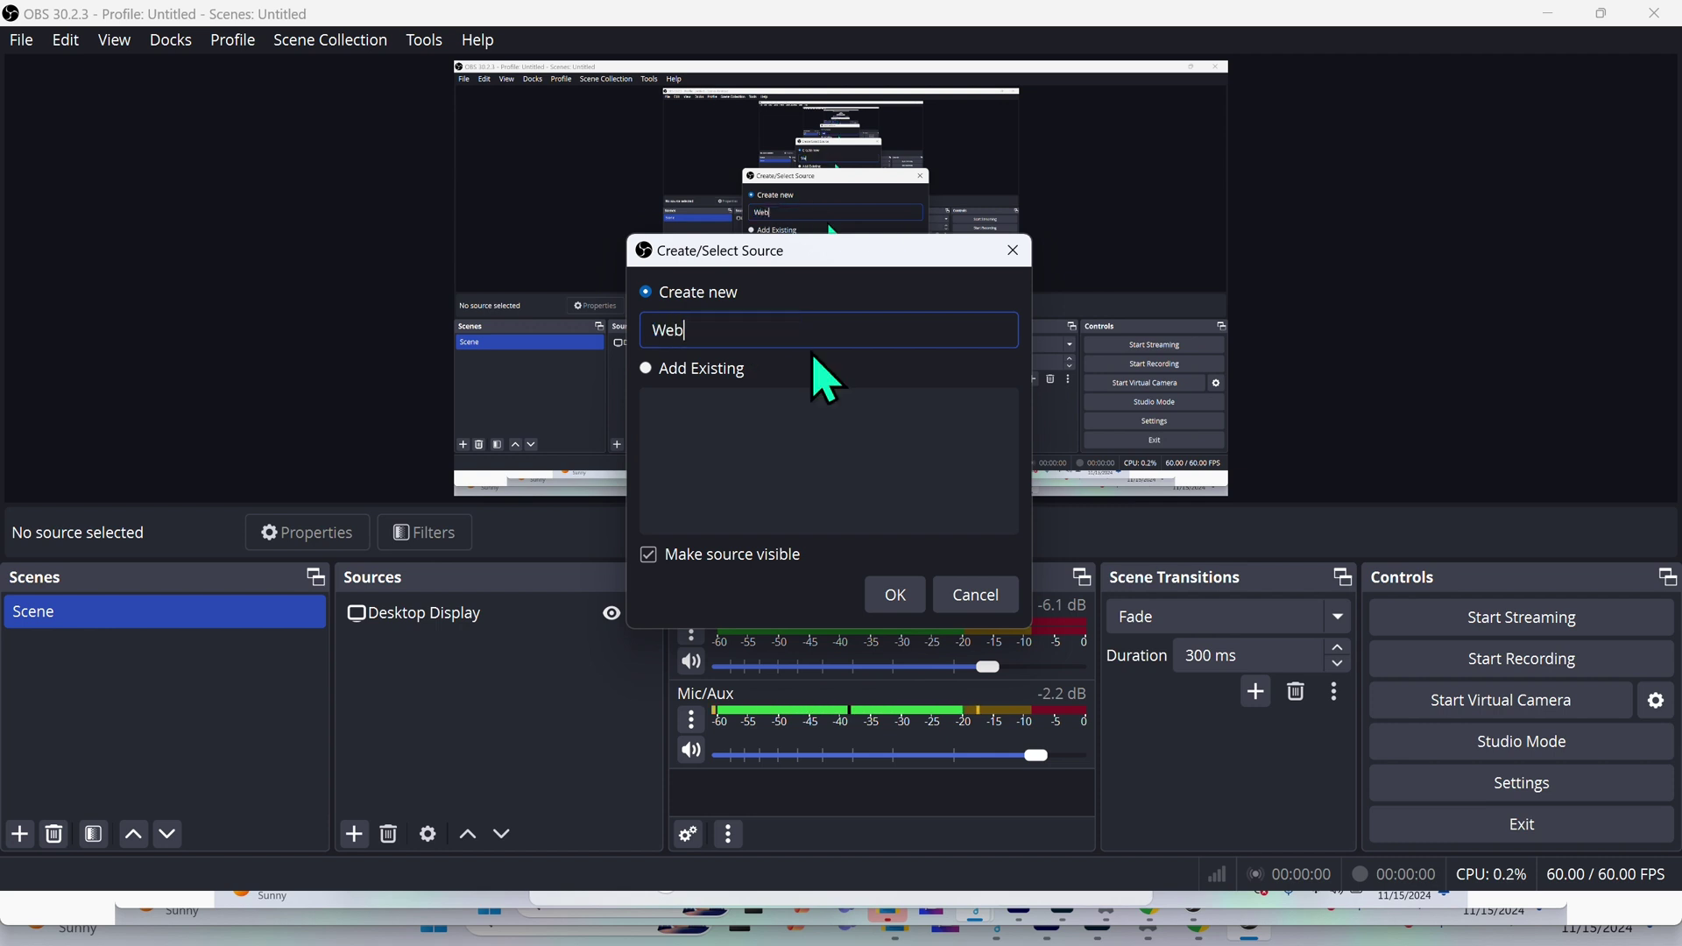
left_click(882, 592)
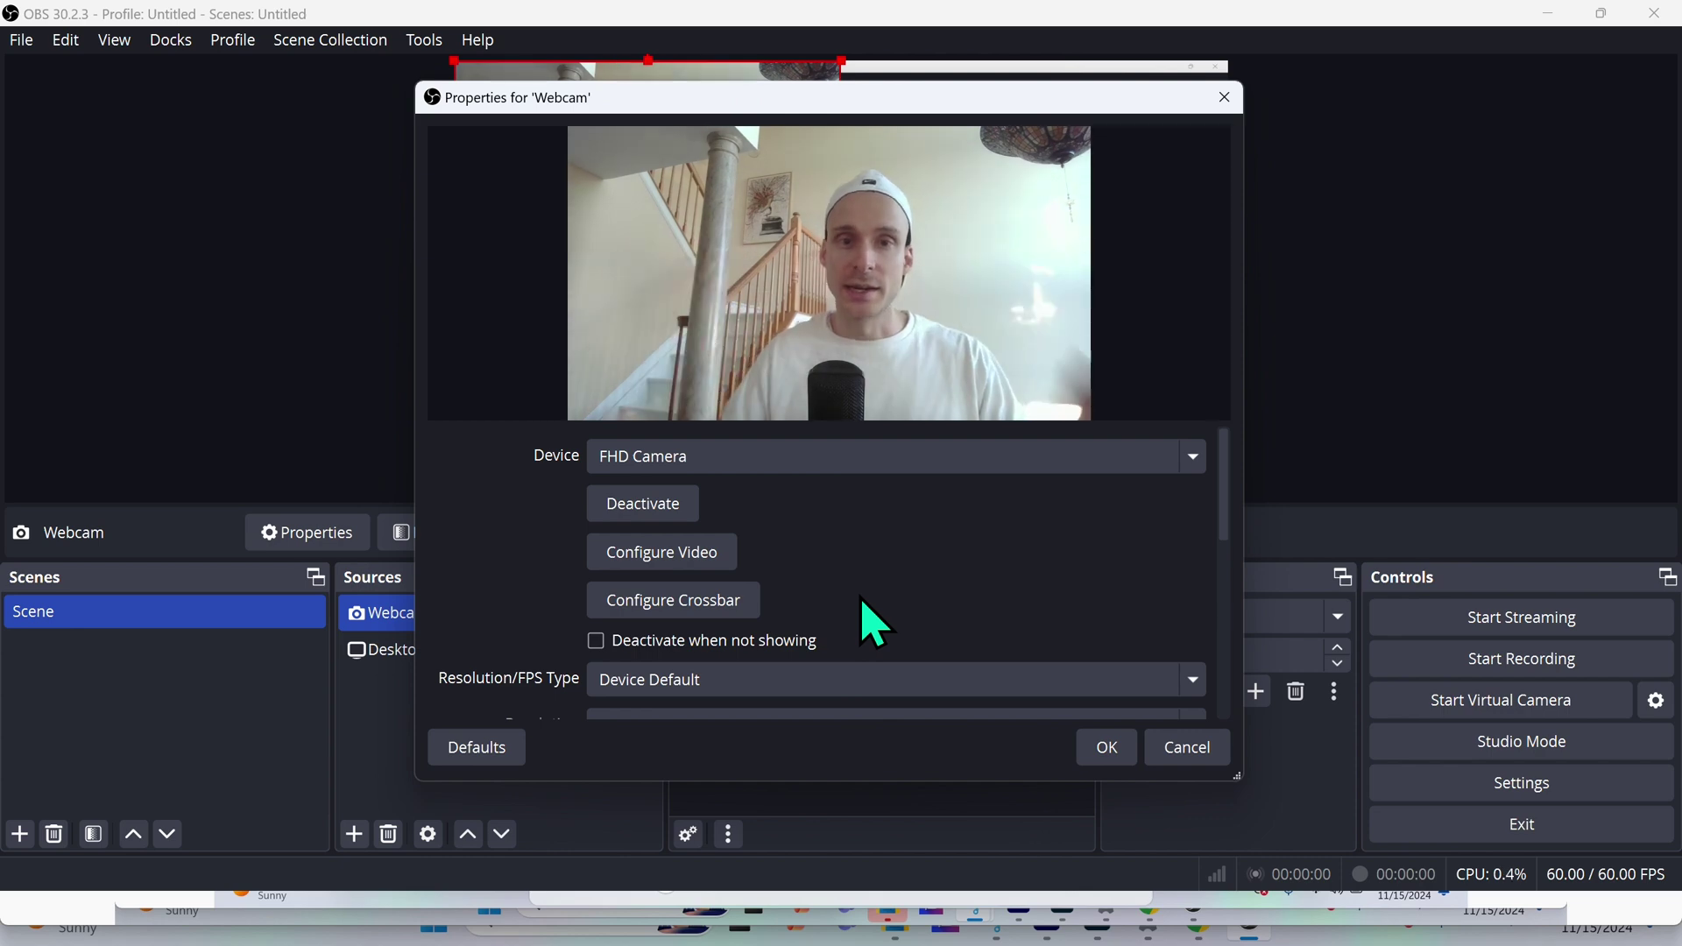
left_click(1107, 747)
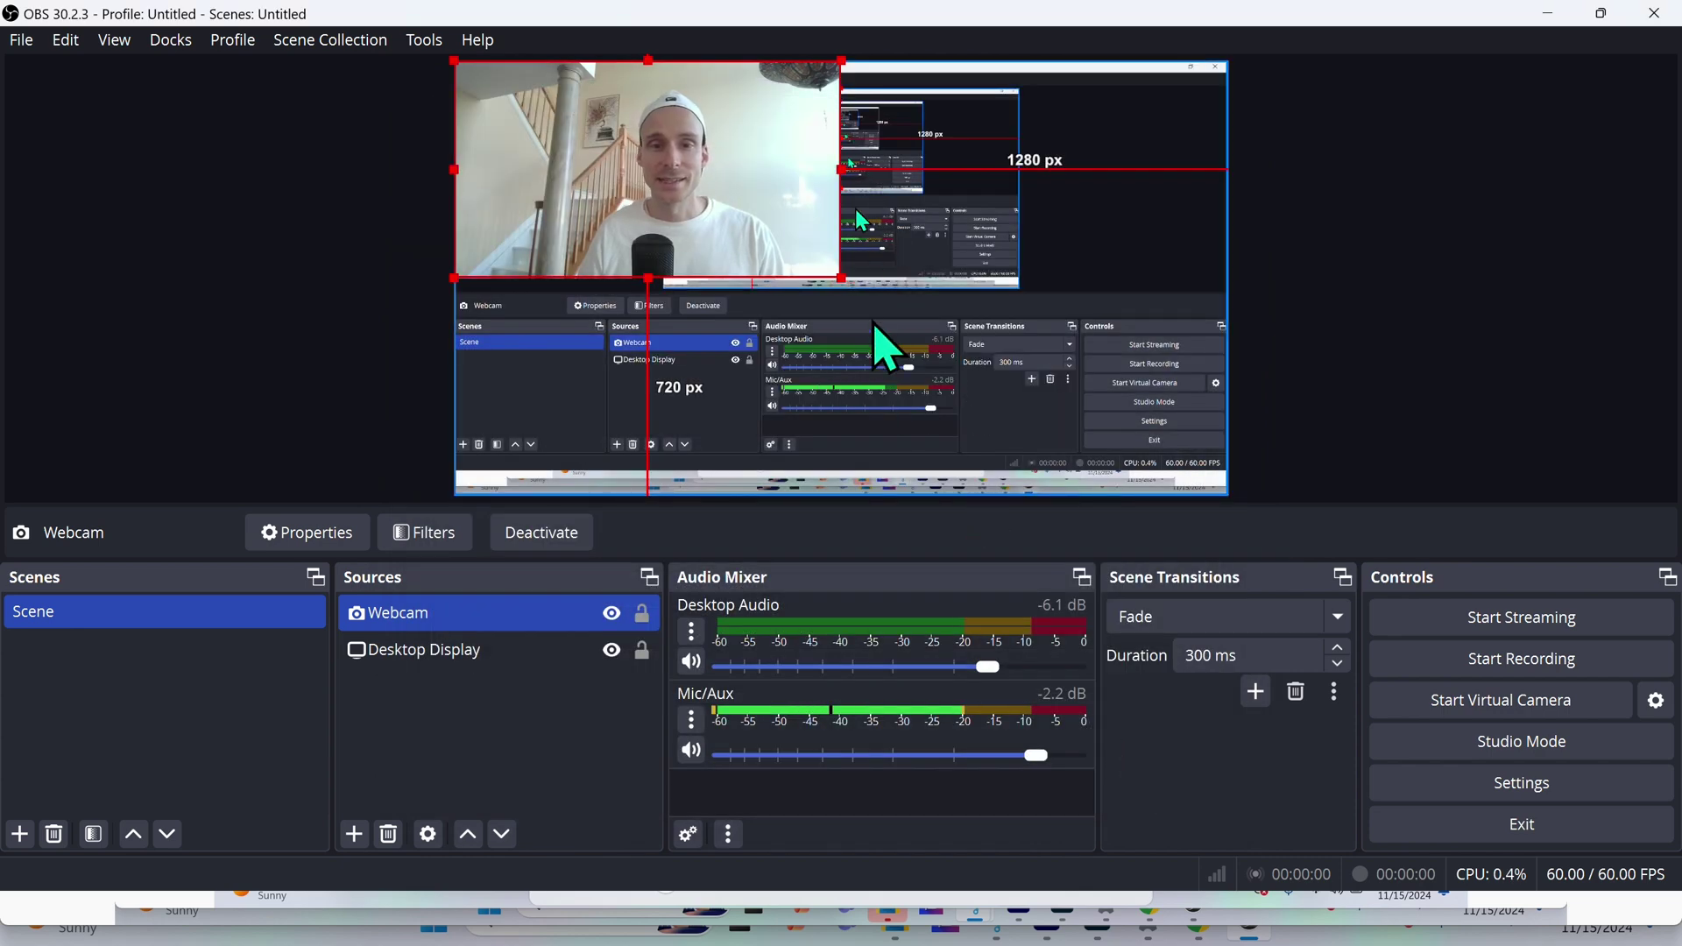
- Shrink the Webcam box and move it to the canvas's upper-left corner, undoing one bad resize
left_click_drag(839, 274, 940, 333)
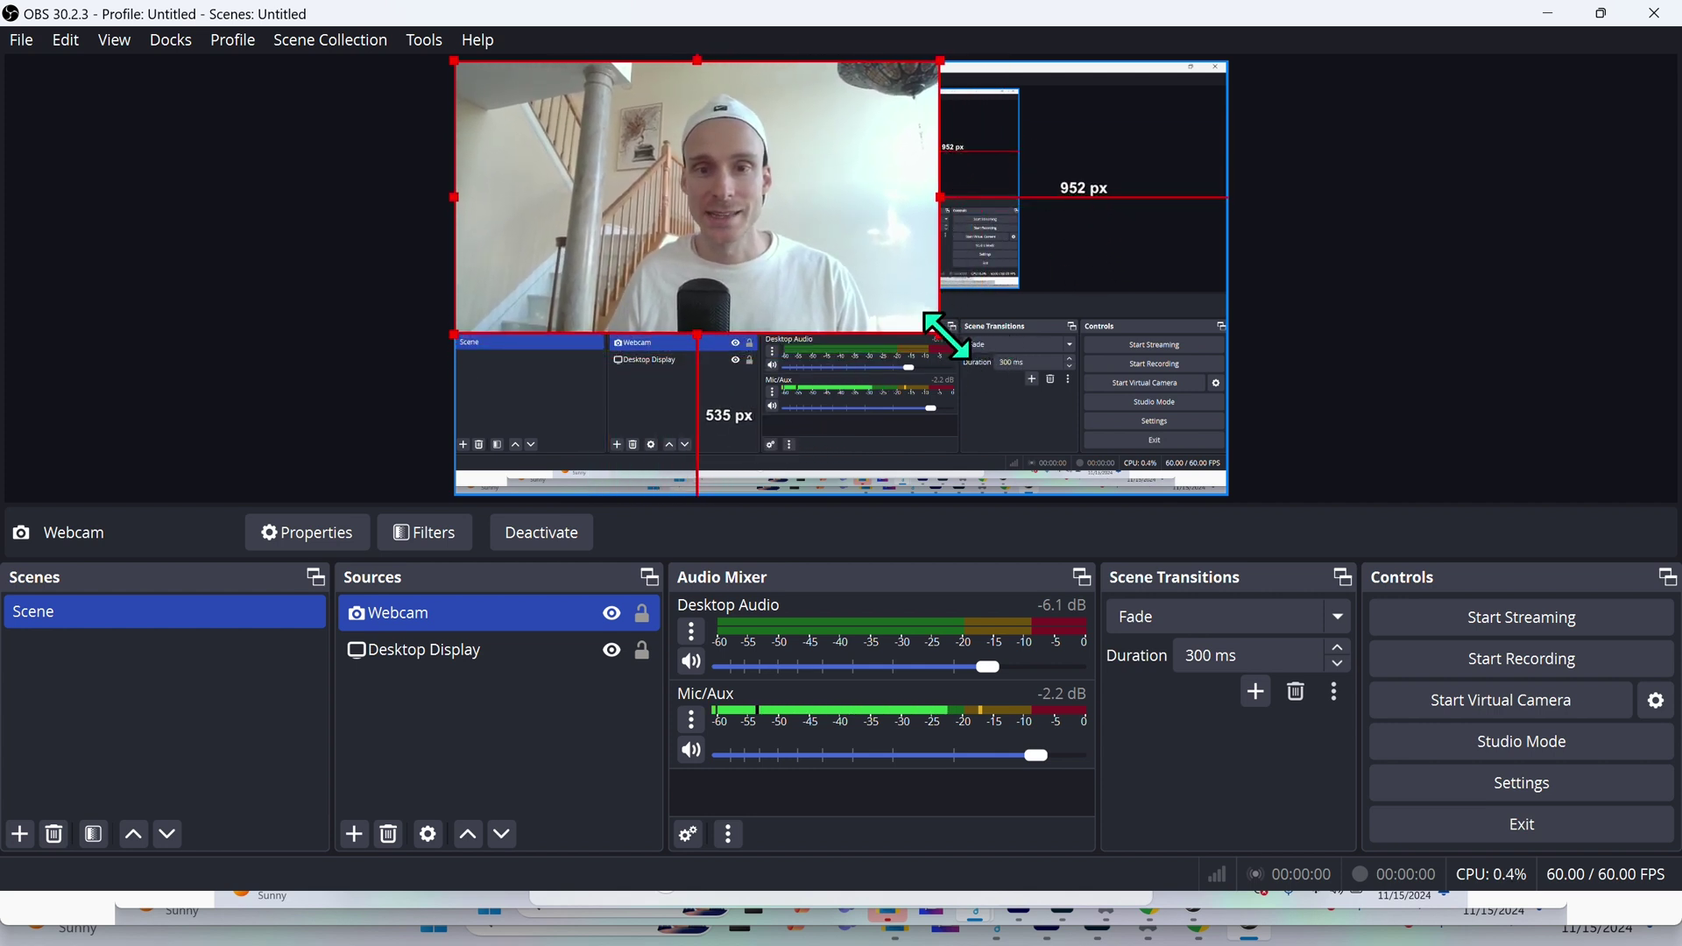
left_click_drag(940, 334, 740, 204)
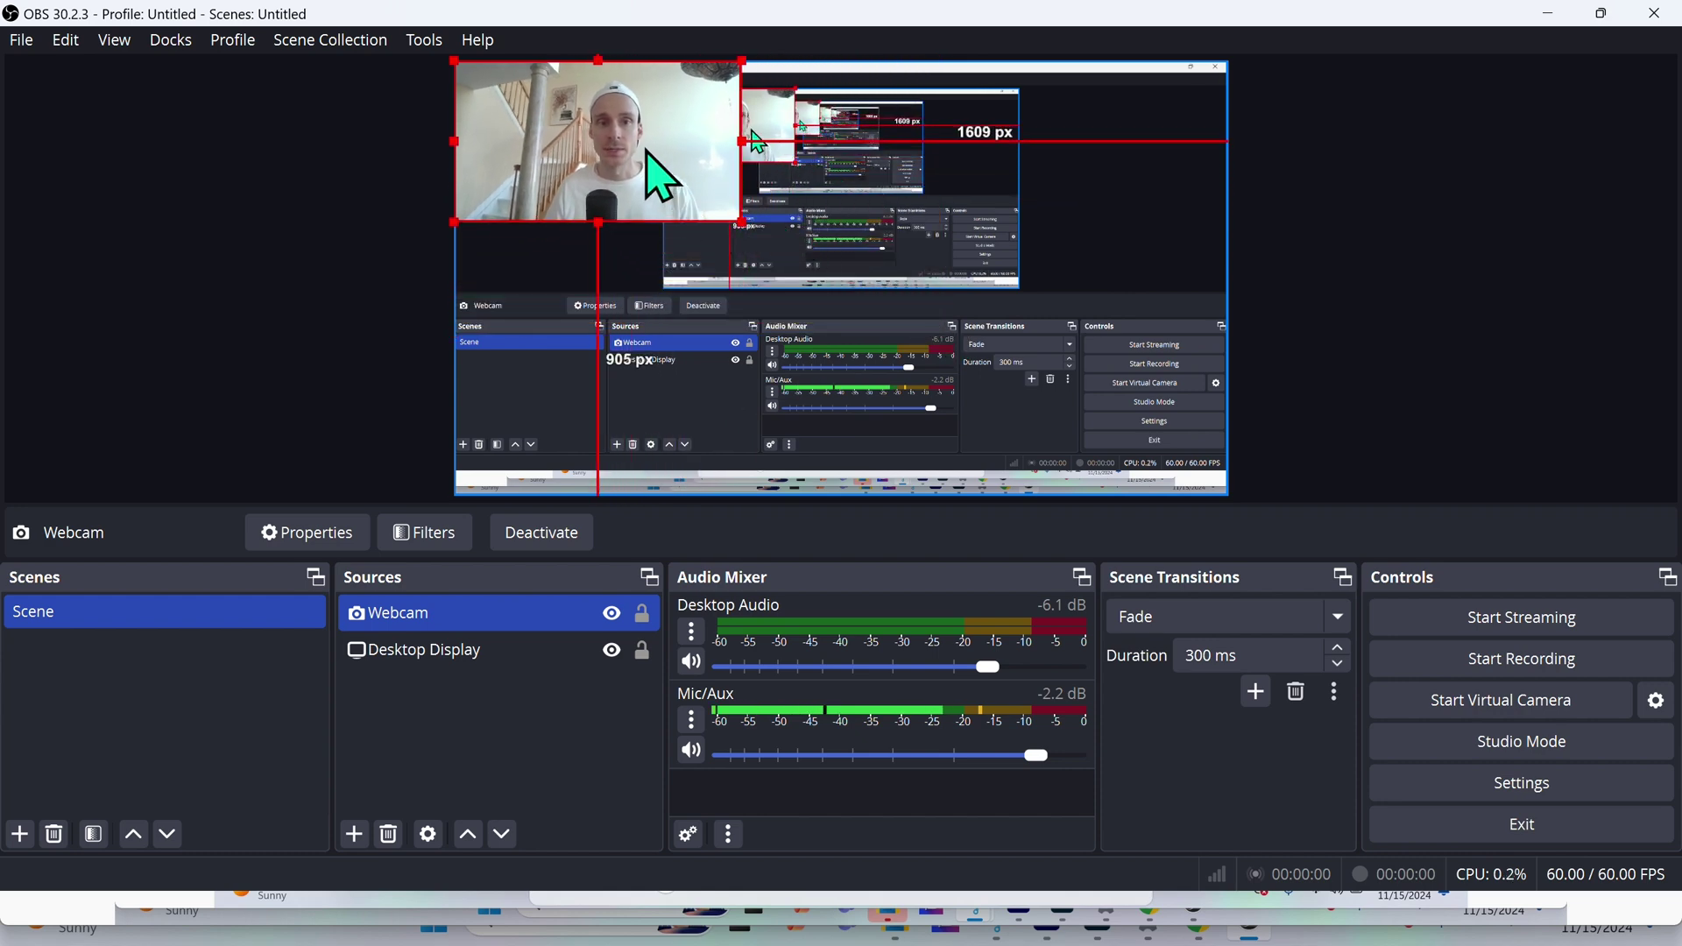
left_click_drag(647, 152, 981, 371)
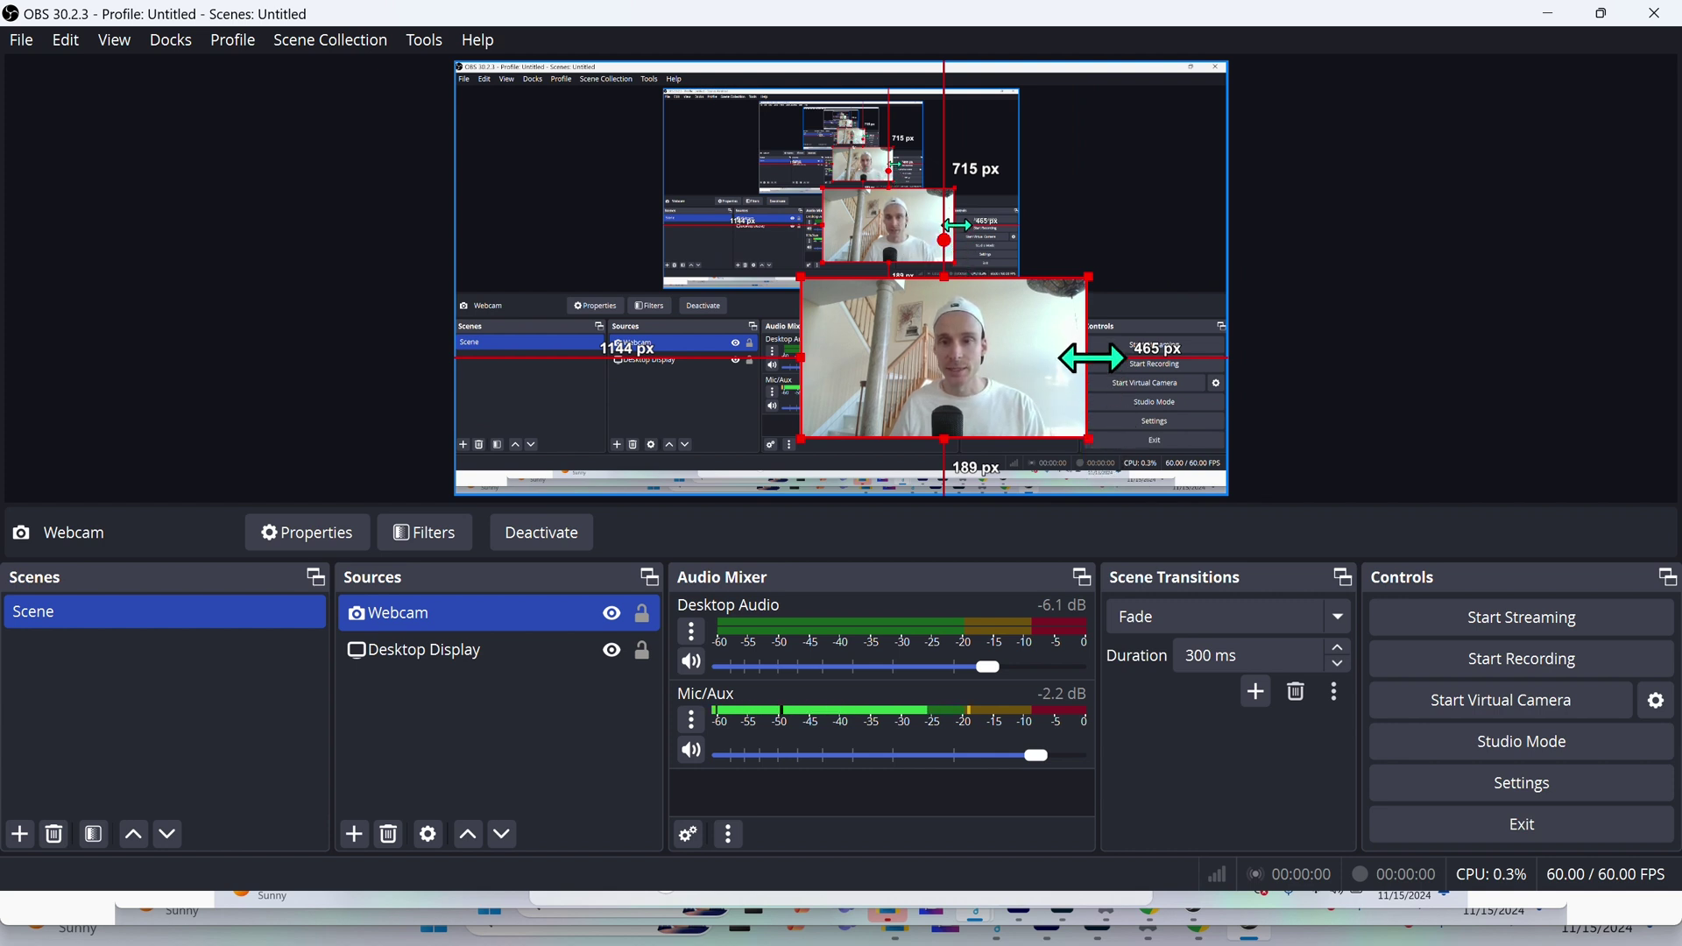
left_click_drag(1090, 361, 1127, 368)
key("ctrl+z")
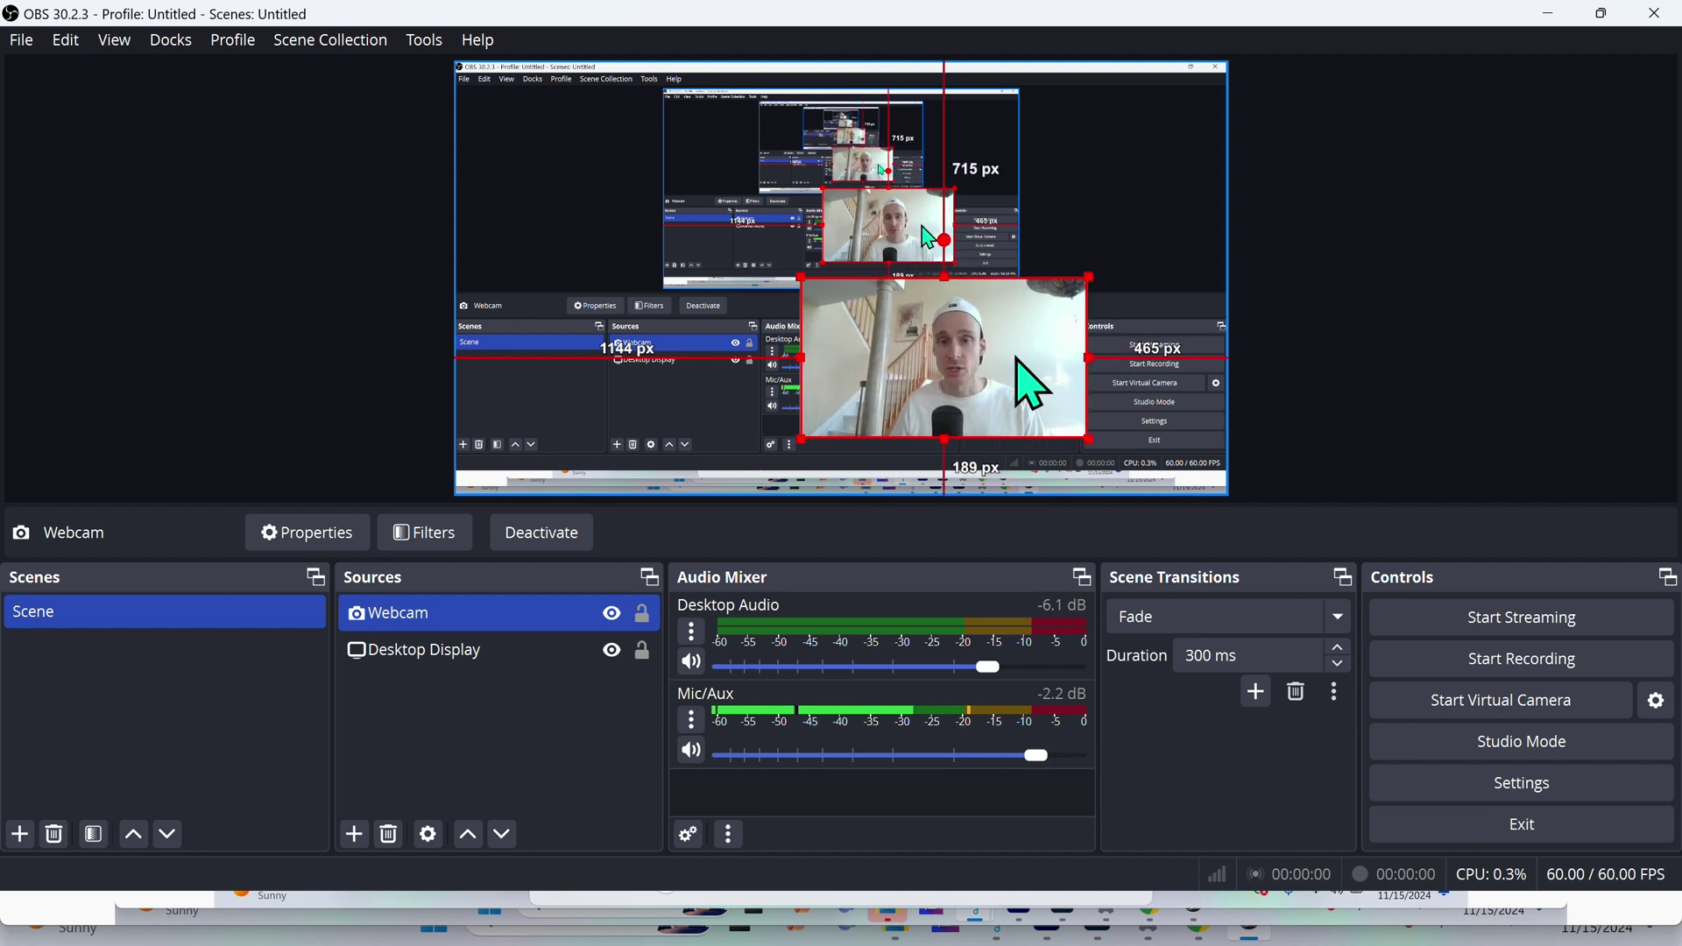
left_click_drag(1017, 357, 727, 177)
left_click_drag(769, 110, 1115, 214)
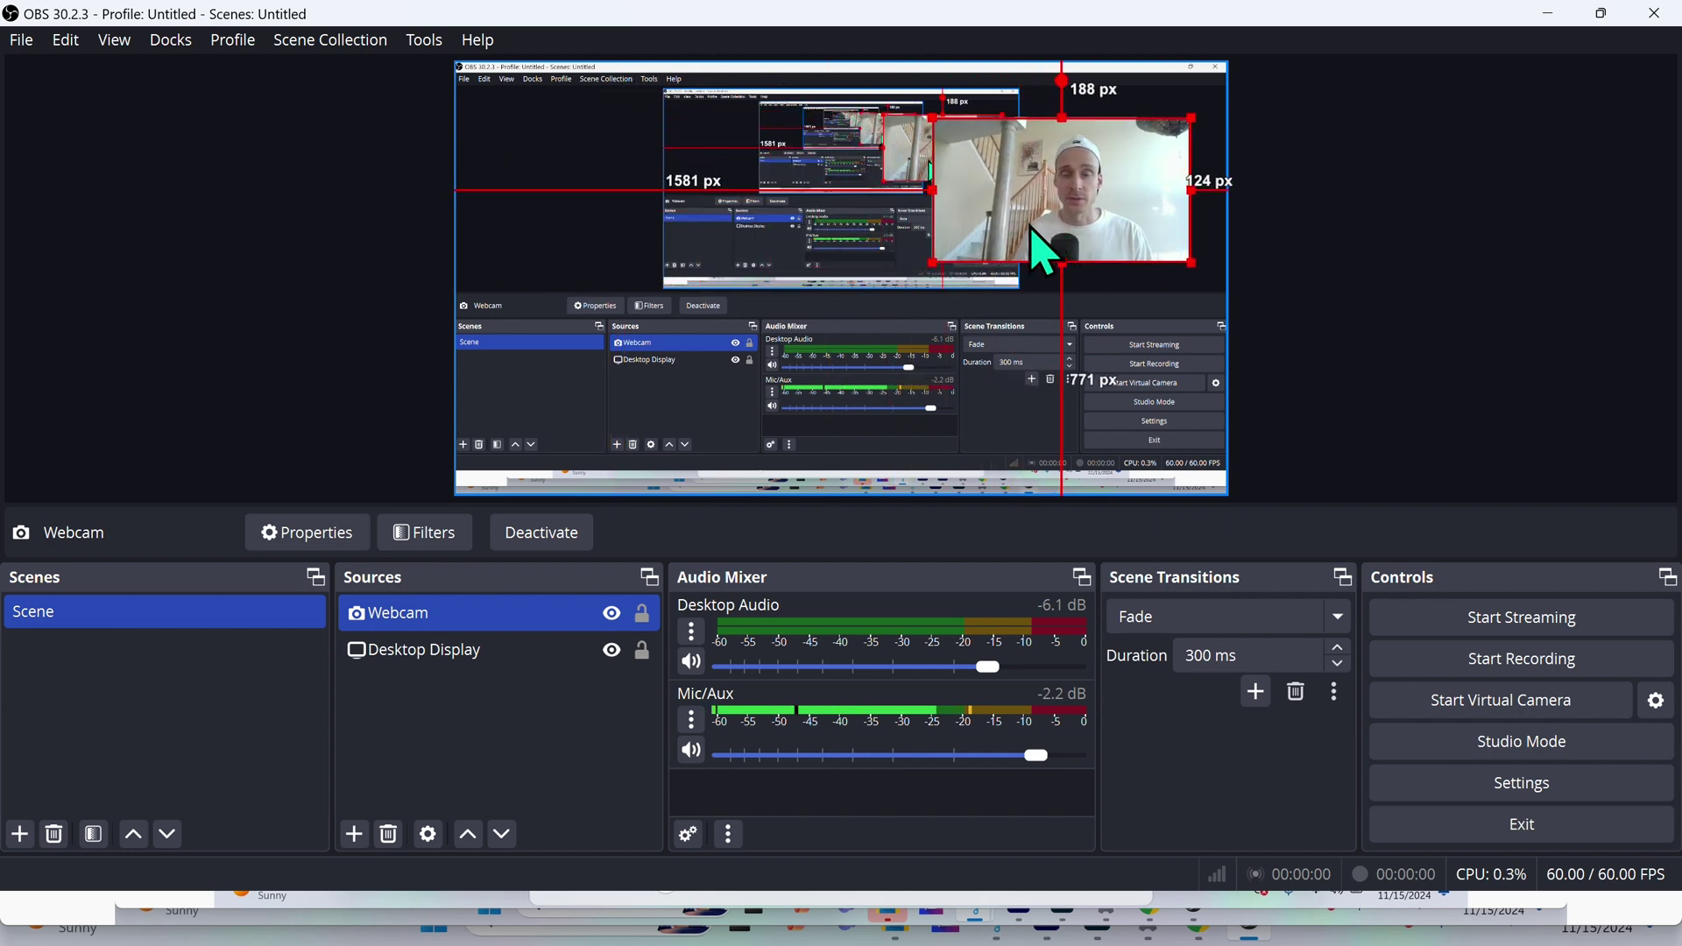
left_click_drag(1156, 233, 780, 142)
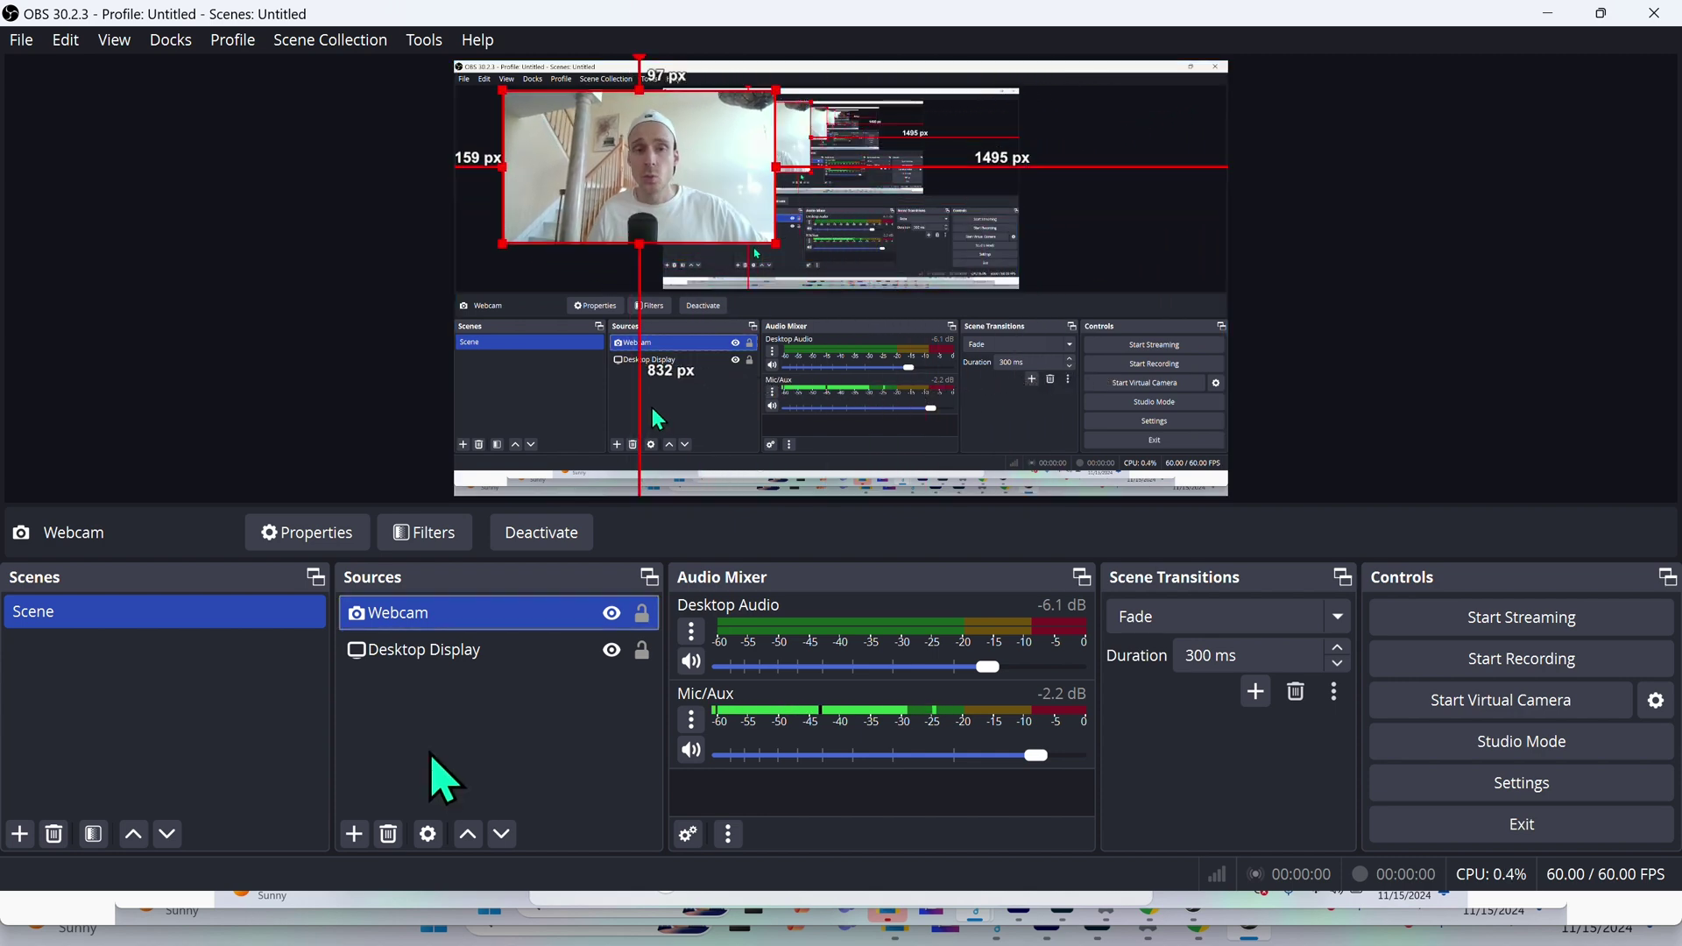
- Review the Webcam source's properties and close them without changes
left_click(481, 666)
left_click(405, 618)
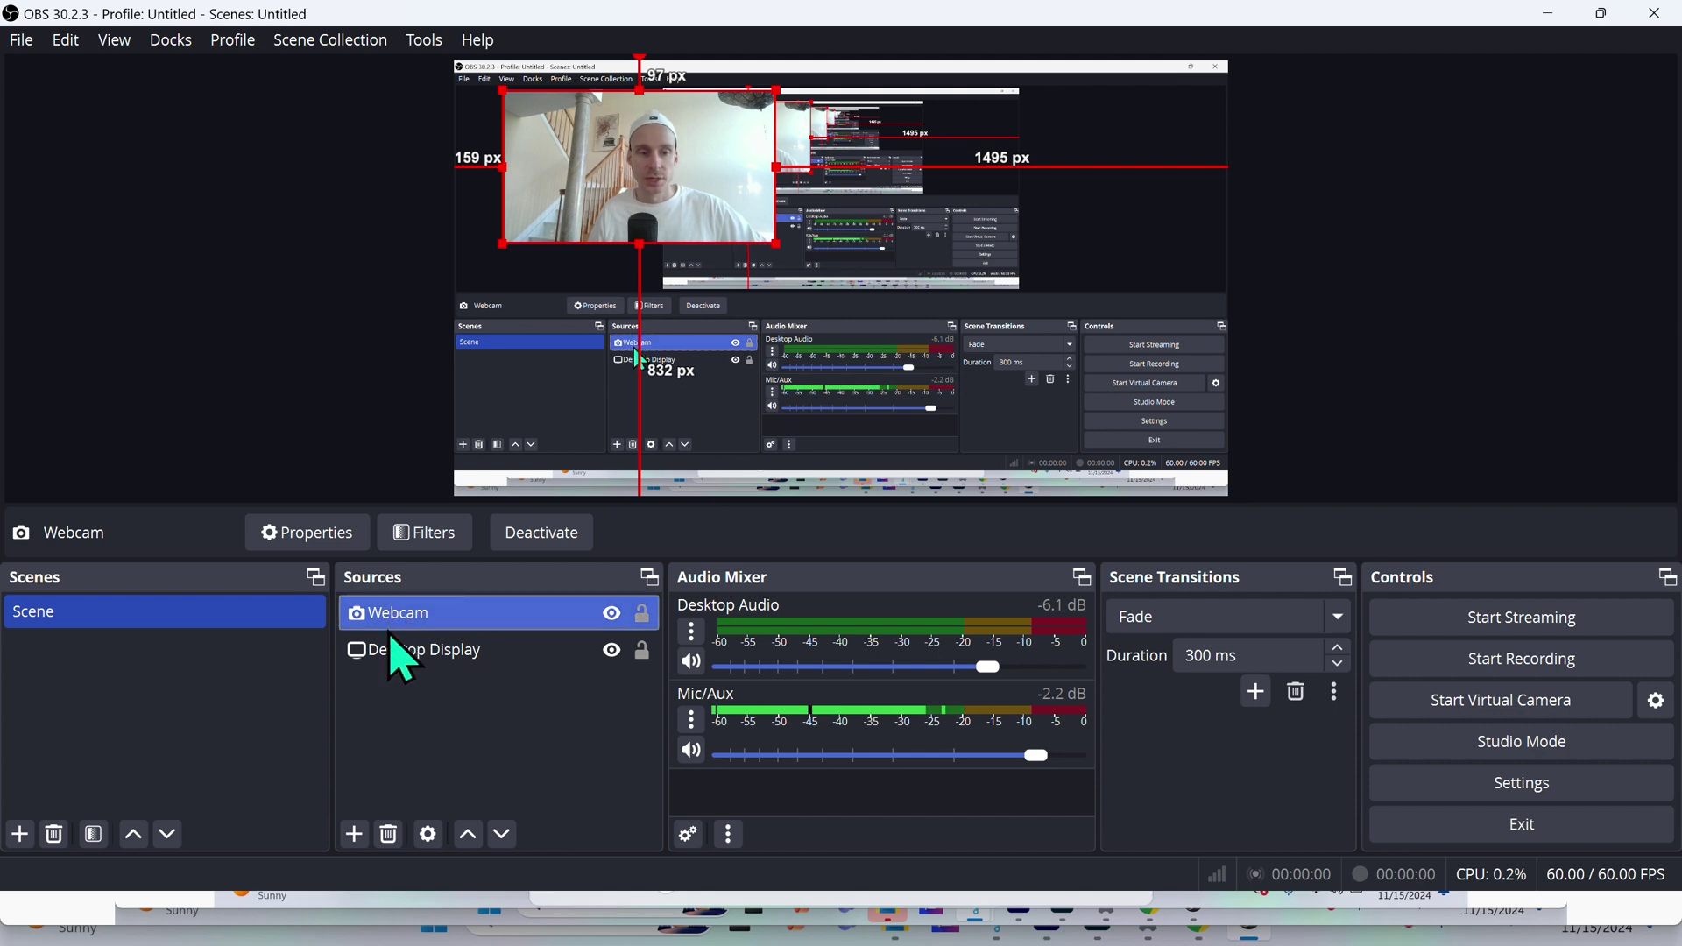
left_click(390, 648)
left_click(391, 625)
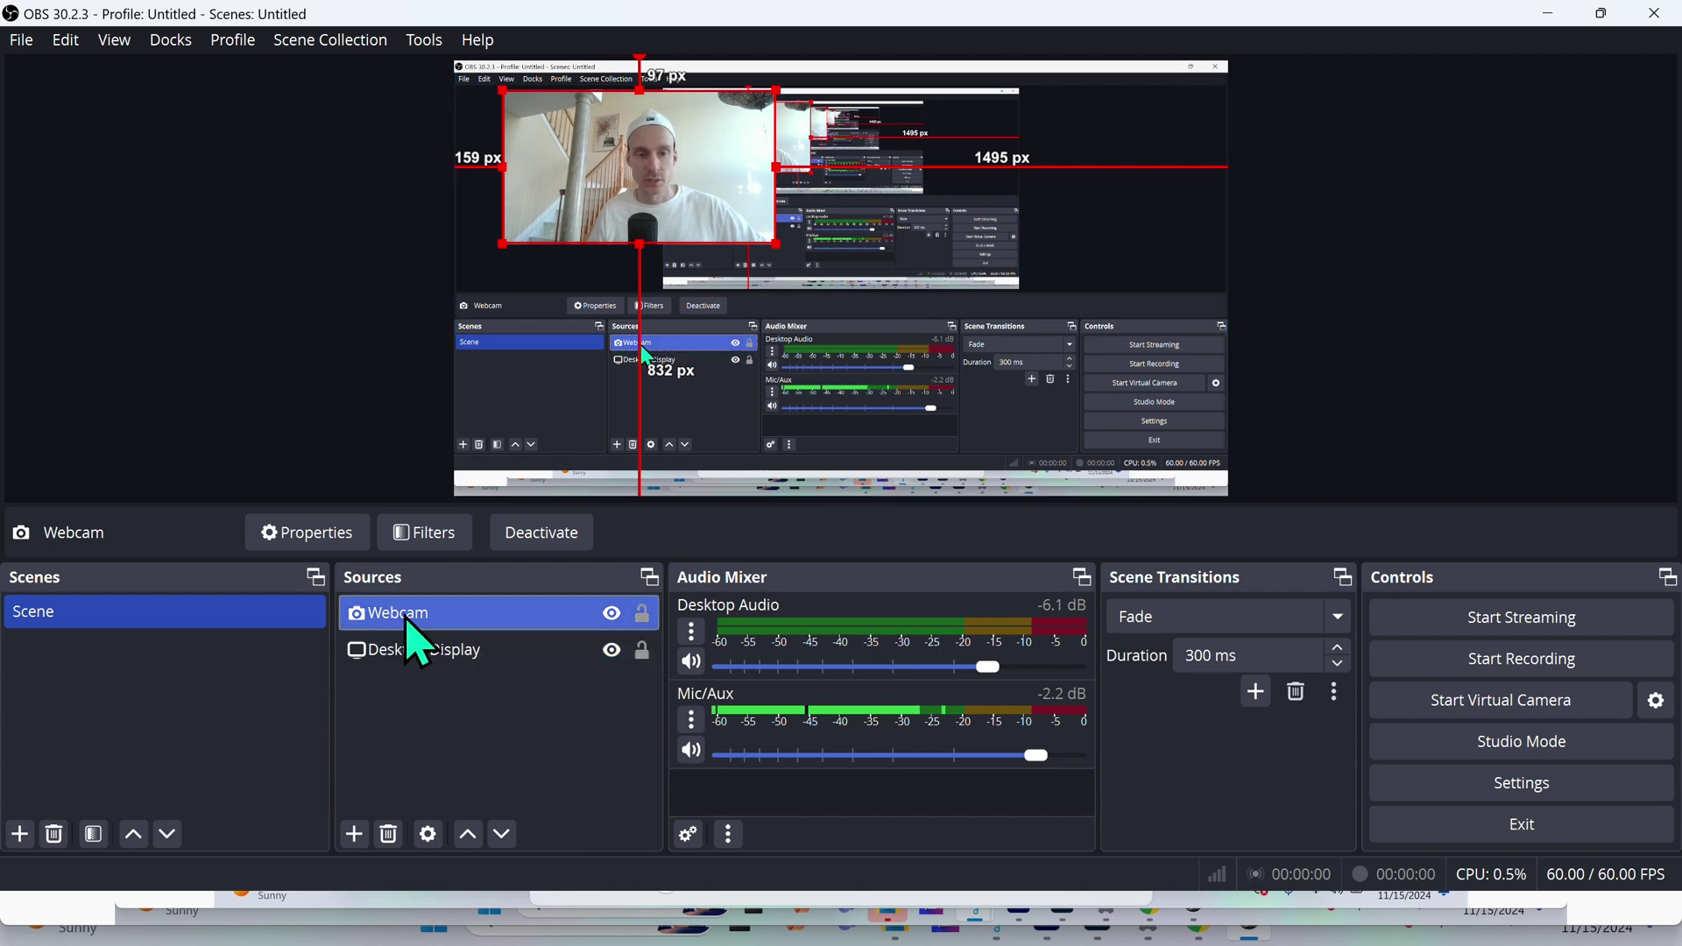
left_click(429, 832)
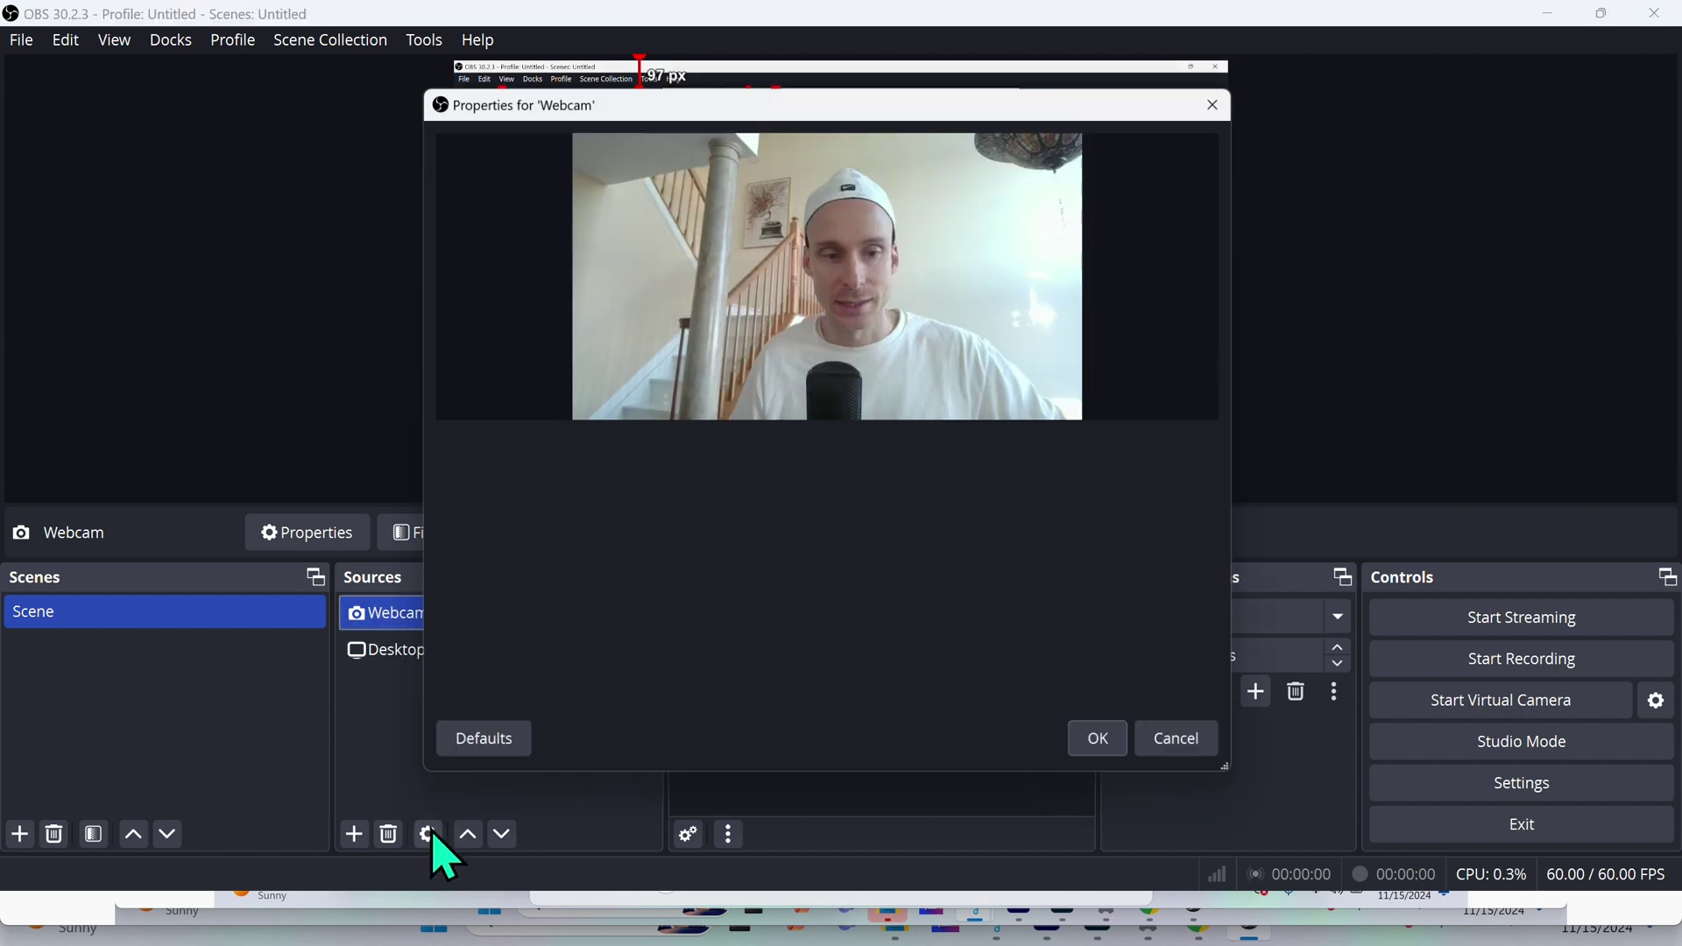
scroll(1133, 544, "down", 5)
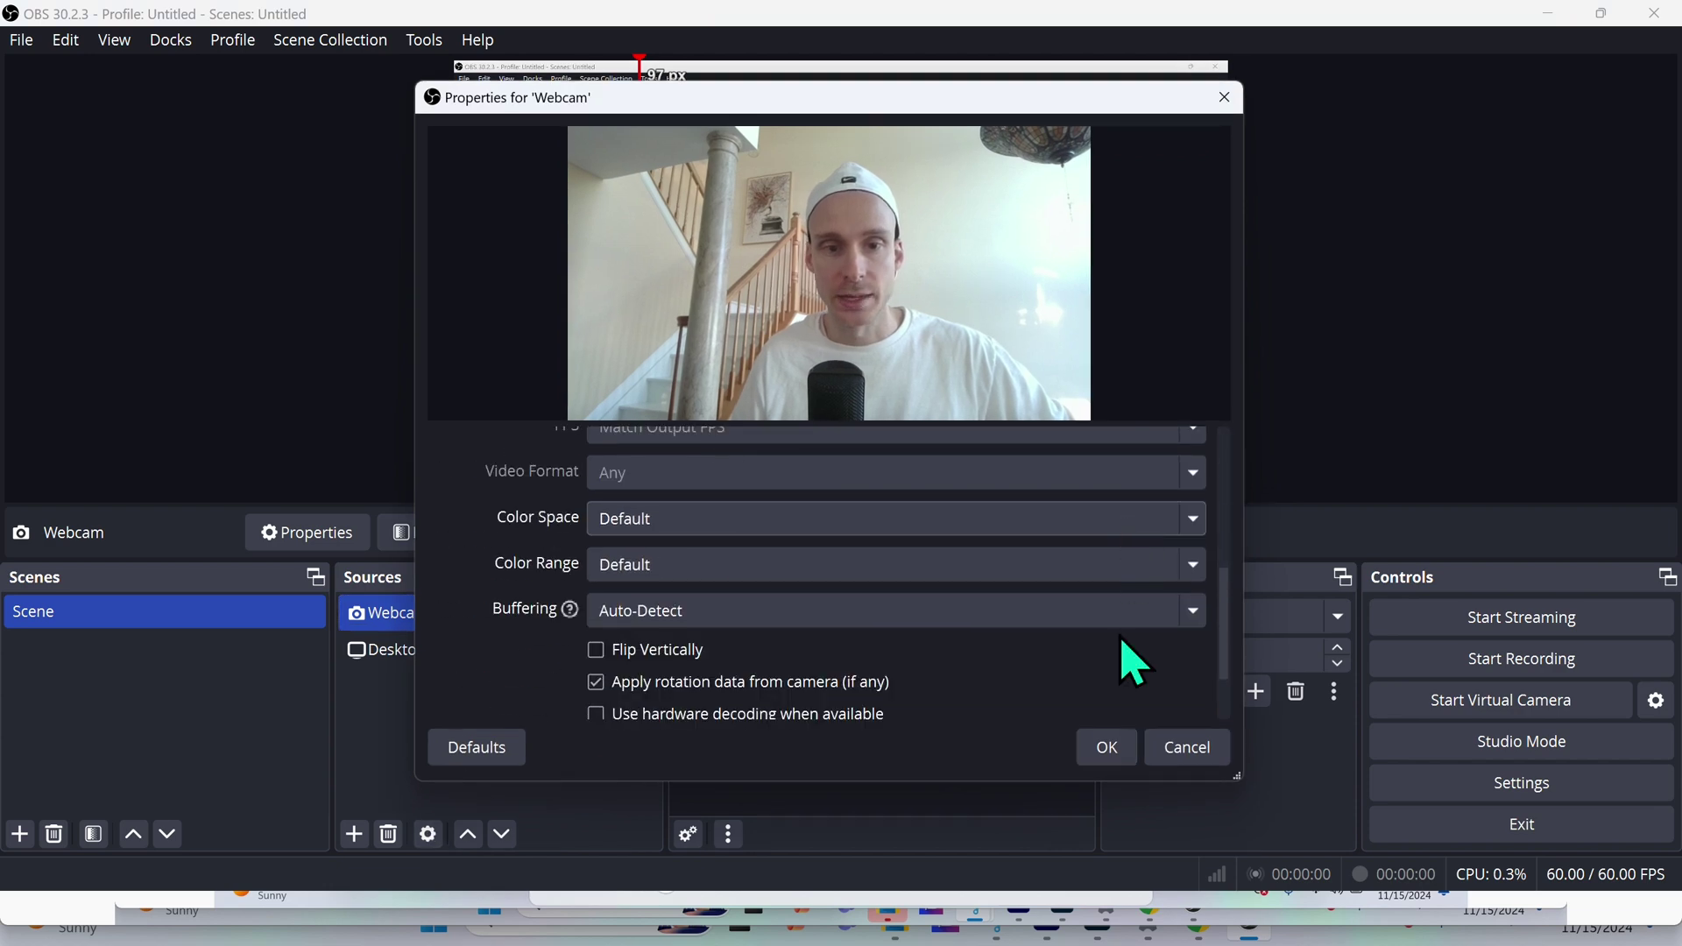
scroll(1135, 663, "up", 1)
left_click(1225, 99)
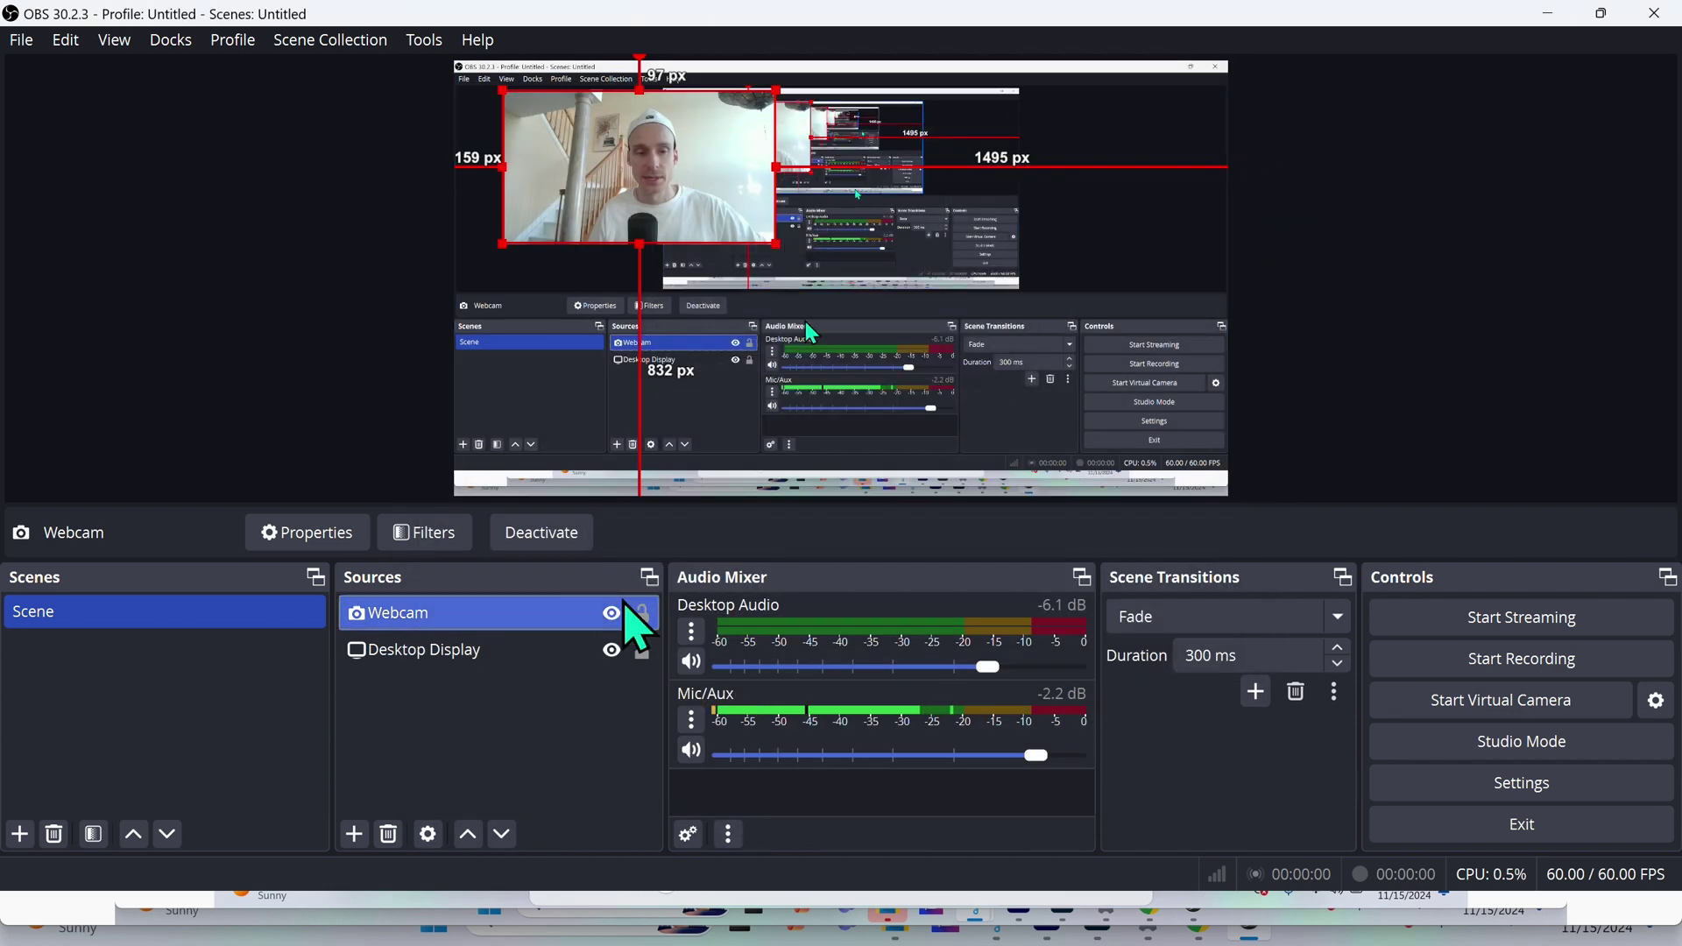
- Keep Capture Cursor enabled in the Desktop Display properties and confirm
left_click(470, 661, "ctrl")
left_click(410, 662)
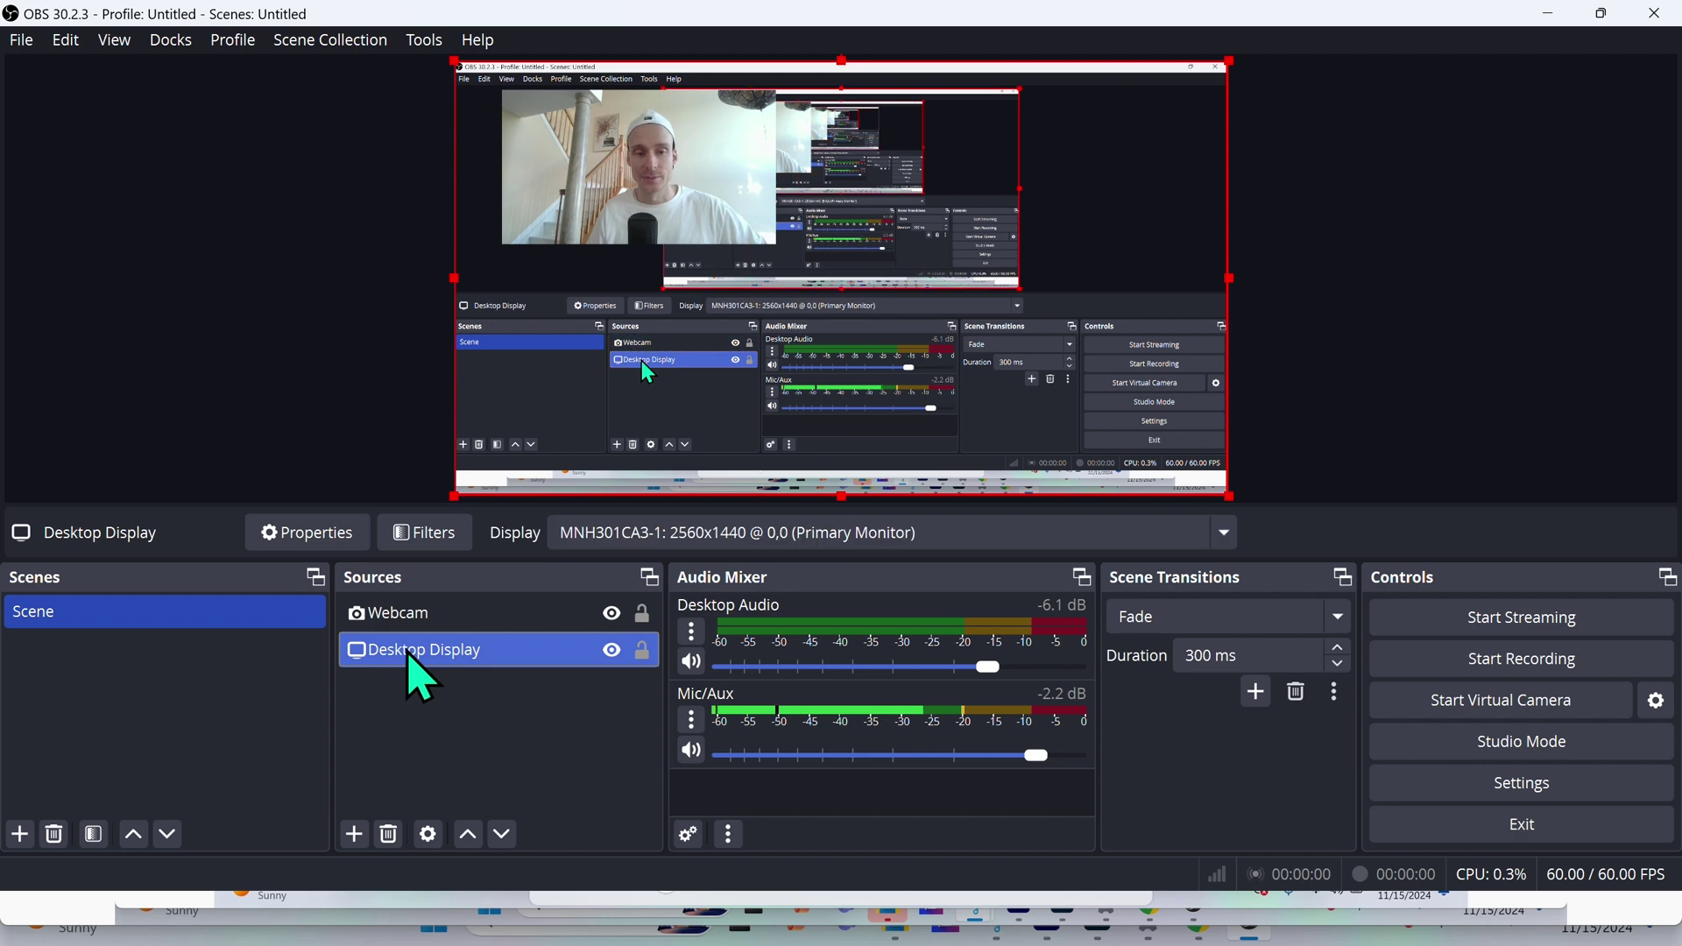
left_click(428, 837)
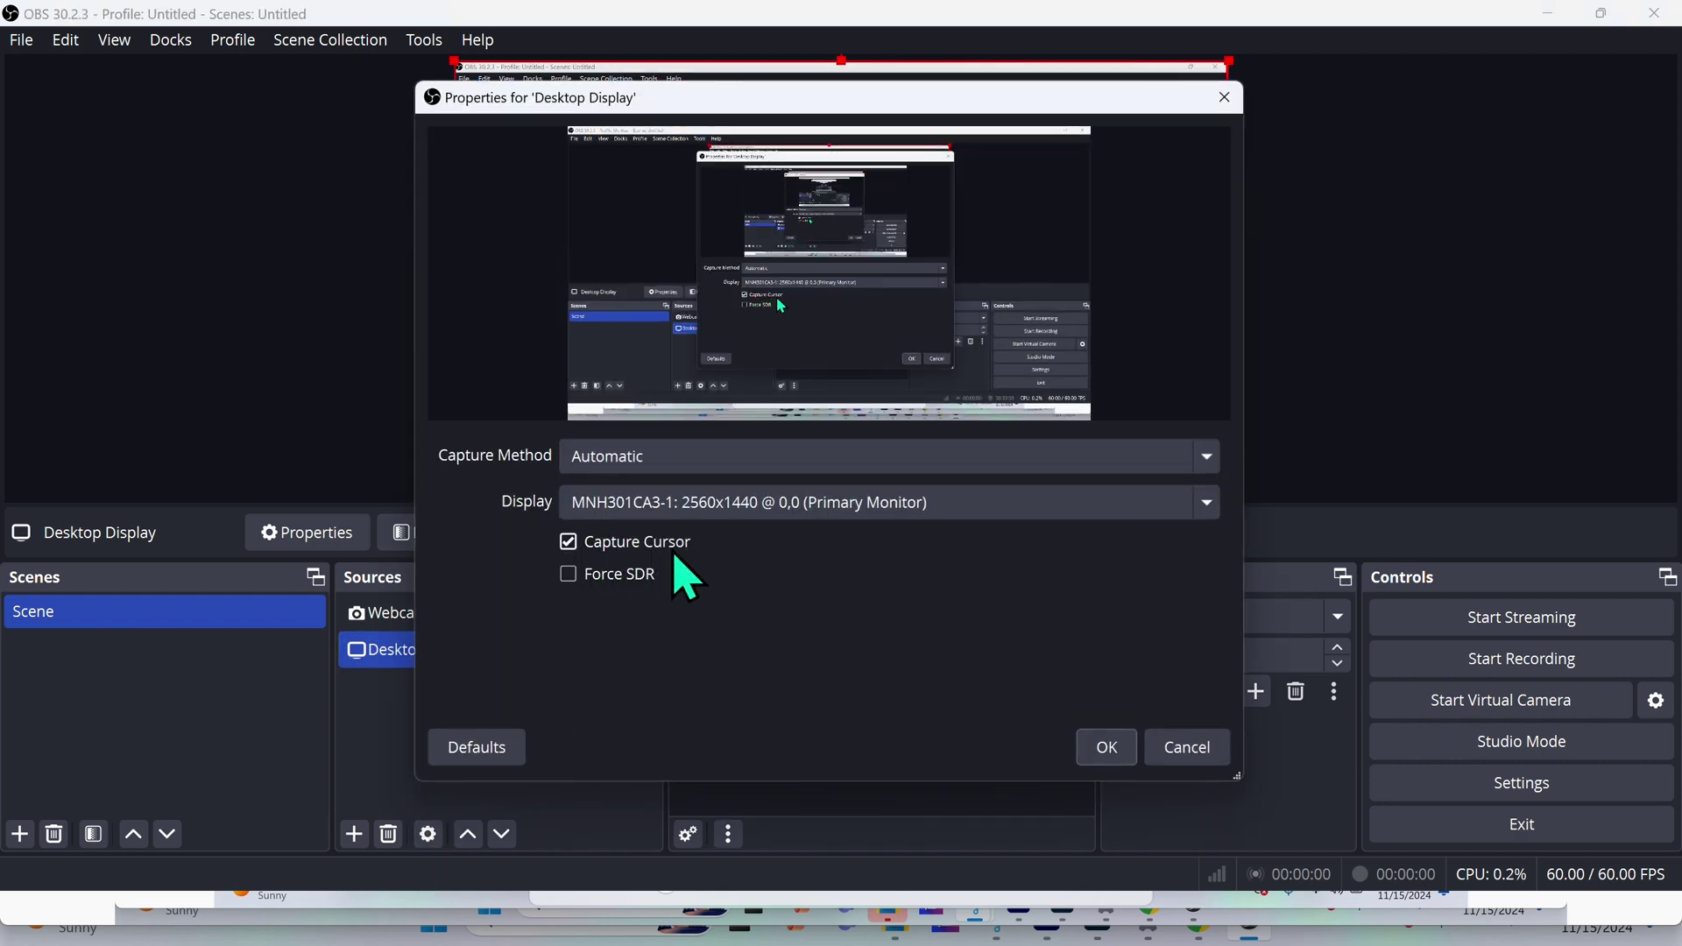
left_click(569, 543)
left_click(569, 544)
left_click(1100, 755)
key("Up")
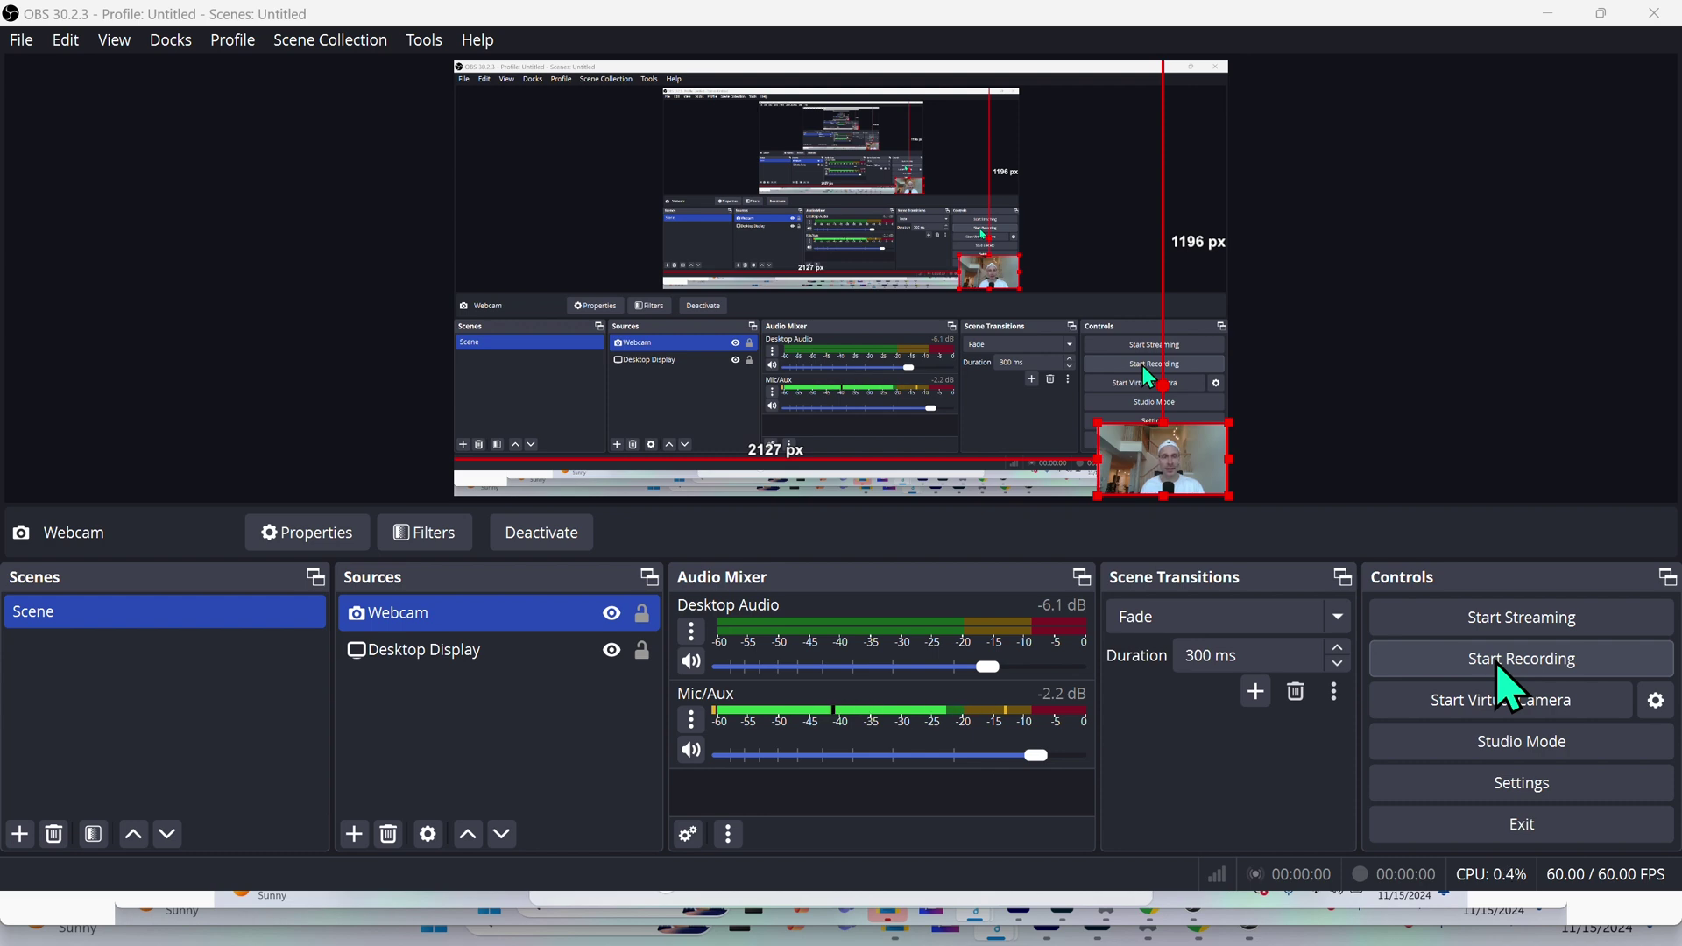
left_click(1541, 782)
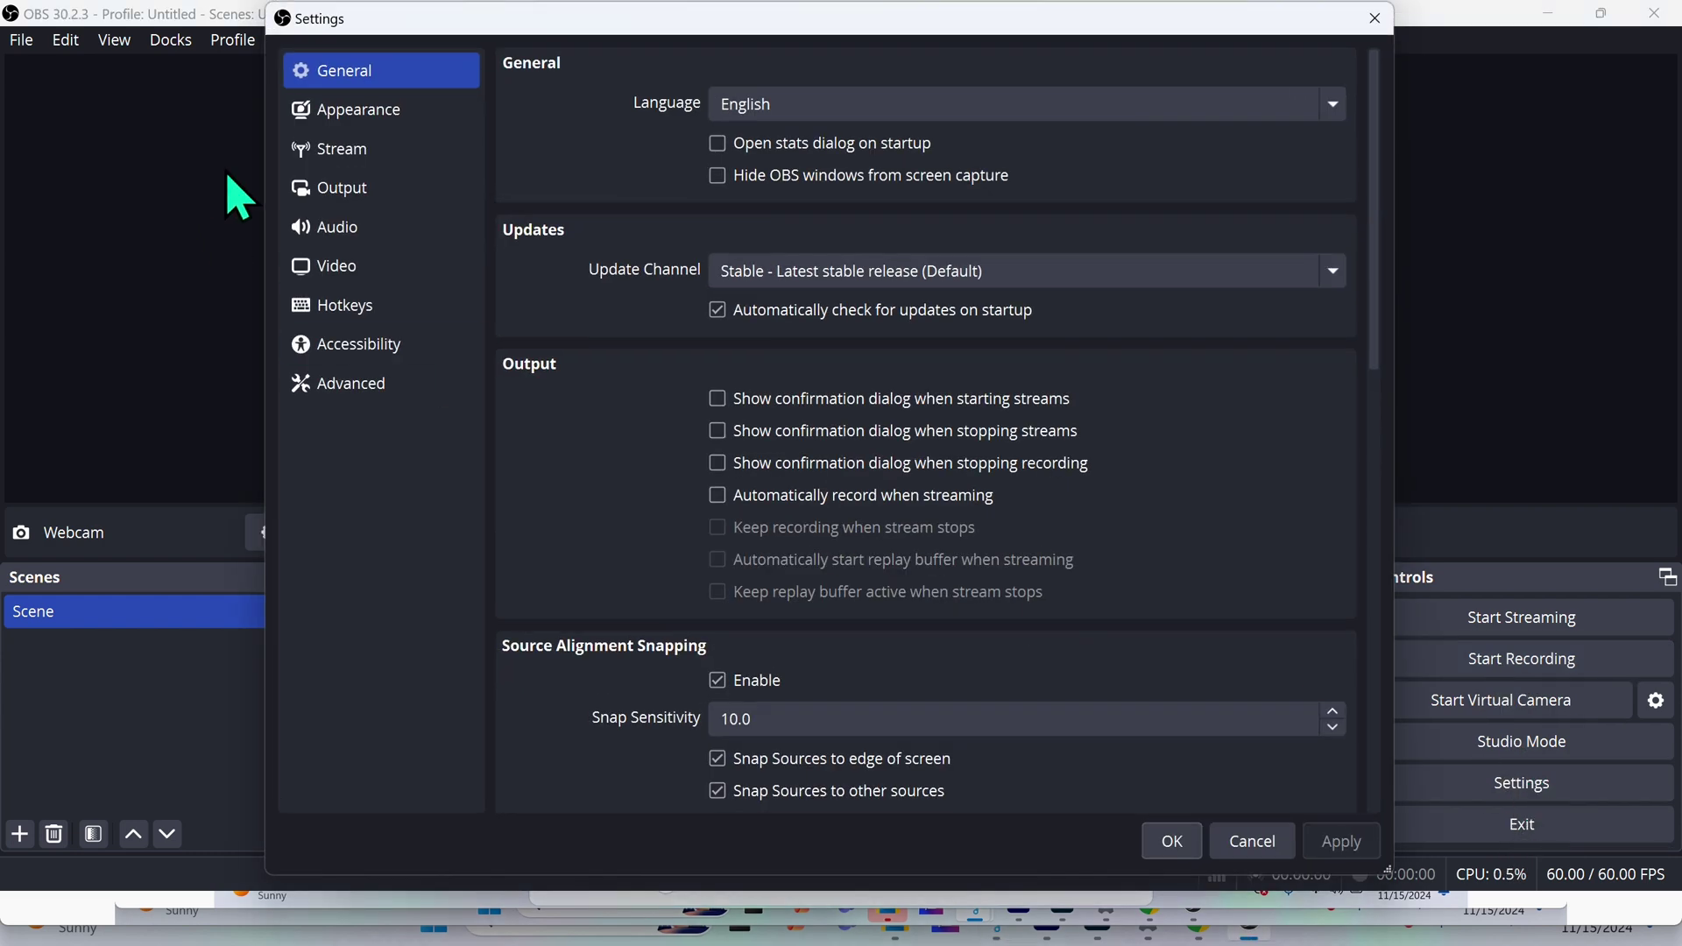
left_click(358, 193)
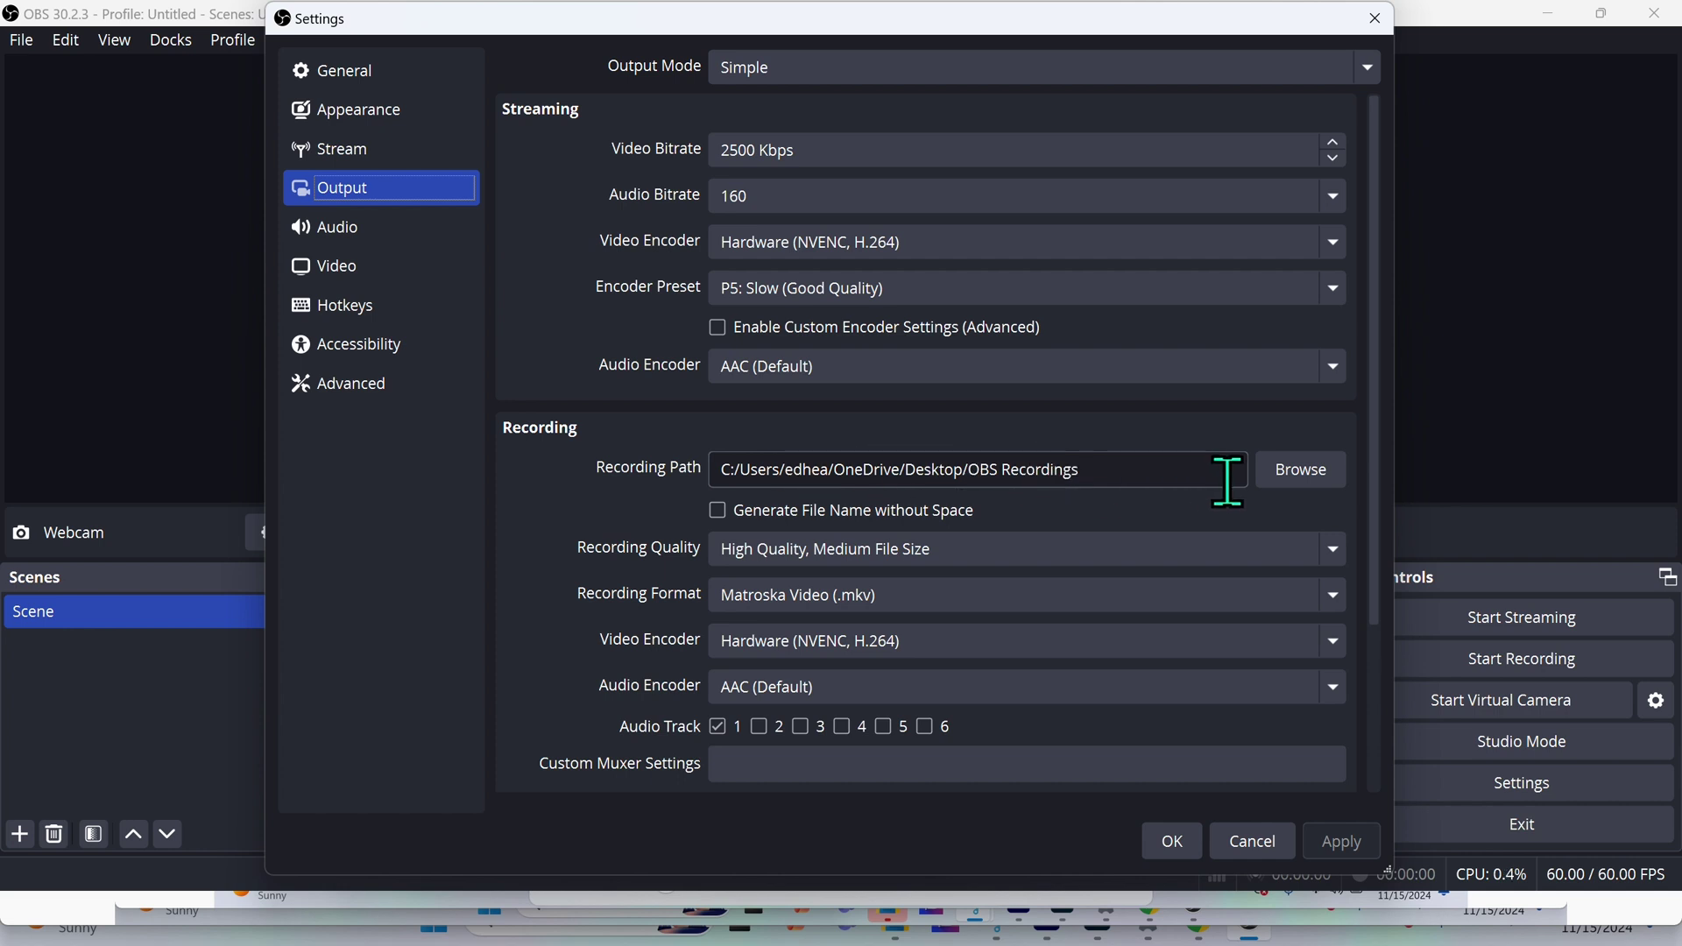
left_click(1172, 842)
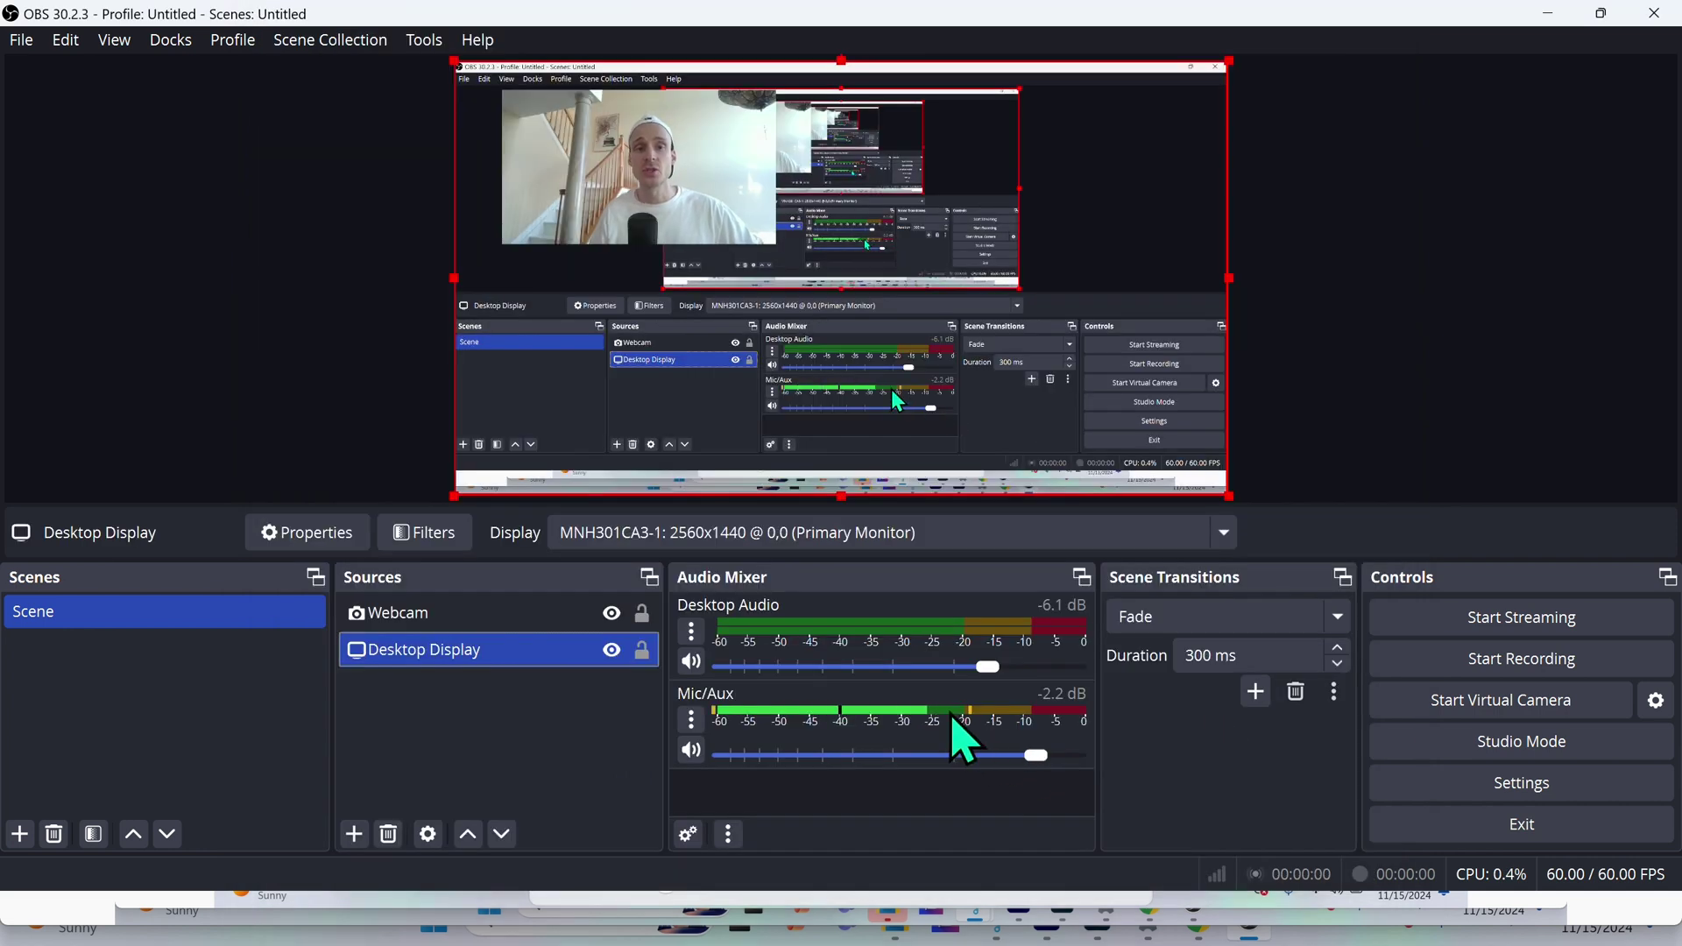